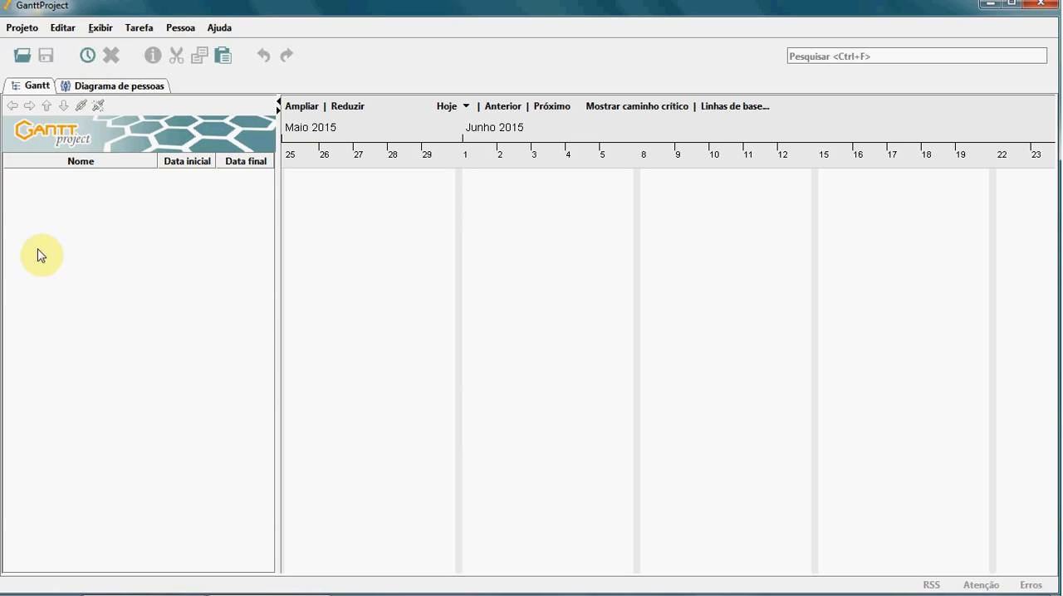
Step: Add eleven new tasks to the empty project, keeping their default names
{"action": "left_click", "coordinate": [88, 57]}
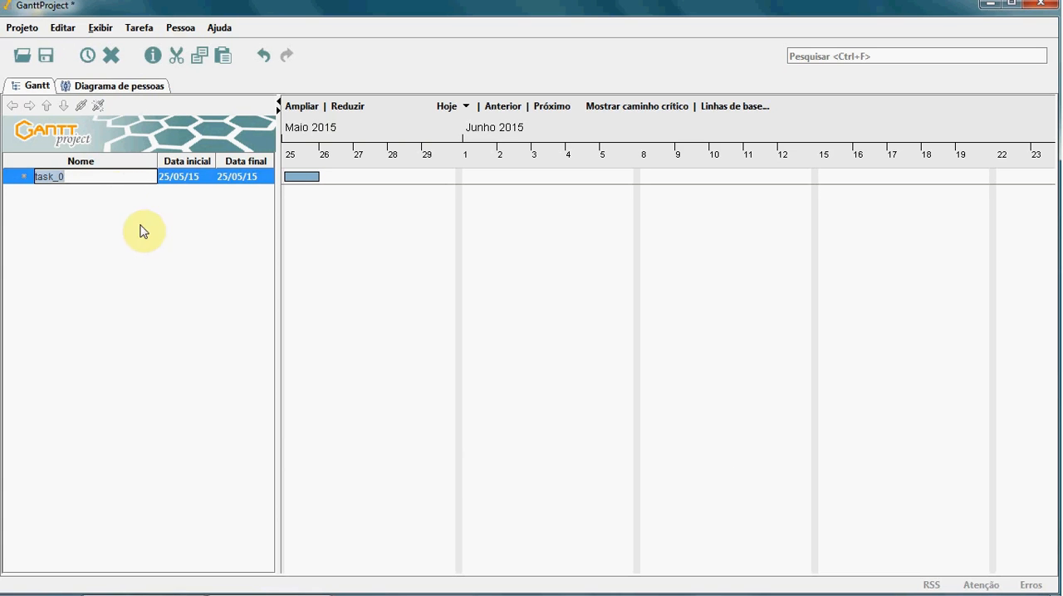
{"action": "left_click", "coordinate": [88, 58]}
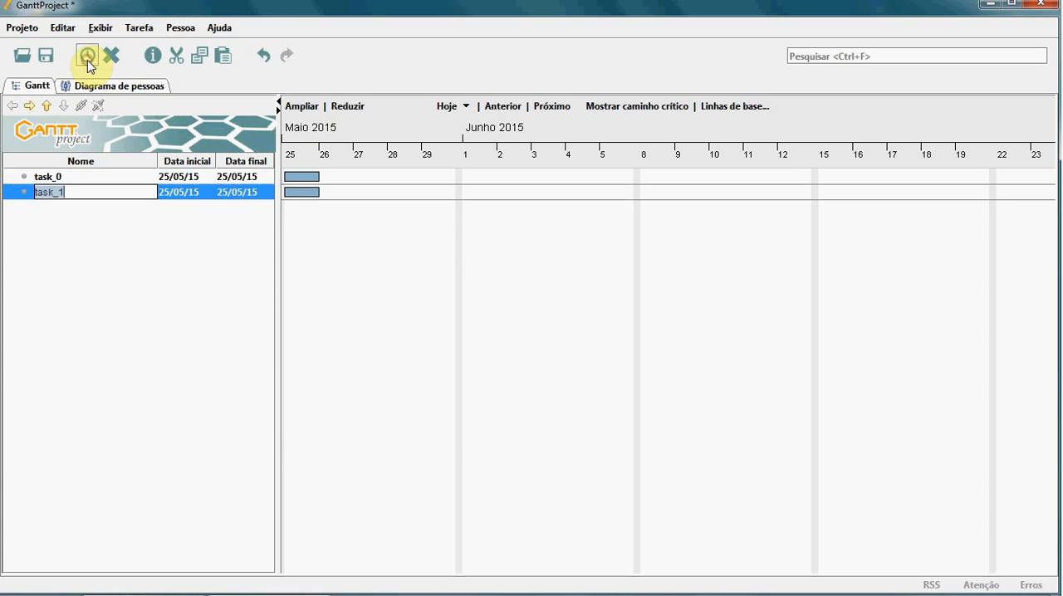
{"action": "left_click", "coordinate": [88, 58]}
{"action": "left_click", "coordinate": [88, 60]}
{"action": "left_click", "coordinate": [88, 60]}
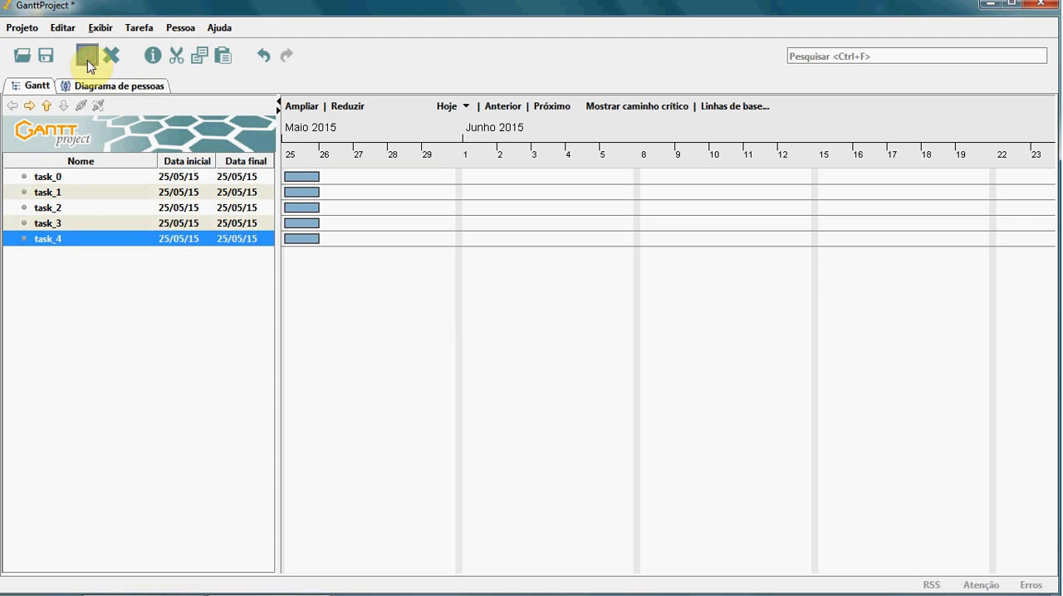
{"action": "left_click", "coordinate": [88, 60]}
{"action": "left_click", "coordinate": [88, 60]}
{"action": "left_click", "coordinate": [88, 60]}
{"action": "left_click", "coordinate": [88, 59]}
{"action": "left_click", "coordinate": [88, 60]}
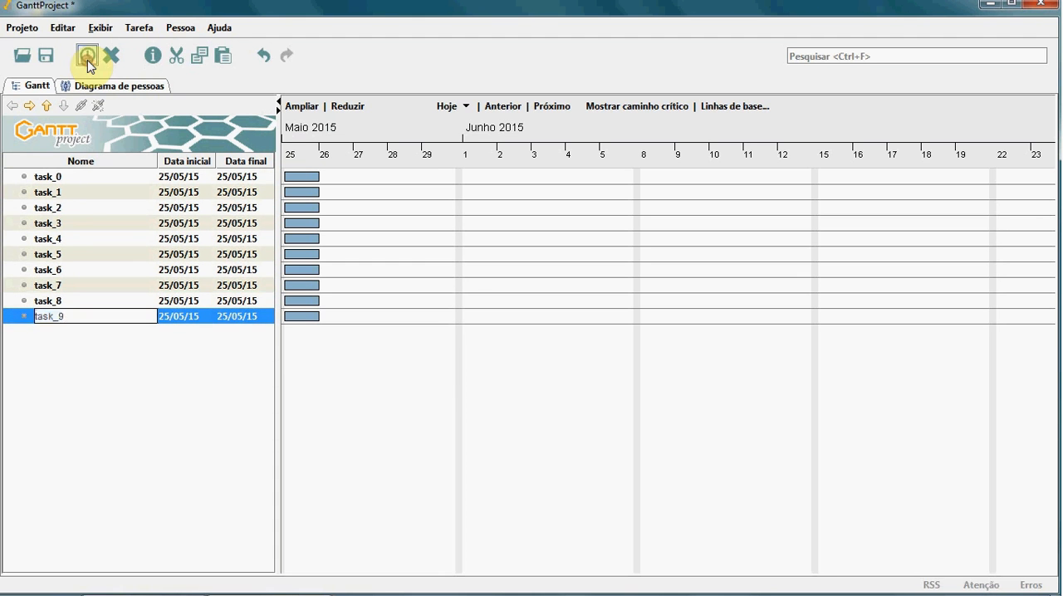
{"action": "left_click", "coordinate": [88, 60]}
{"action": "left_click", "coordinate": [157, 434]}
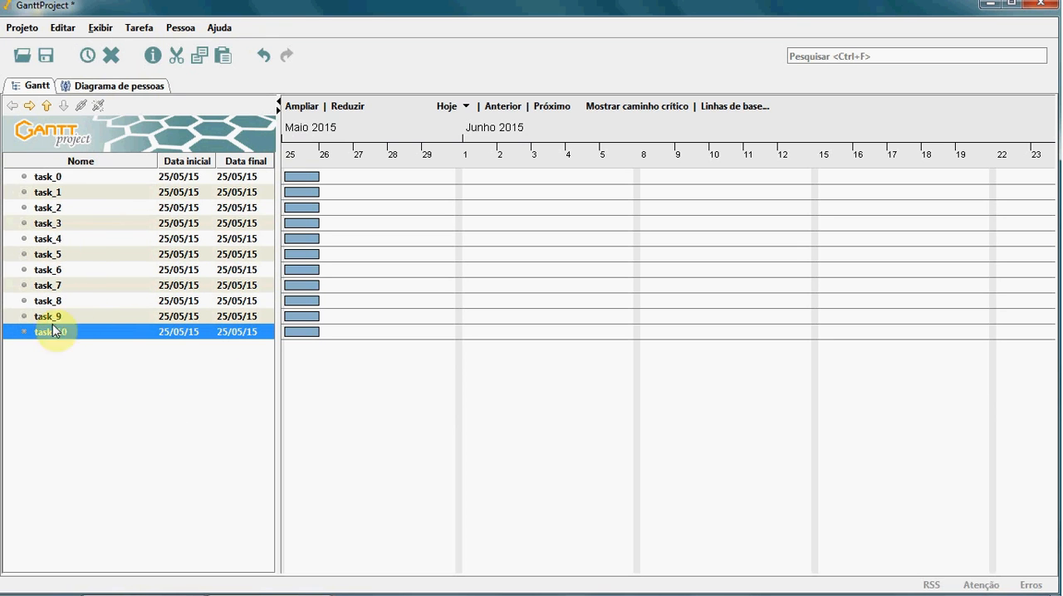
Step: Move task_10 up to just below task_4, and back down until it sits between task_7 and task_8
{"action": "left_click", "coordinate": [46, 106]}
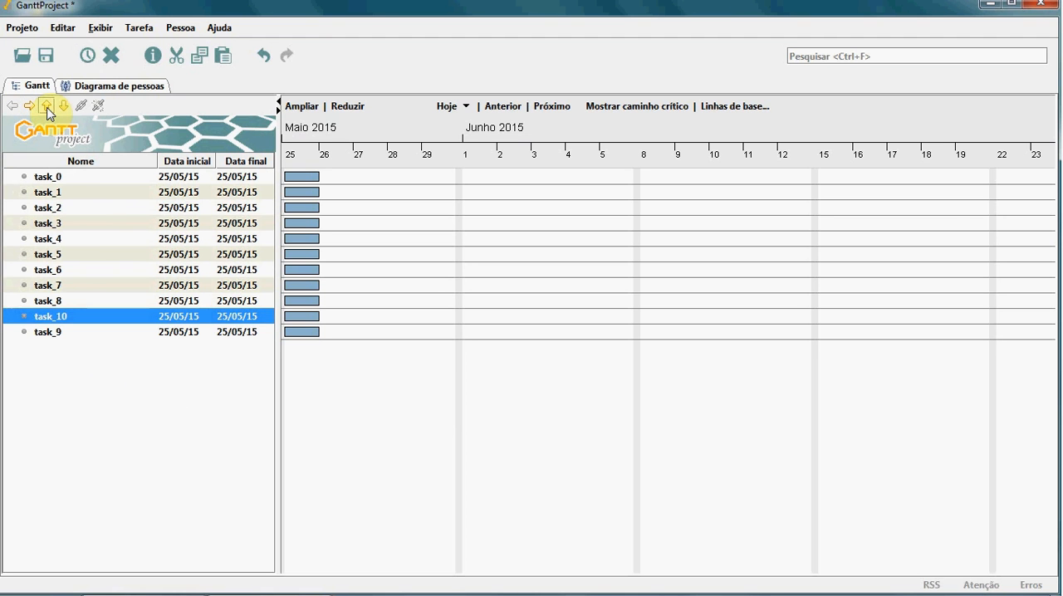
{"action": "left_click", "coordinate": [46, 107]}
{"action": "left_click", "coordinate": [46, 106]}
{"action": "left_click", "coordinate": [47, 107]}
{"action": "left_click", "coordinate": [46, 107]}
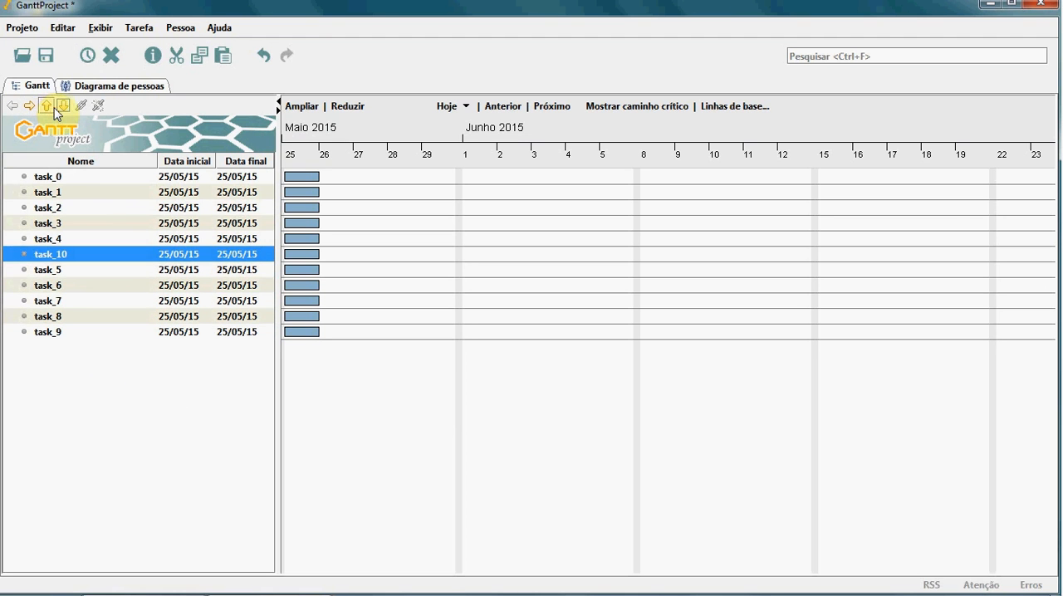
{"action": "left_click", "coordinate": [63, 106]}
{"action": "left_click", "coordinate": [63, 106]}
{"action": "left_click", "coordinate": [63, 106]}
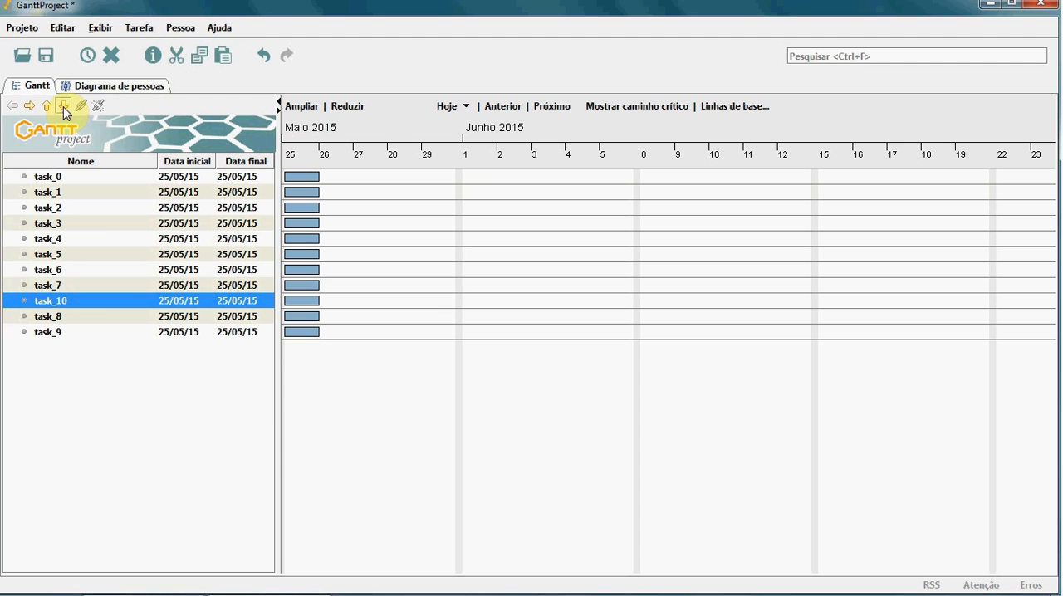
Step: Move task_2 down the task list until it sits between task_8 and task_9
{"action": "left_click", "coordinate": [55, 209]}
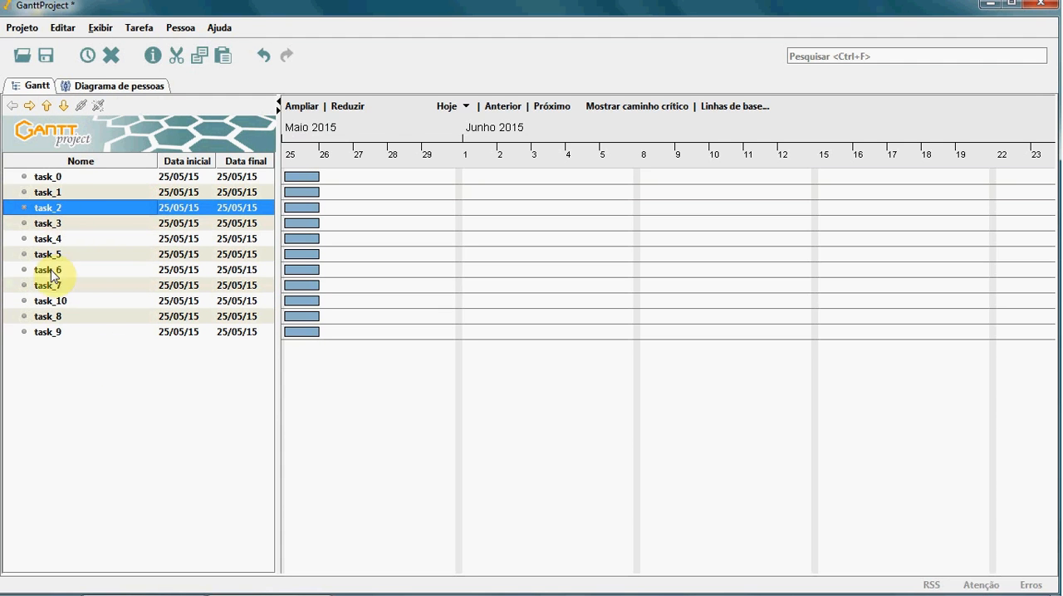
{"action": "left_click", "coordinate": [63, 107]}
{"action": "left_click", "coordinate": [64, 106]}
{"action": "left_click", "coordinate": [63, 107]}
{"action": "left_click", "coordinate": [63, 106]}
{"action": "left_click", "coordinate": [63, 106]}
{"action": "left_click", "coordinate": [63, 106]}
{"action": "left_click", "coordinate": [61, 107]}
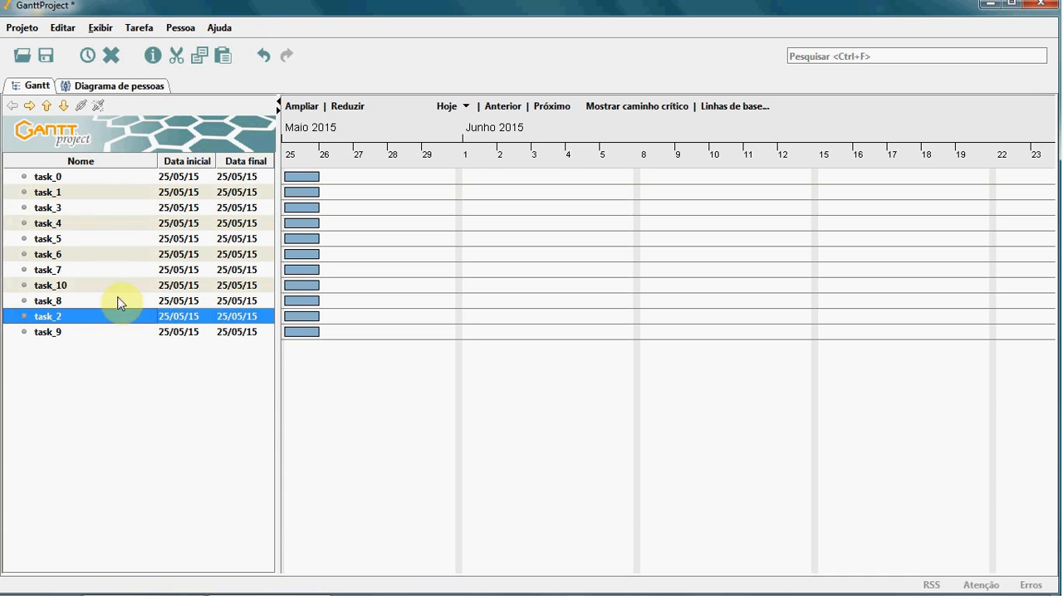
Step: Make task_3 a milestone (Ponto de encontro) with the start date 27 de Maio de 2015
{"action": "left_click", "coordinate": [53, 209]}
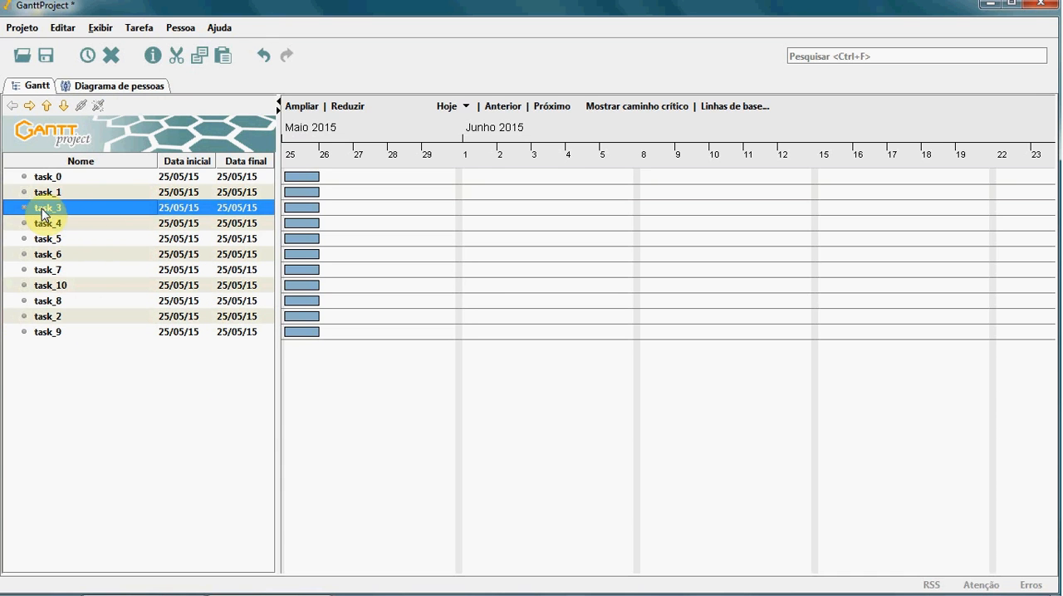
{"action": "right_click", "coordinate": [58, 212]}
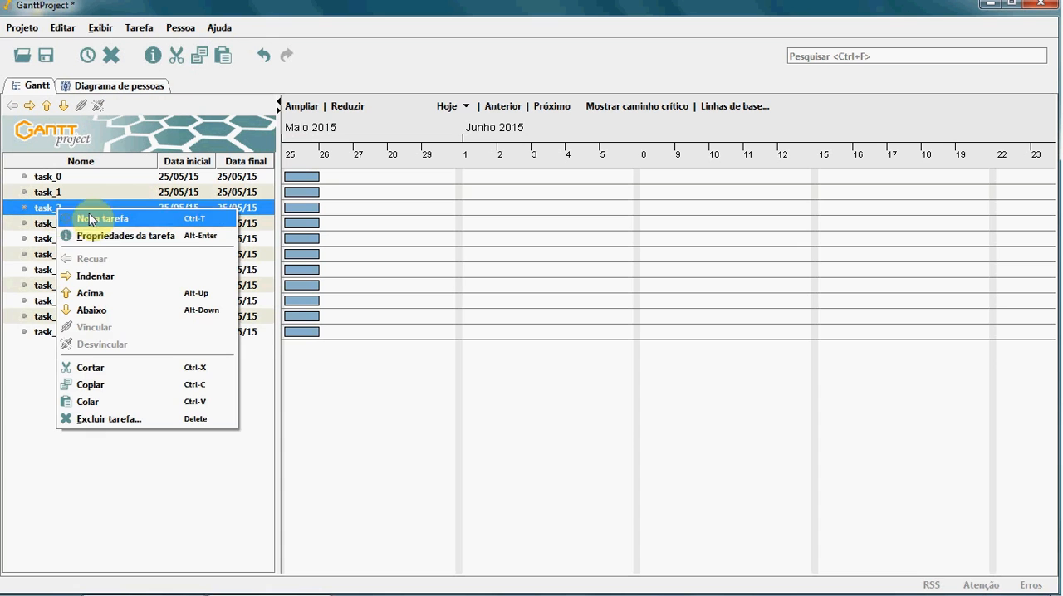
{"action": "left_click", "coordinate": [149, 239]}
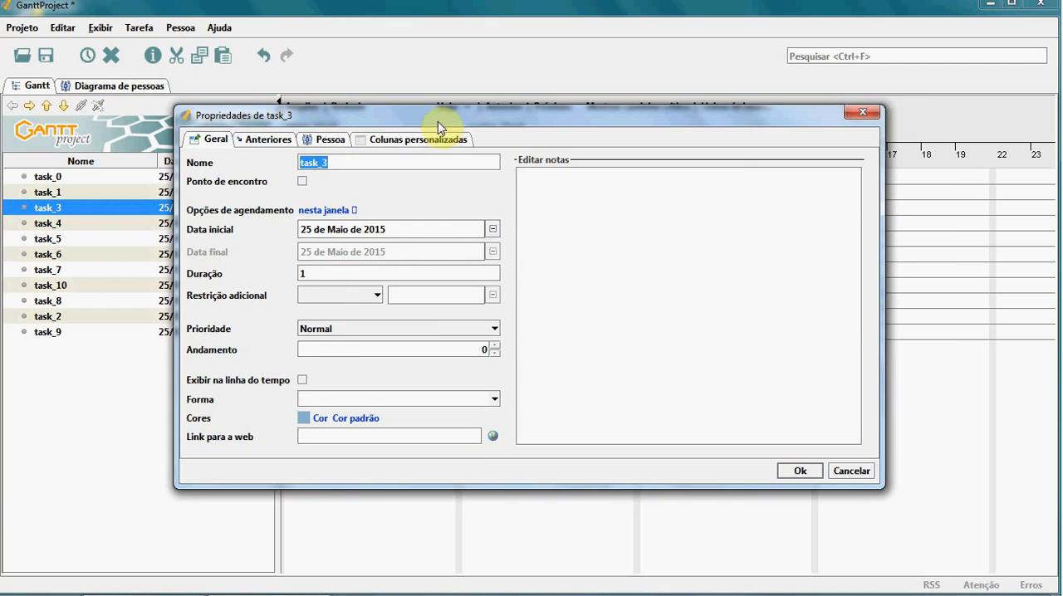
{"action": "left_click_drag", "start_coordinate": [437, 118], "coordinate": [474, 74]}
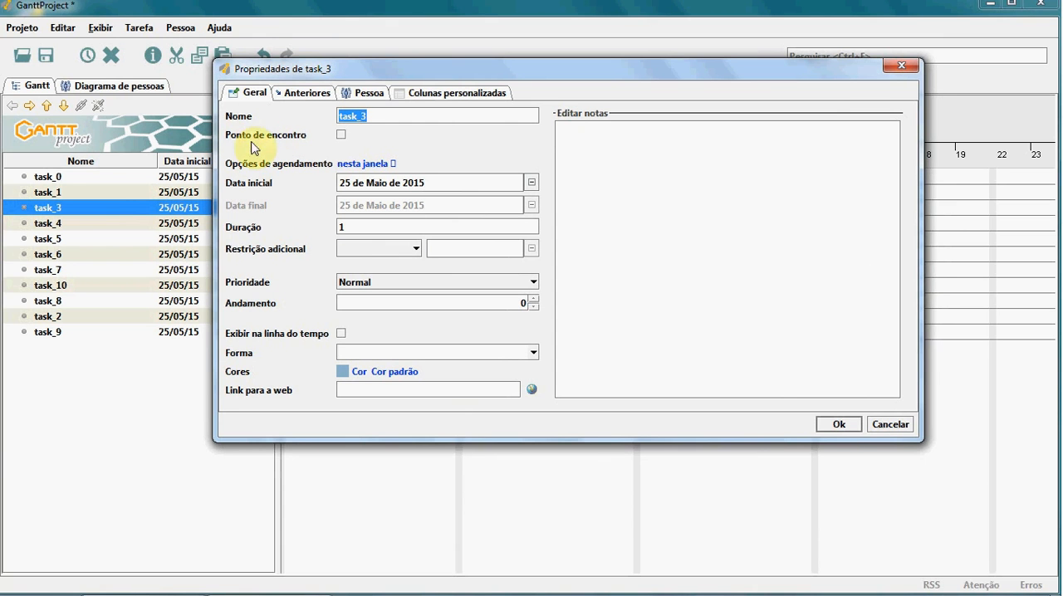
{"action": "left_click", "coordinate": [340, 135]}
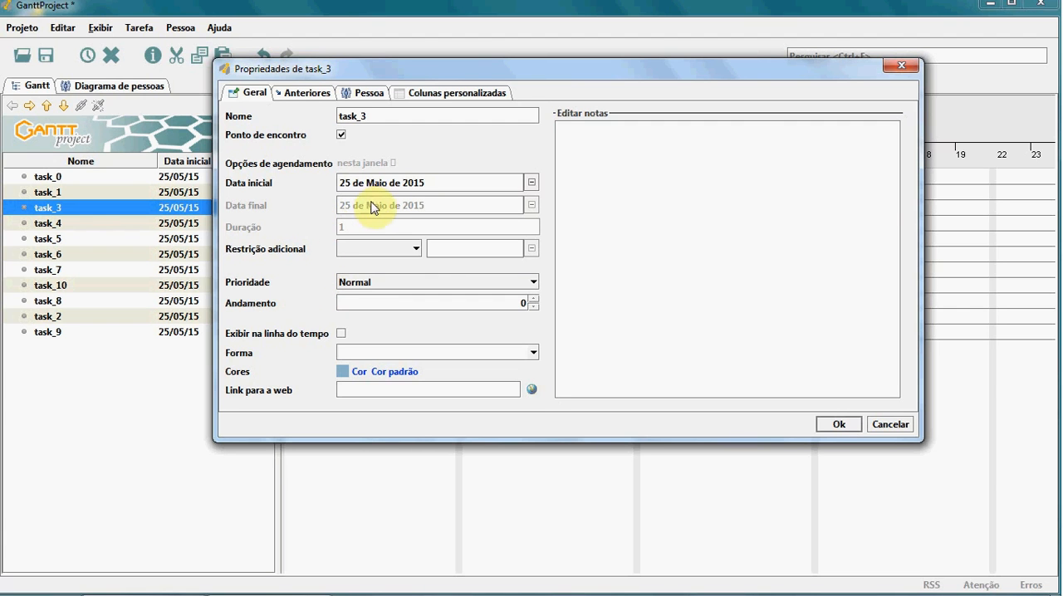
{"action": "left_click", "coordinate": [532, 181]}
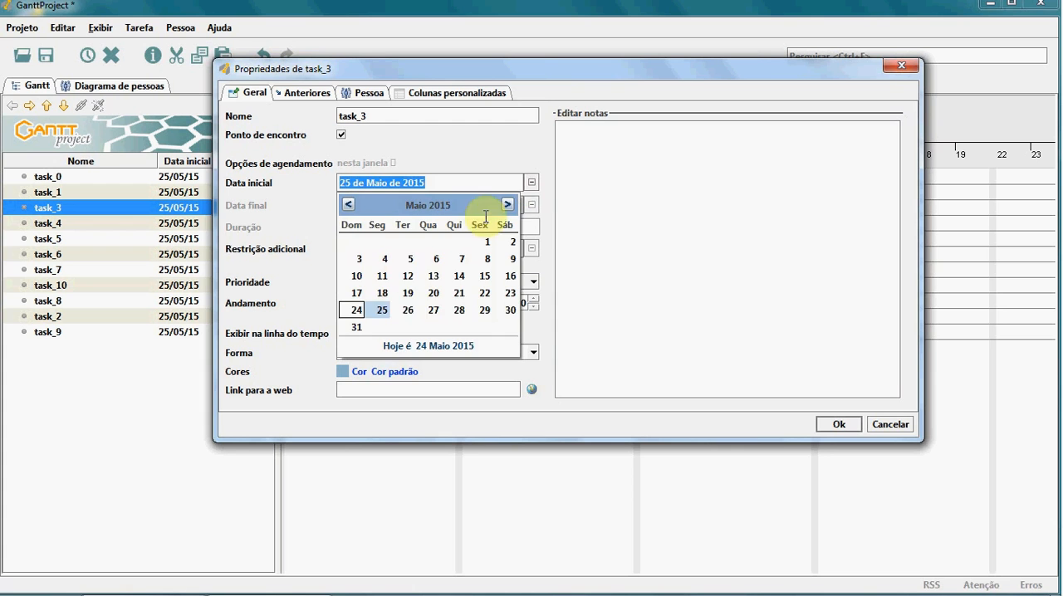
{"action": "left_click", "coordinate": [435, 312]}
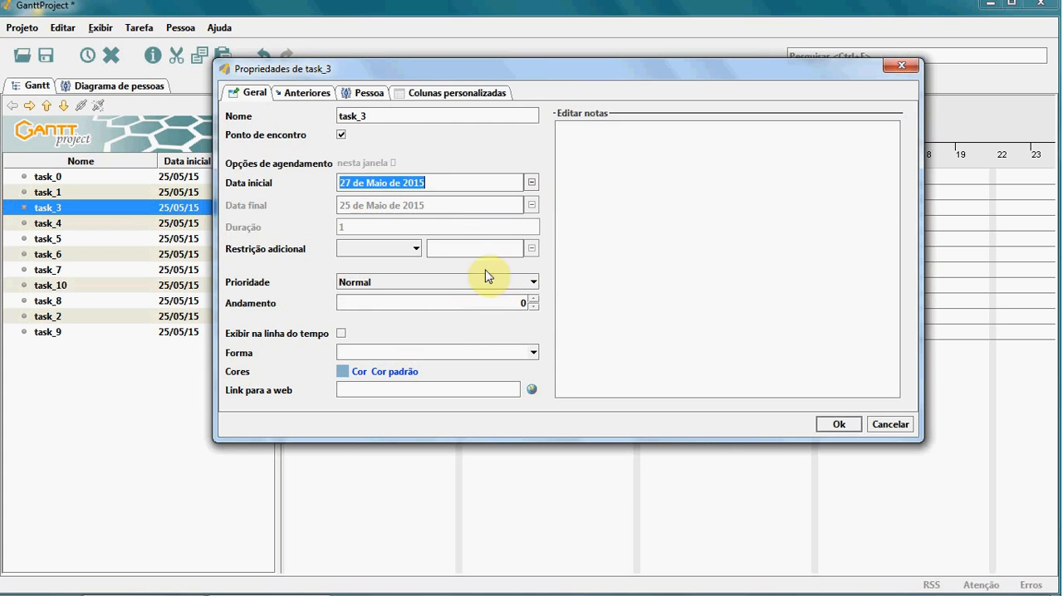
{"action": "left_click", "coordinate": [837, 425]}
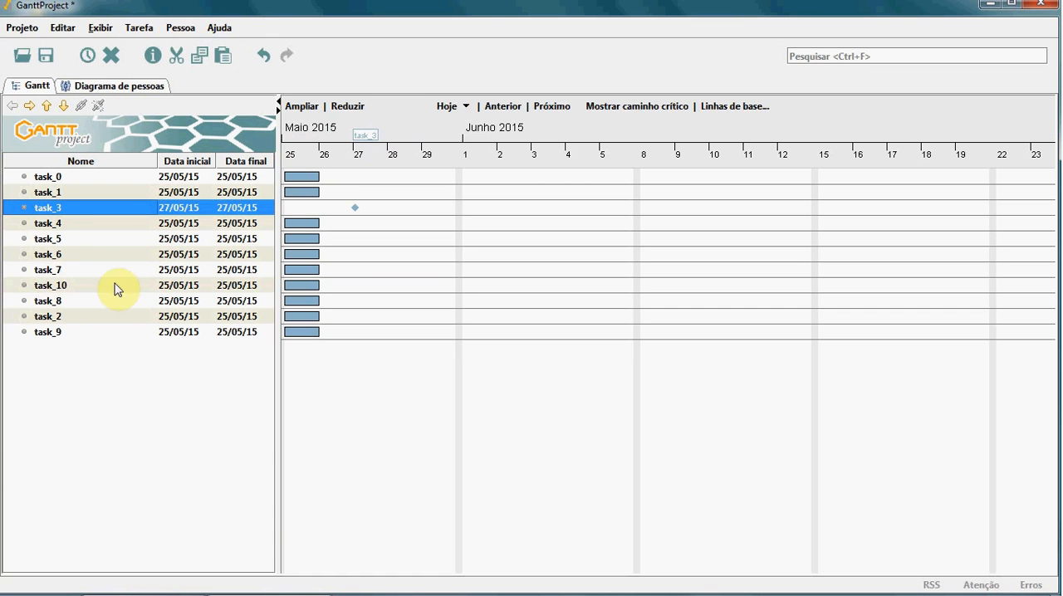
Step: Indent task_5, task_6 and task_7 so they become subtasks of task_4
{"action": "left_click", "coordinate": [50, 224]}
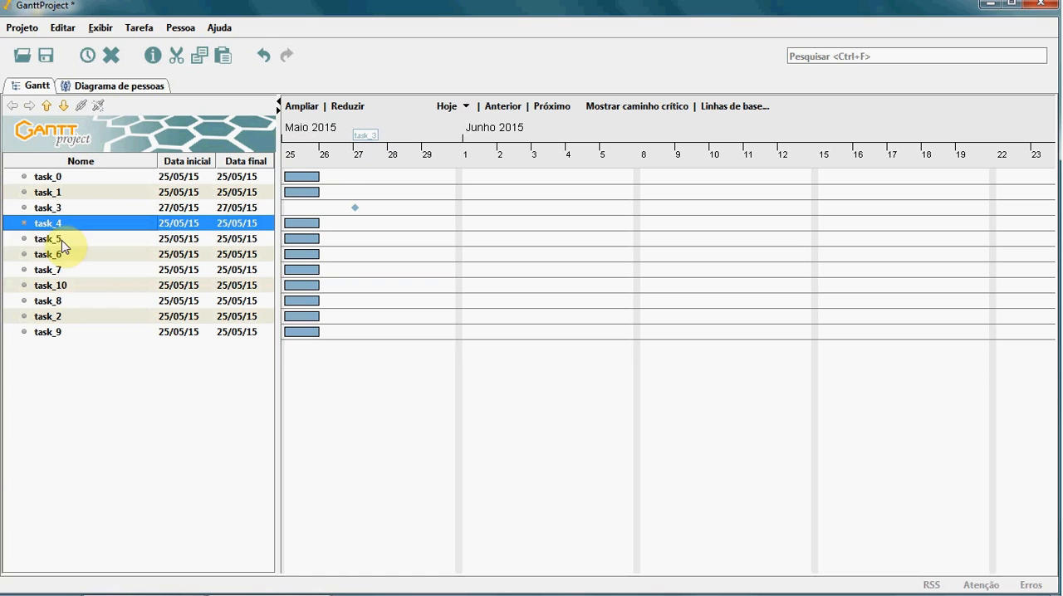
{"action": "key", "text": "Down"}
{"action": "key", "text": "Down"}
{"action": "key", "text": "Down"}
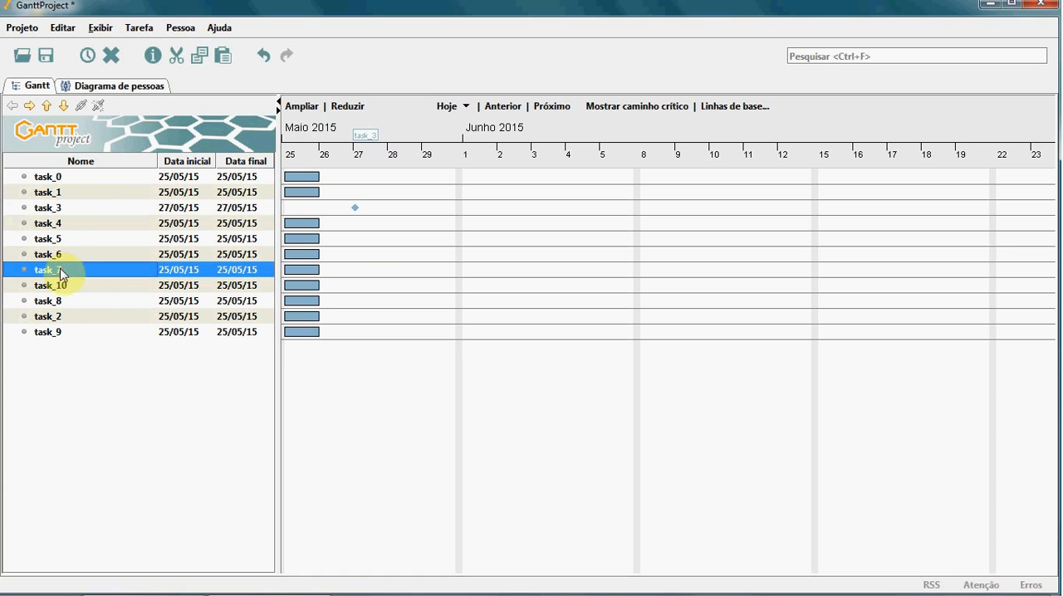
{"action": "left_click", "coordinate": [62, 240]}
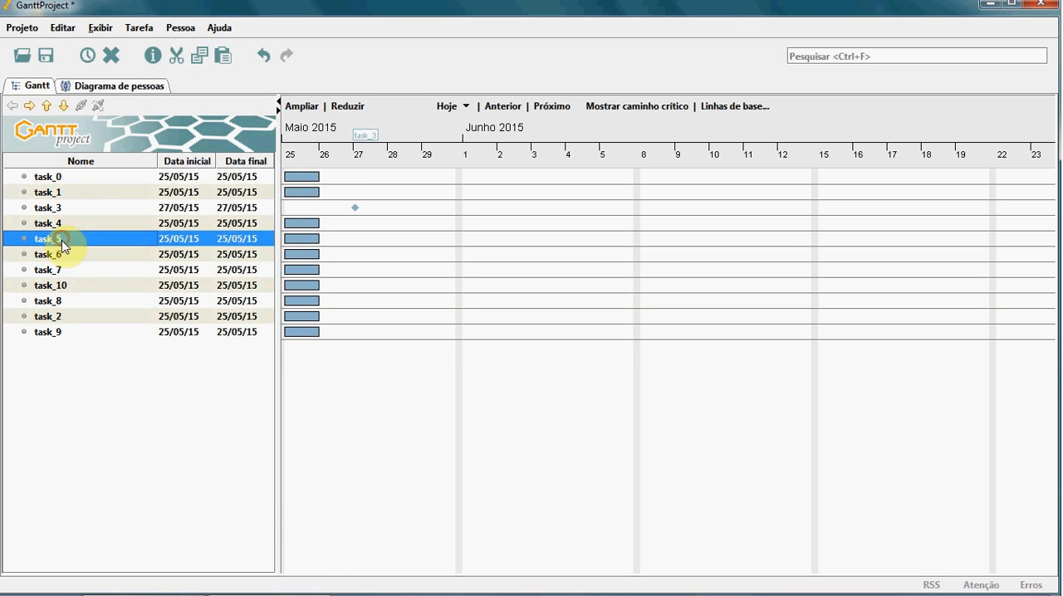
{"action": "left_click", "coordinate": [30, 106]}
{"action": "left_click", "coordinate": [60, 254]}
{"action": "left_click", "coordinate": [30, 106]}
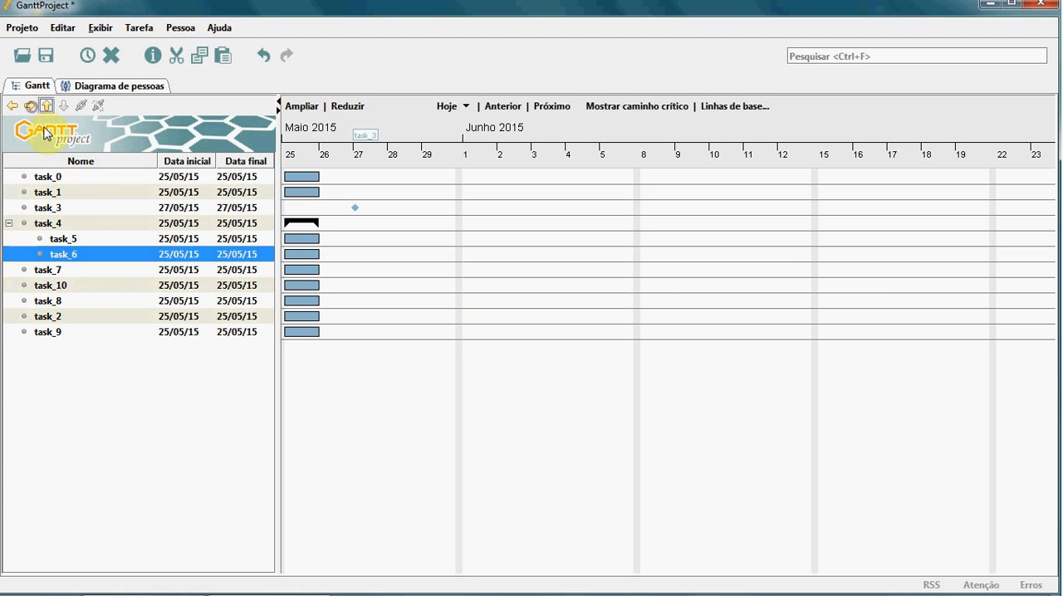
{"action": "left_click", "coordinate": [52, 270]}
{"action": "left_click", "coordinate": [32, 106]}
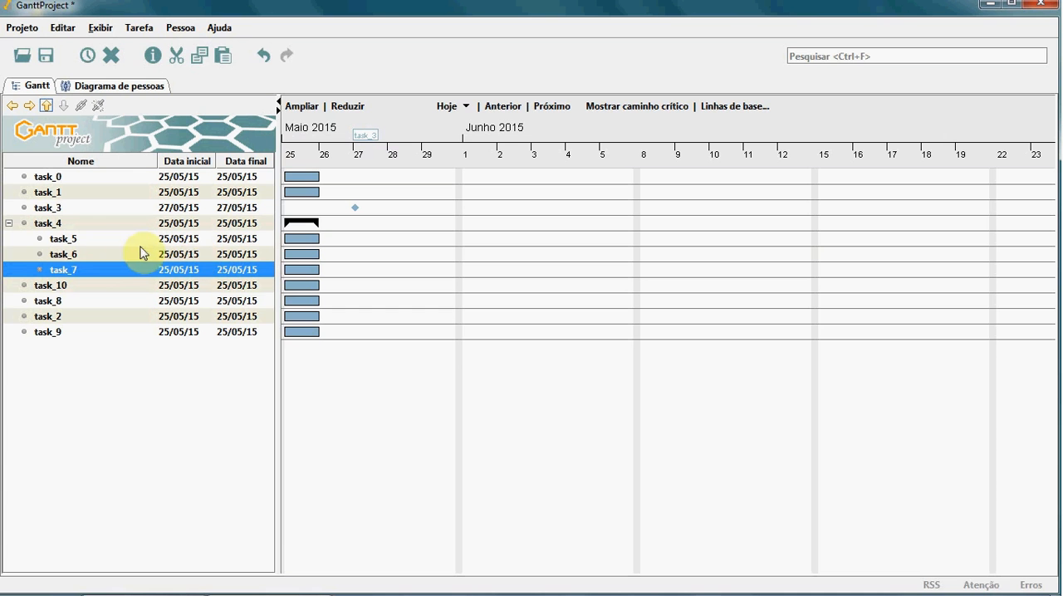
Step: Set the duration of task_5 to 3 days in its task properties
{"action": "left_click", "coordinate": [78, 240]}
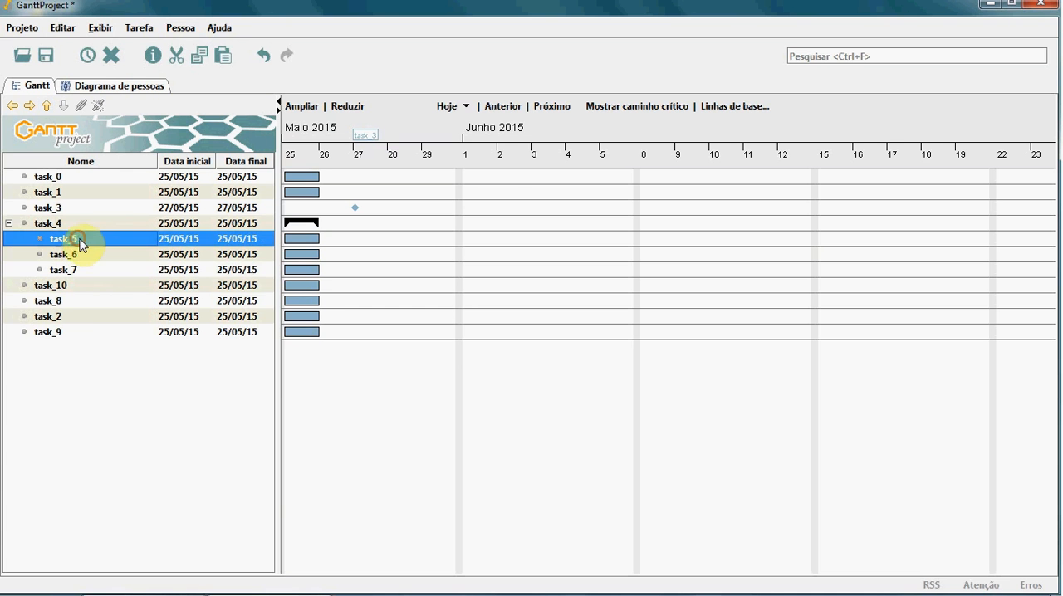
{"action": "right_click", "coordinate": [87, 240]}
{"action": "left_click", "coordinate": [129, 268]}
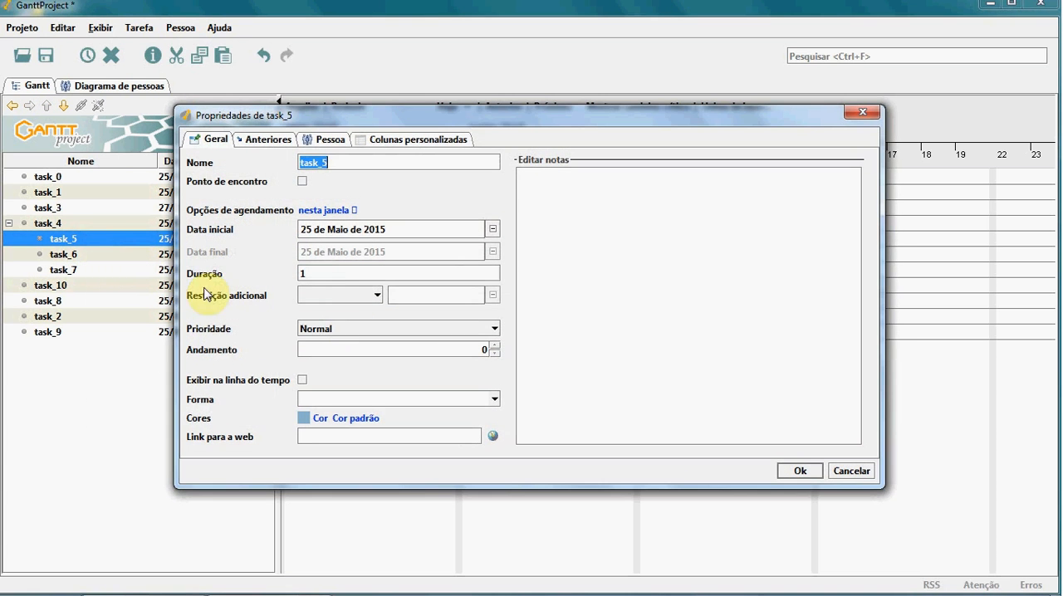
{"action": "left_click", "coordinate": [306, 273]}
{"action": "left_click_drag", "start_coordinate": [297, 273], "coordinate": [302, 275]}
{"action": "type", "text": "3"}
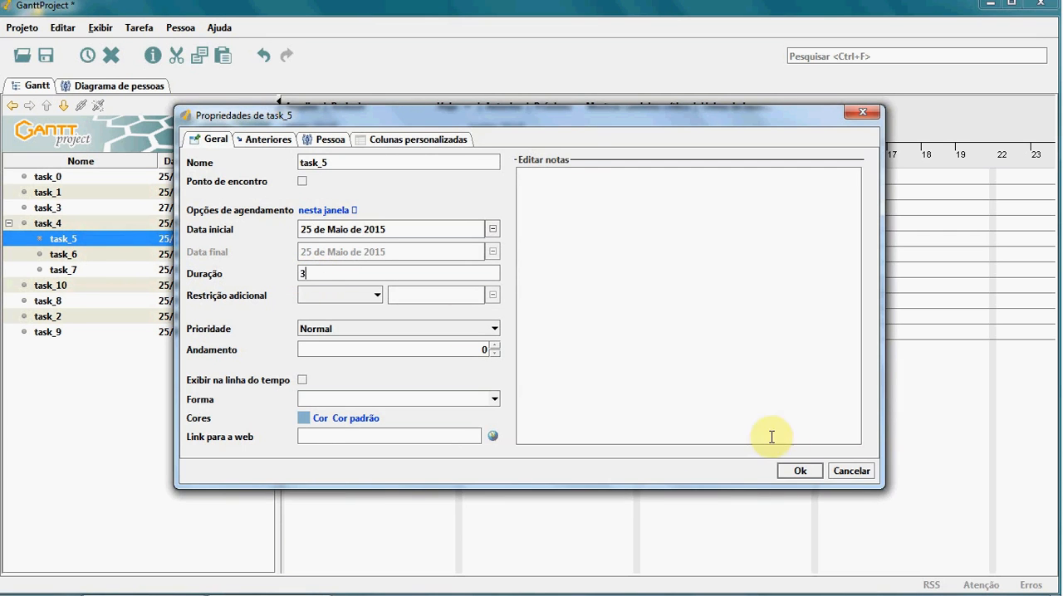
{"action": "left_click", "coordinate": [800, 471]}
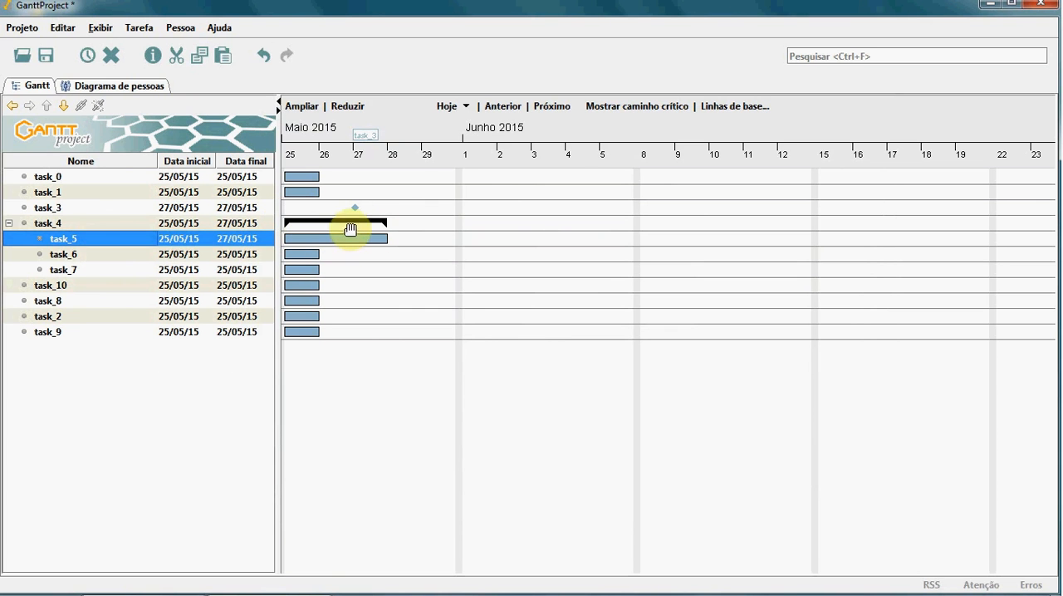
Step: Set task_6 to start on 26 de Maio de 2015 with a duration of 3 days
{"action": "left_click", "coordinate": [75, 253]}
{"action": "right_click", "coordinate": [79, 255]}
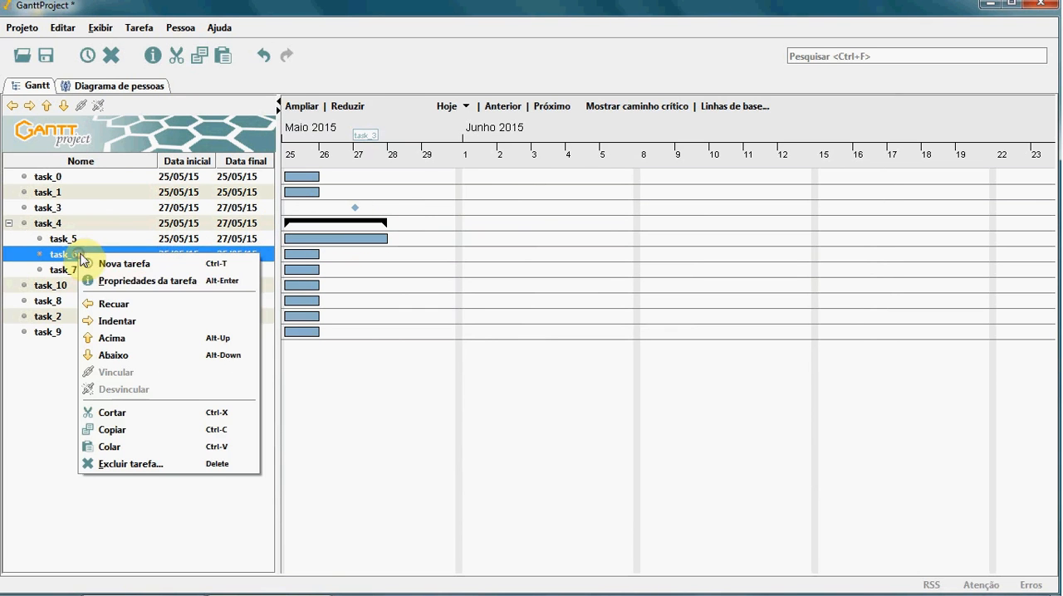
{"action": "left_click", "coordinate": [120, 281]}
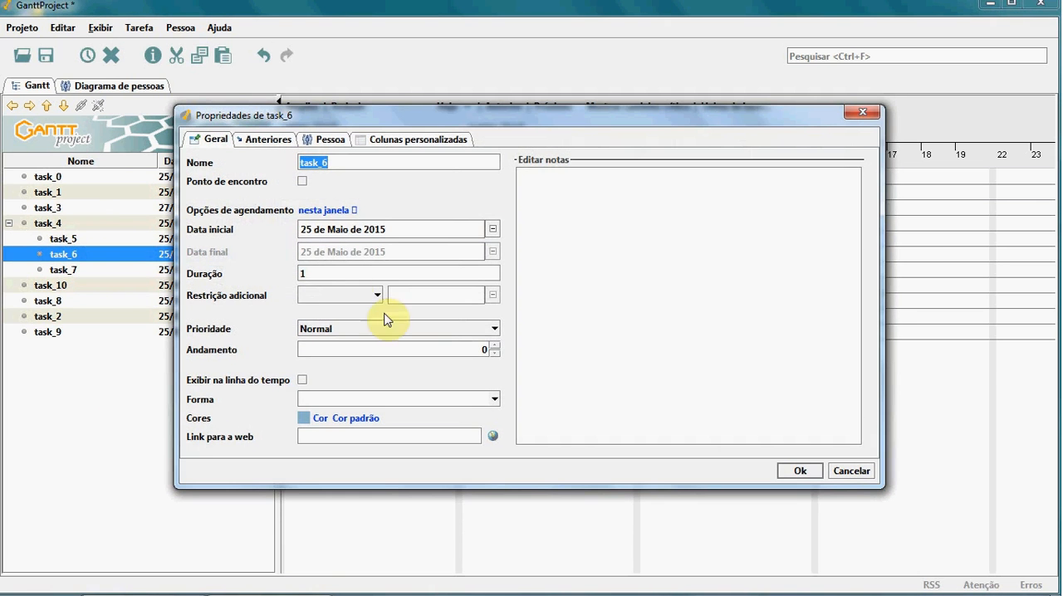
{"action": "left_click", "coordinate": [494, 230]}
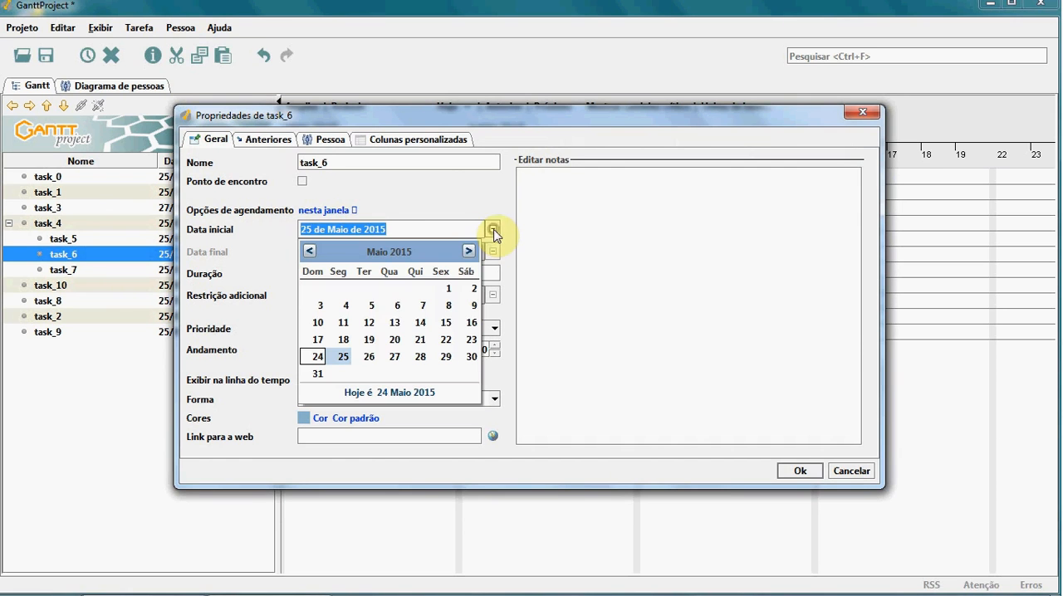
{"action": "left_click", "coordinate": [369, 355]}
{"action": "left_click", "coordinate": [299, 273]}
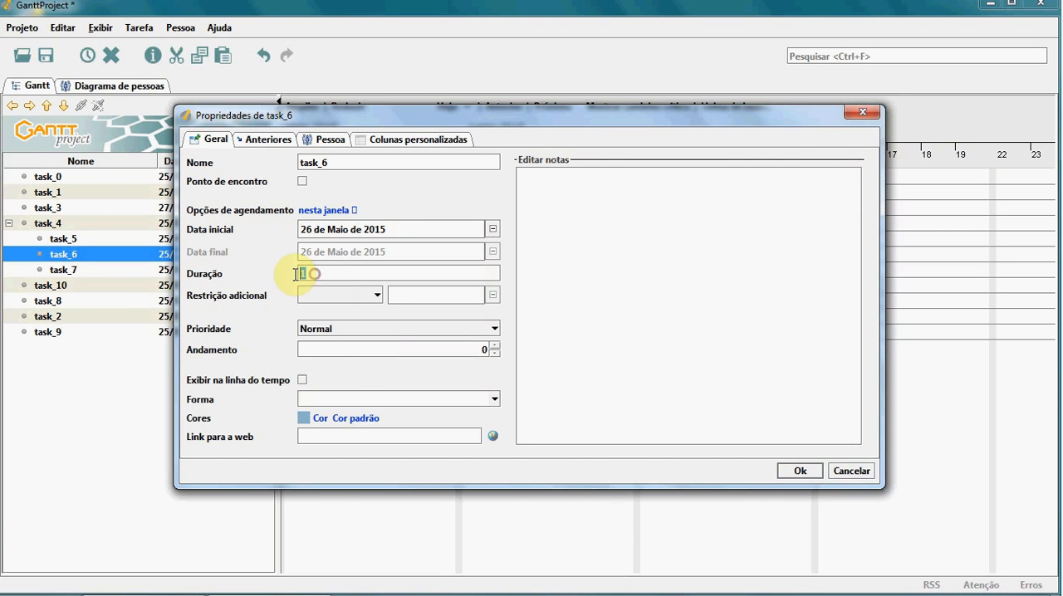
{"action": "type", "text": "3"}
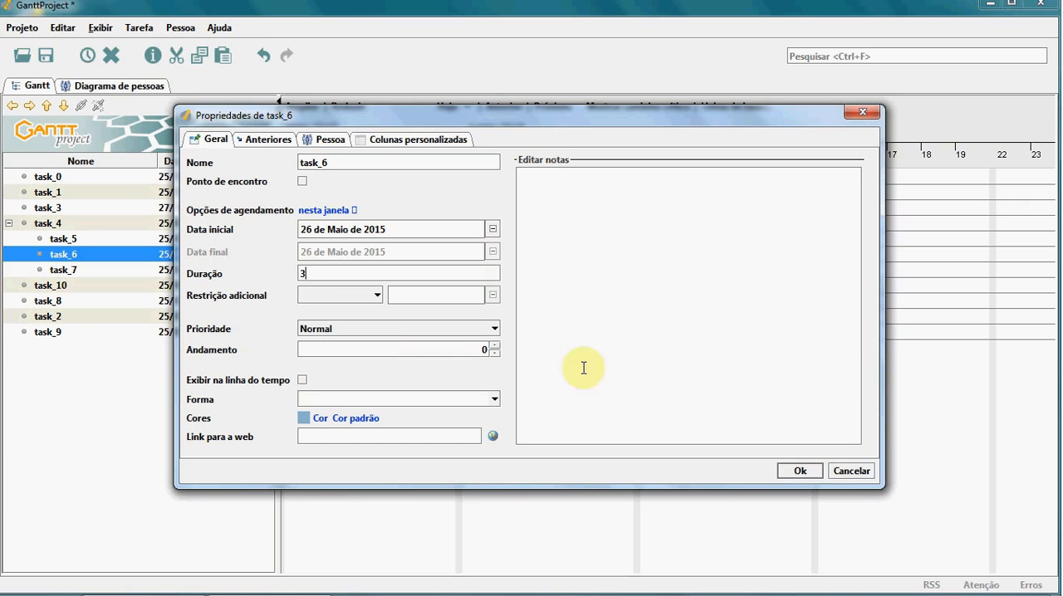
{"action": "left_click", "coordinate": [789, 470]}
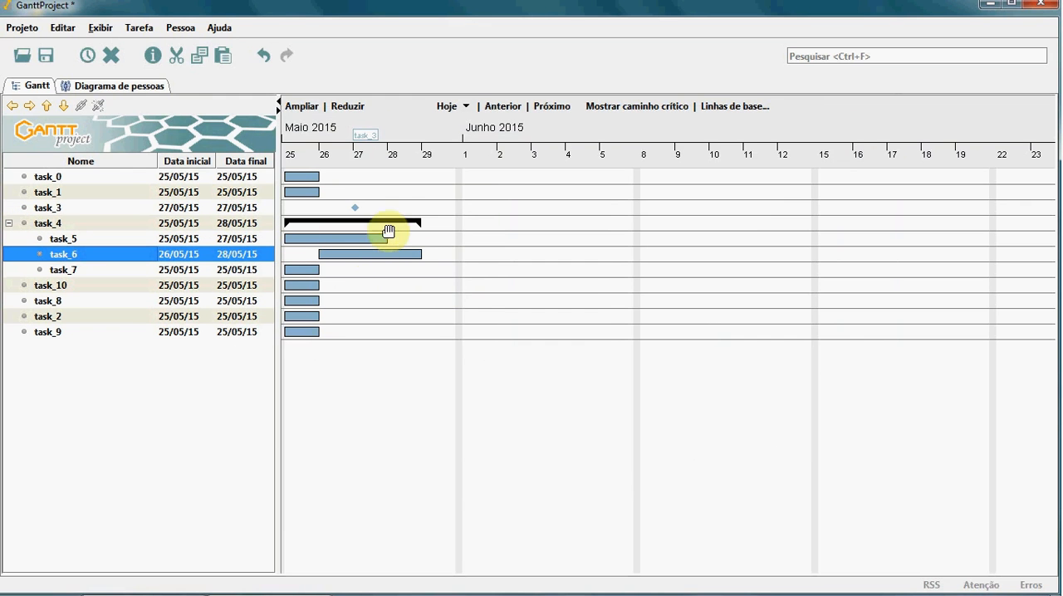
Step: Set task_7 to start on 28 de Maio de 2015 with a duration of 2 days
{"action": "left_click", "coordinate": [63, 274]}
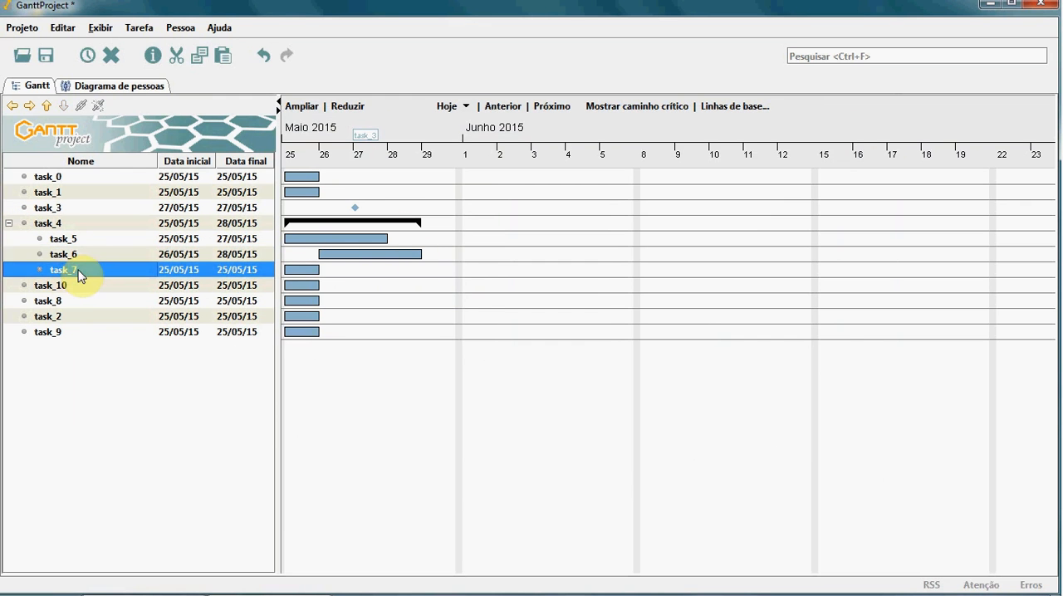
{"action": "right_click", "coordinate": [78, 273]}
{"action": "left_click", "coordinate": [138, 296]}
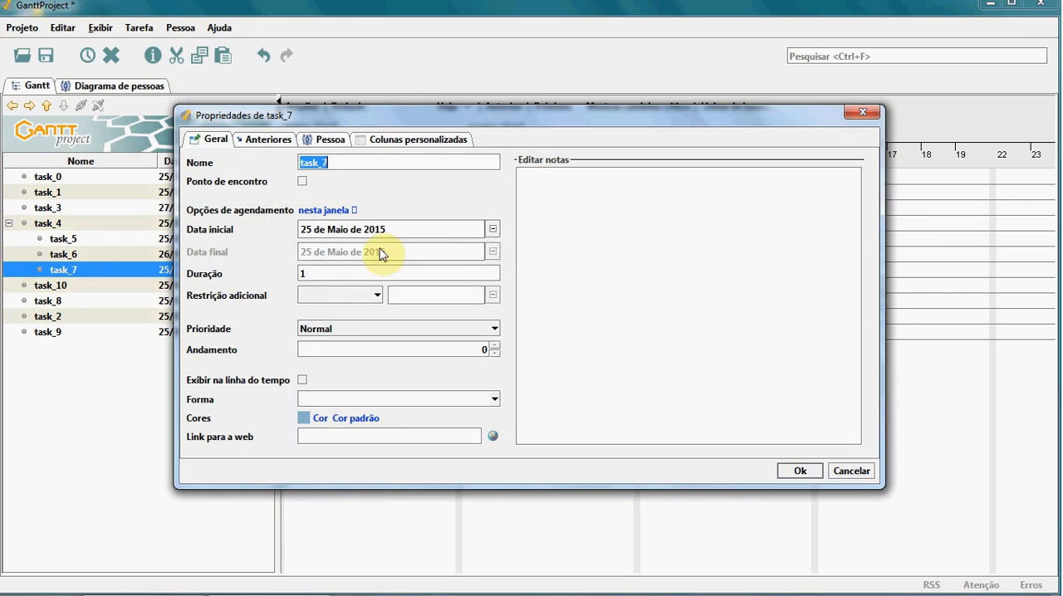
{"action": "left_click", "coordinate": [493, 229]}
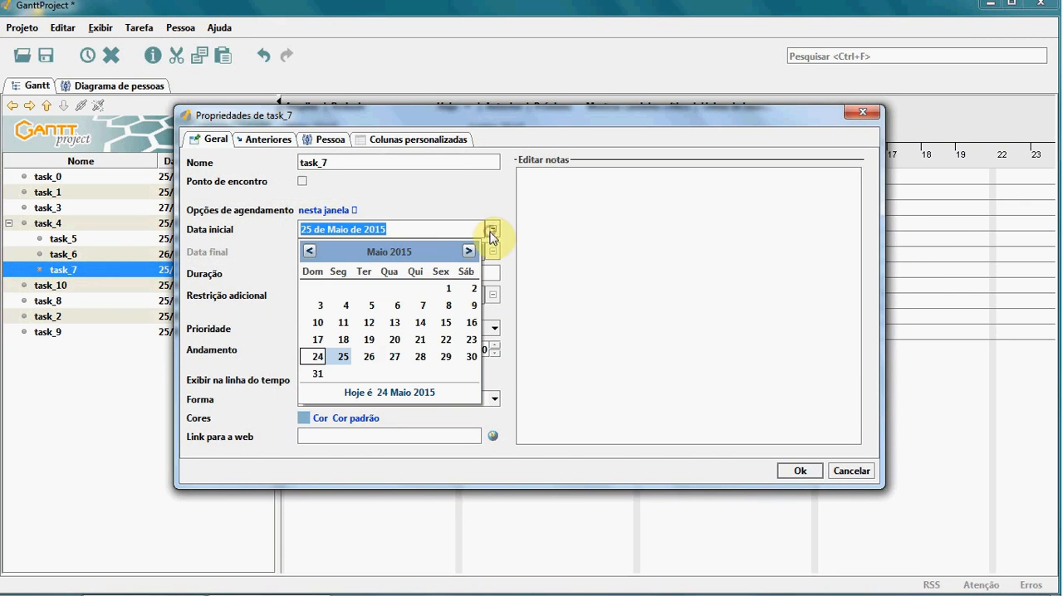
{"action": "left_click", "coordinate": [419, 357]}
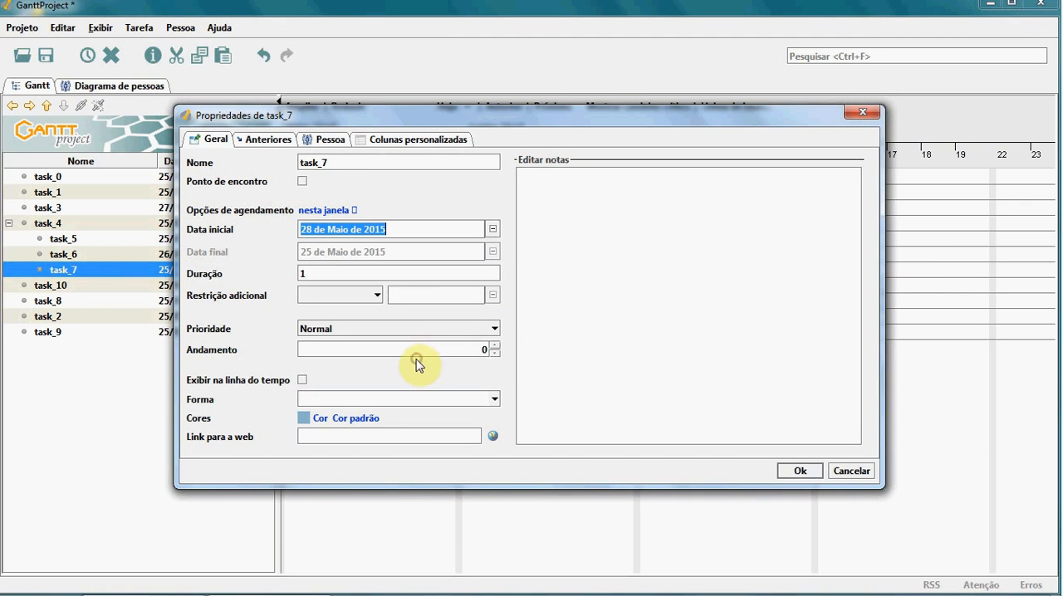
{"action": "double_click", "coordinate": [316, 274]}
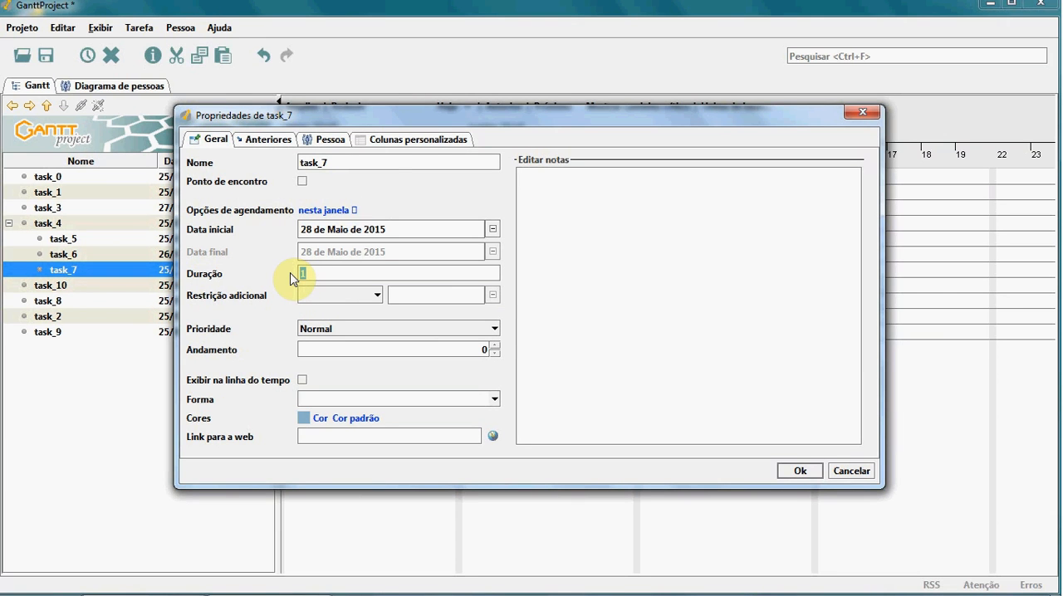
{"action": "type", "text": "2"}
{"action": "left_click", "coordinate": [799, 471]}
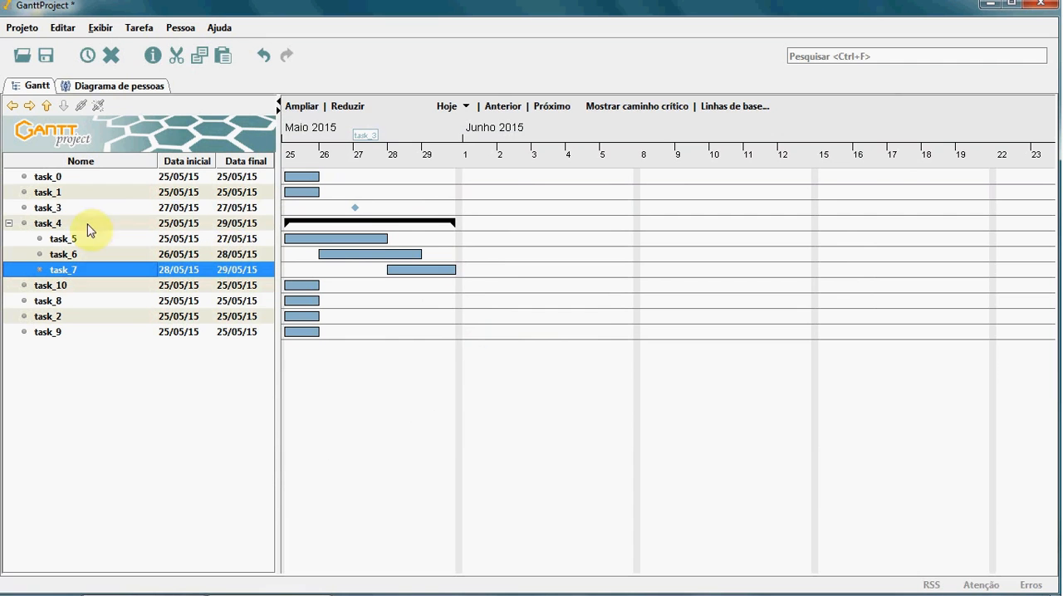
Step: Review the dates and duration of the parent task_4 in its task properties
{"action": "left_click", "coordinate": [184, 224]}
{"action": "right_click", "coordinate": [185, 228]}
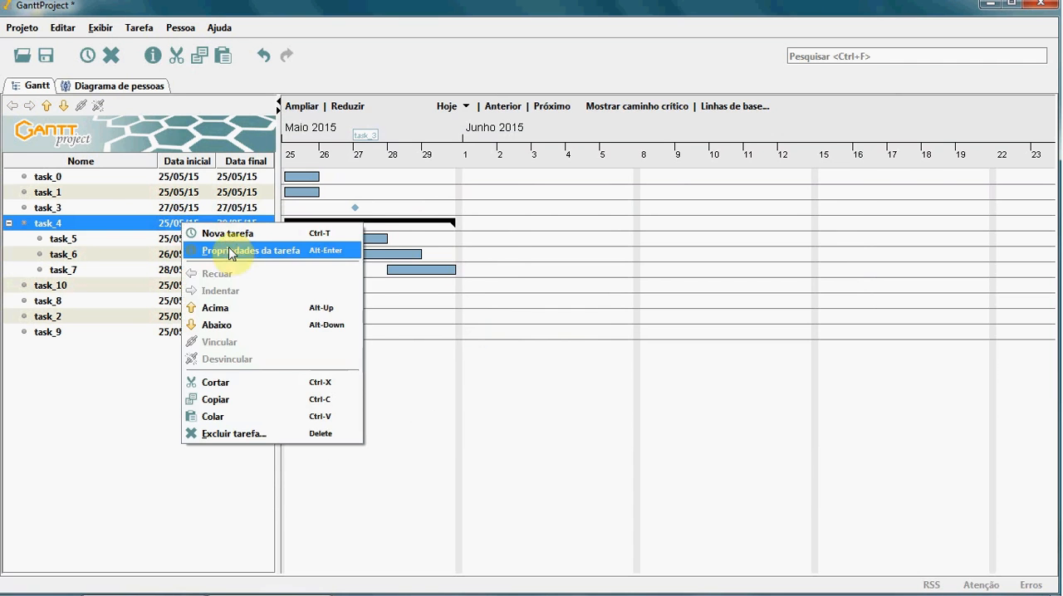
{"action": "left_click", "coordinate": [229, 250]}
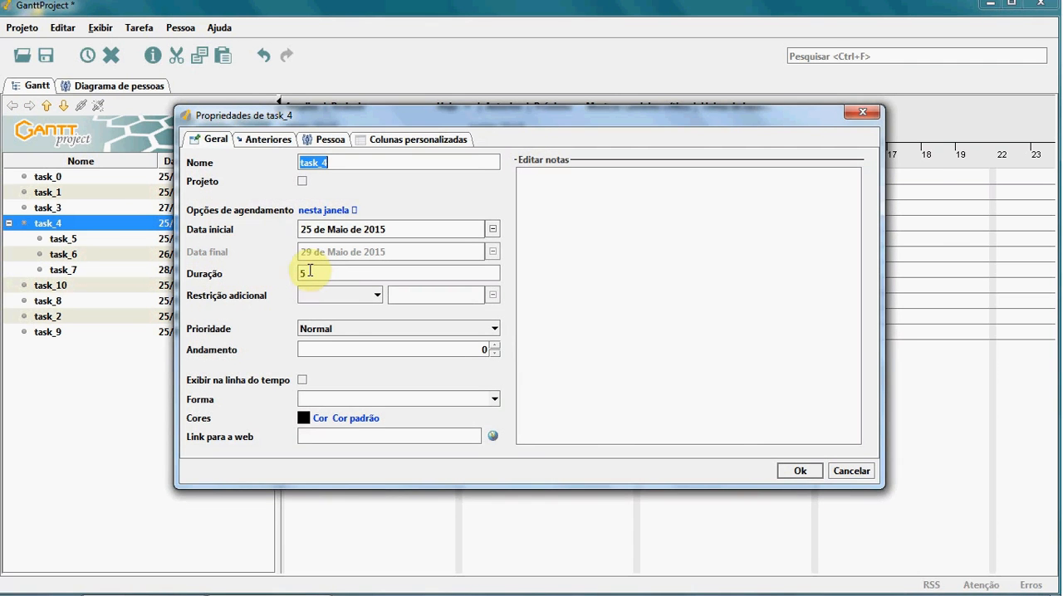
{"action": "left_click", "coordinate": [793, 472]}
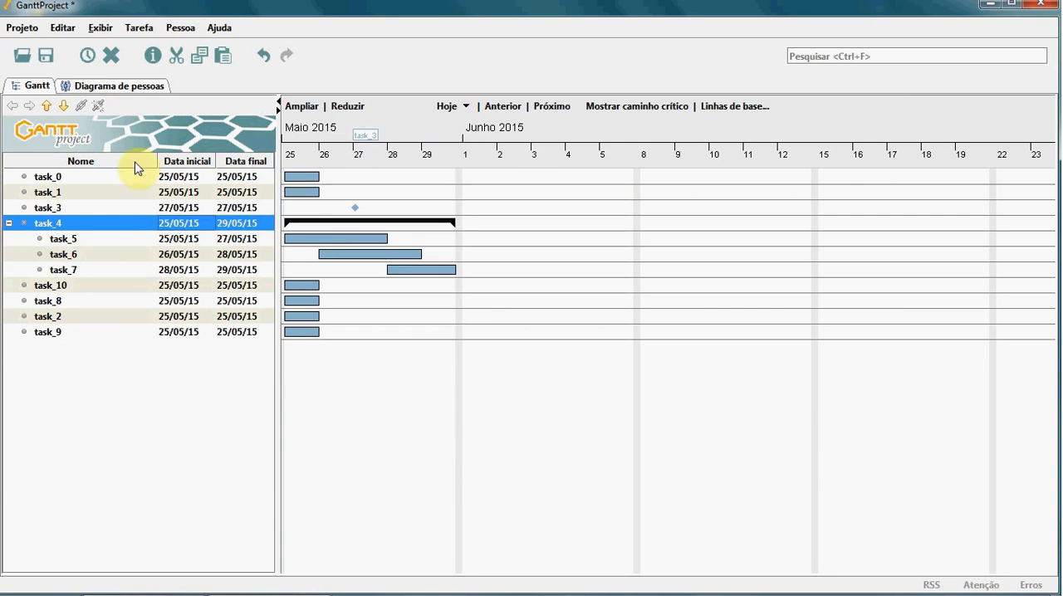
Step: Add nine new tasks below task_9 at the end of the task list, keeping their default names
{"action": "left_click", "coordinate": [47, 332]}
{"action": "left_click", "coordinate": [87, 57]}
{"action": "left_click", "coordinate": [87, 57]}
{"action": "left_click", "coordinate": [88, 57]}
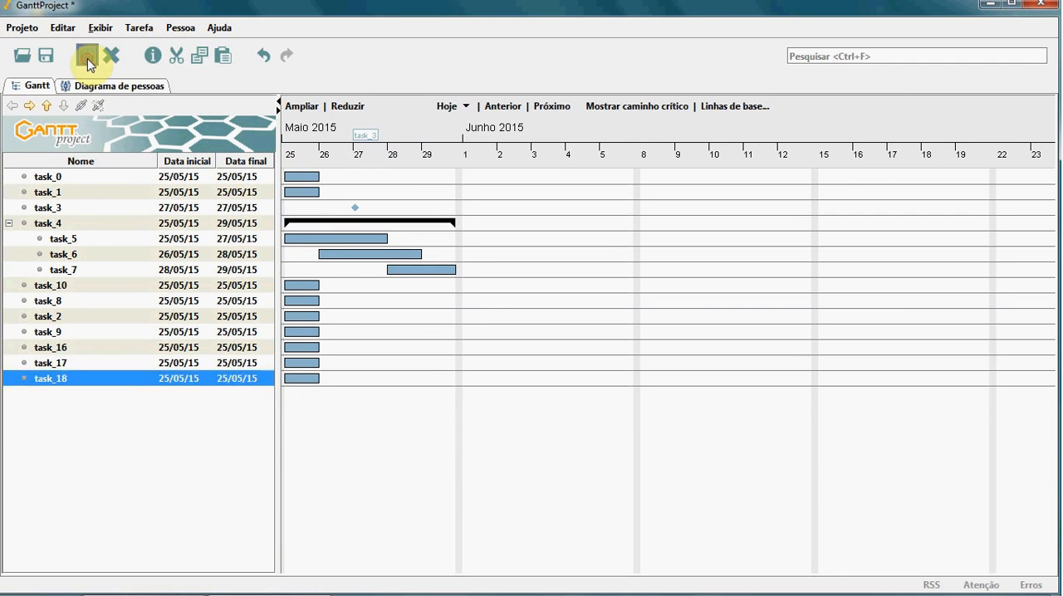
{"action": "left_click", "coordinate": [88, 57]}
{"action": "left_click", "coordinate": [87, 56]}
{"action": "left_click", "coordinate": [87, 56]}
{"action": "left_click", "coordinate": [87, 57]}
{"action": "left_click", "coordinate": [87, 56]}
{"action": "left_click", "coordinate": [87, 56]}
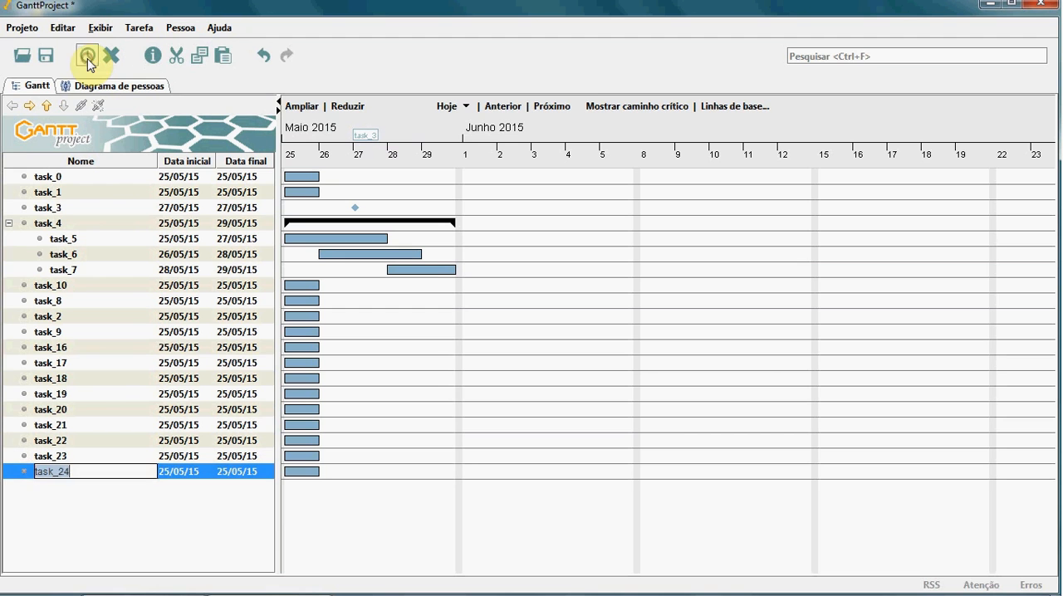
{"action": "left_click", "coordinate": [58, 365]}
{"action": "left_click", "coordinate": [58, 365]}
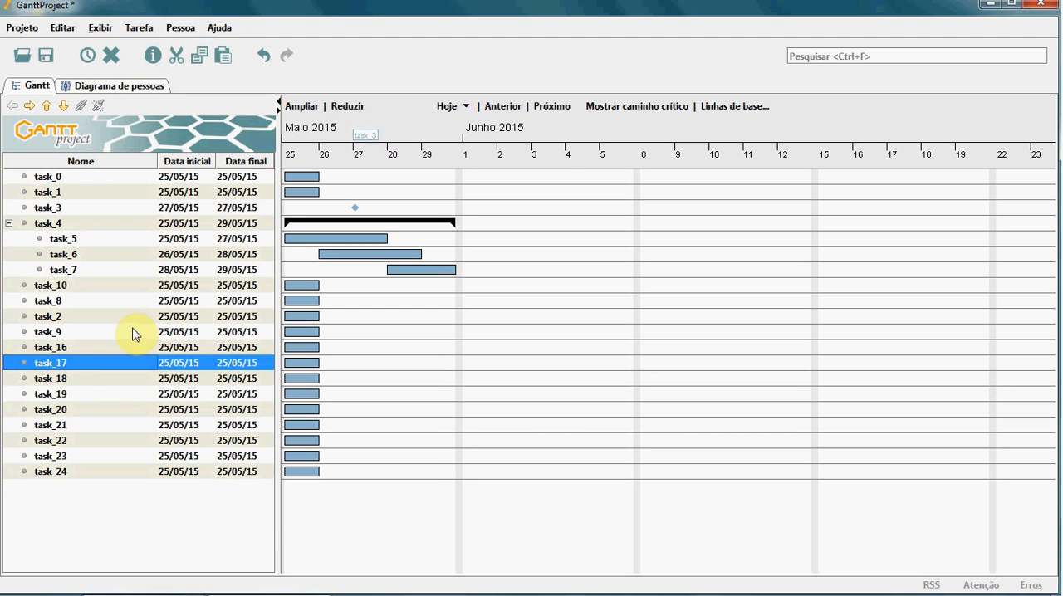
Step: Make task_2 a subtask of task_8 and nest task_9 one level deeper as a subtask of task_2
{"action": "left_click", "coordinate": [54, 319]}
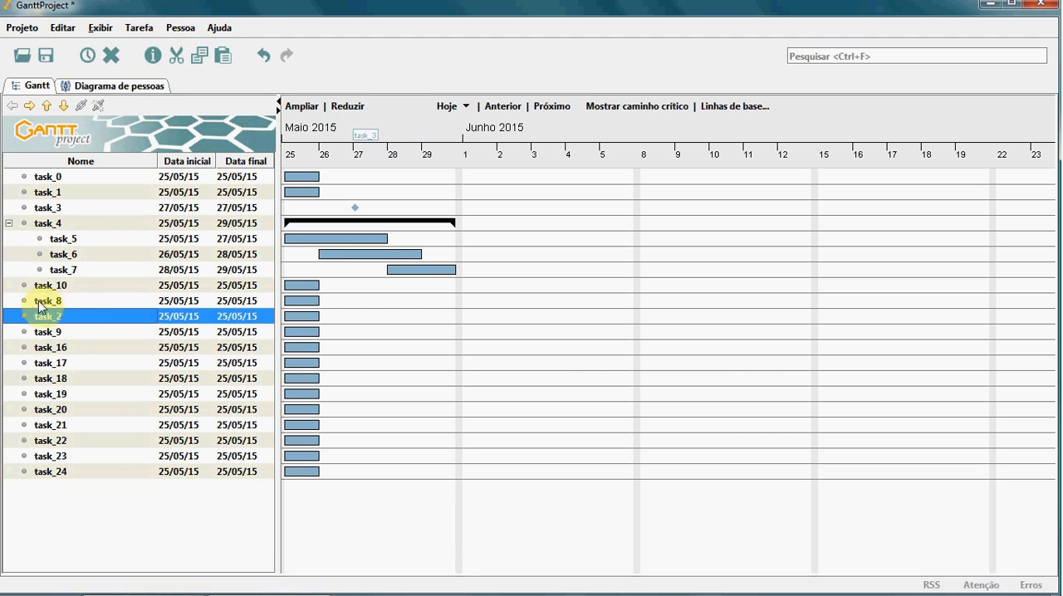
{"action": "left_click", "coordinate": [30, 107]}
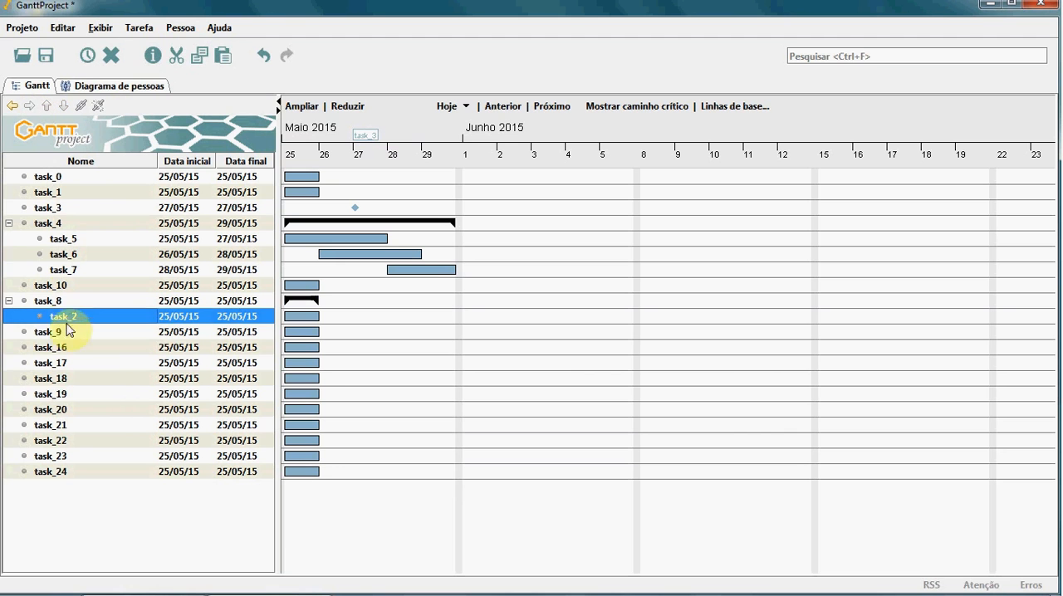
{"action": "left_click", "coordinate": [53, 333]}
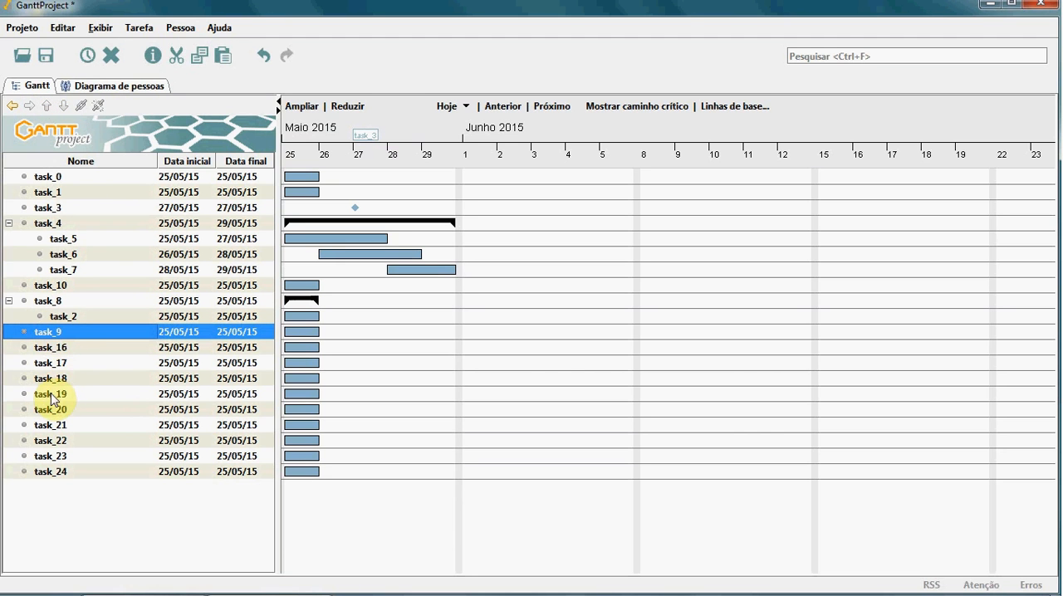
{"action": "left_click", "coordinate": [54, 348]}
{"action": "left_click", "coordinate": [55, 334]}
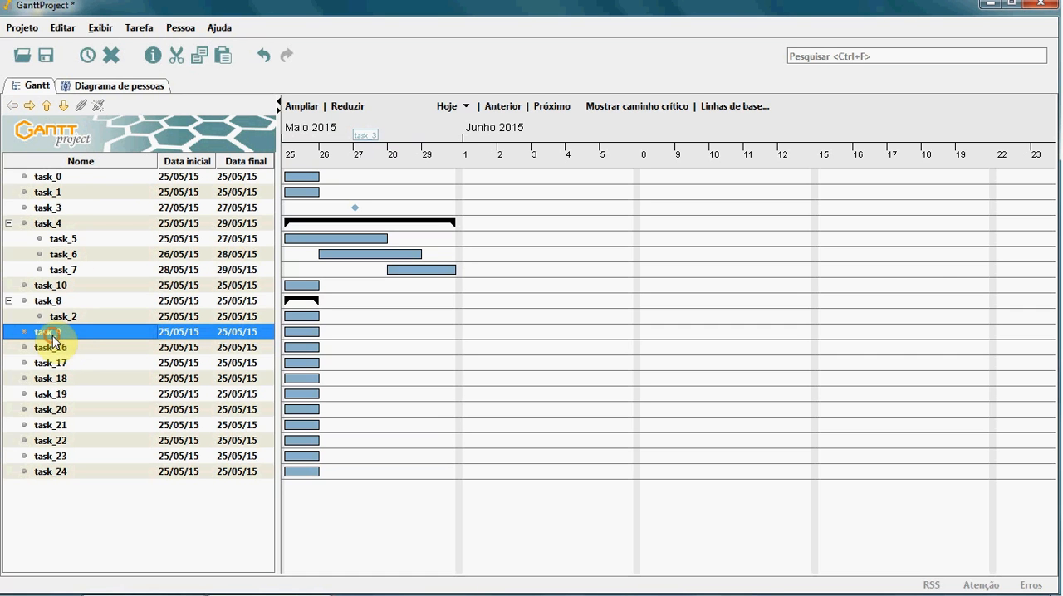
{"action": "left_click", "coordinate": [28, 106]}
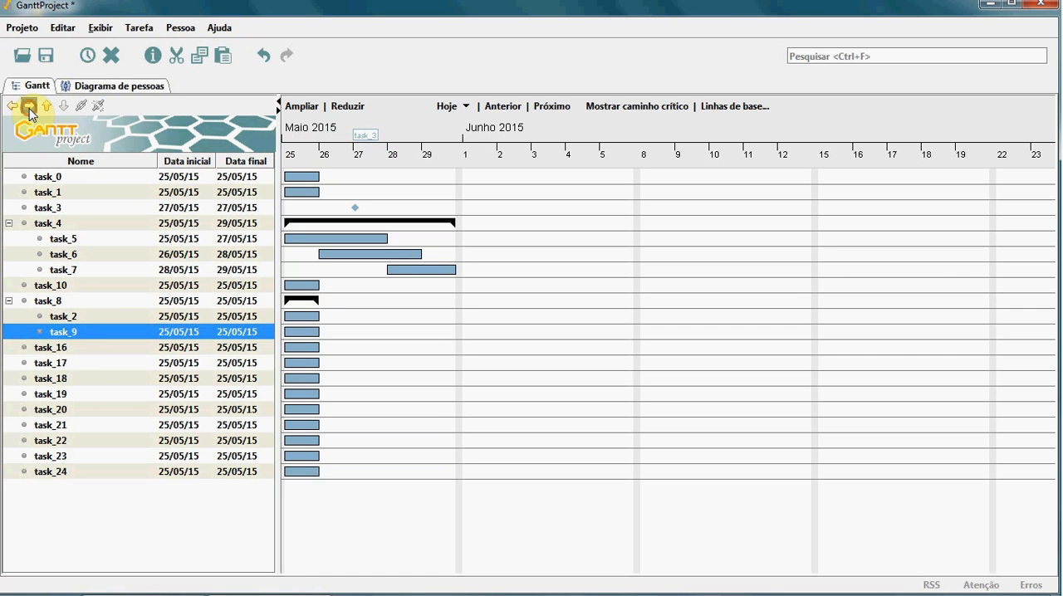
{"action": "left_click", "coordinate": [29, 106]}
Step: Try to nest task_16 as a subtask of task_9
{"action": "left_click", "coordinate": [52, 349]}
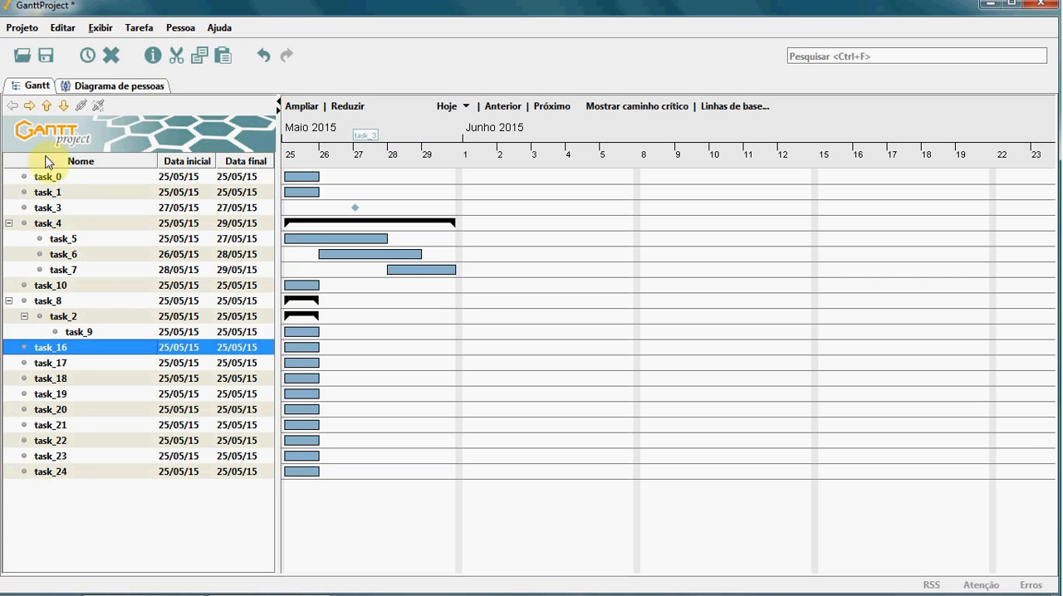
{"action": "left_click", "coordinate": [29, 106]}
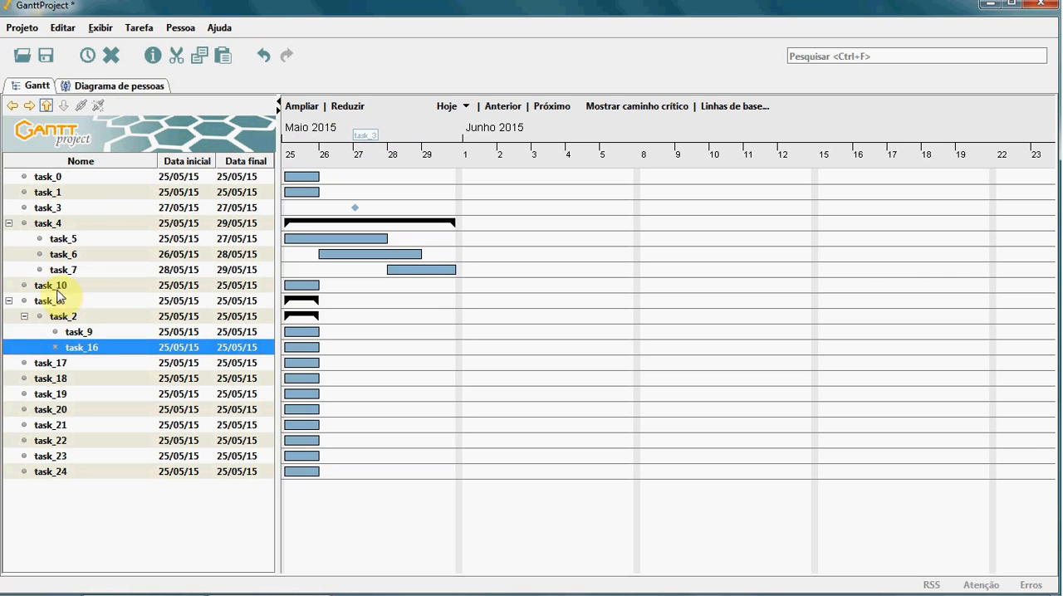
{"action": "left_click", "coordinate": [29, 106]}
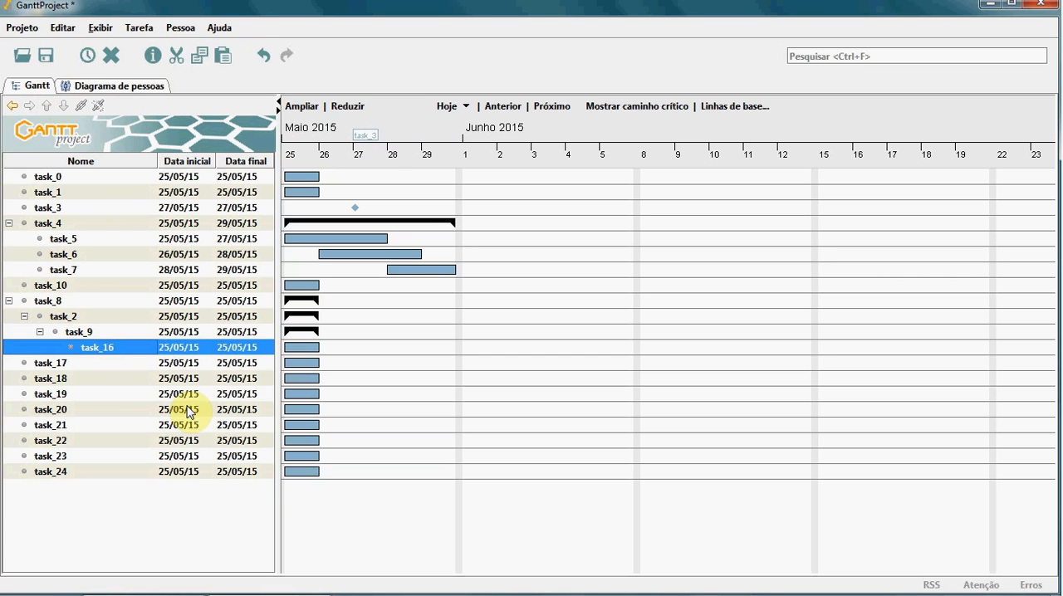
{"action": "key", "text": "ctrl+z"}
{"action": "key", "text": "ctrl+z"}
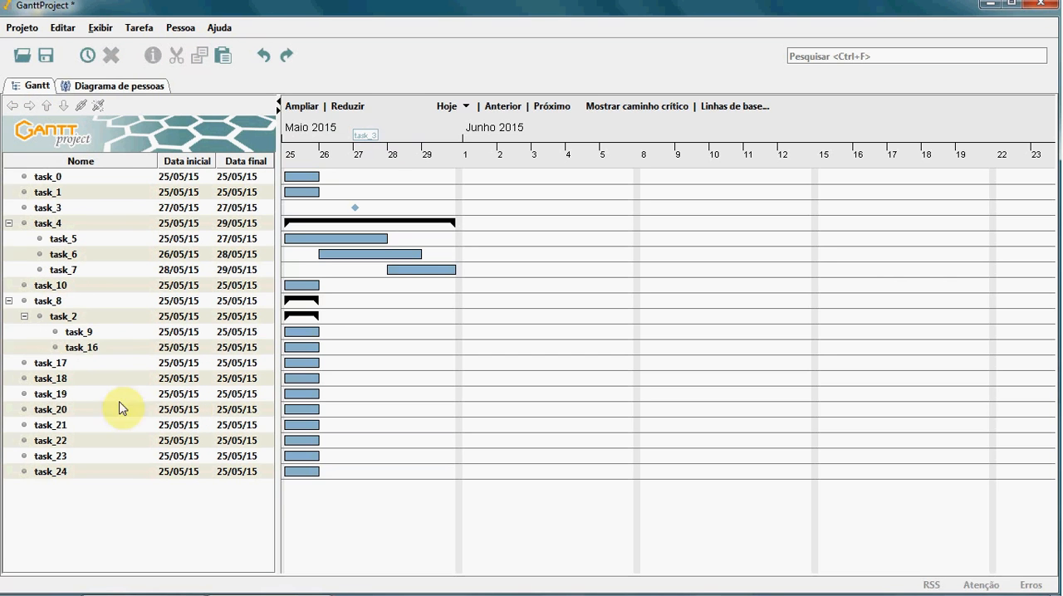
Step: Indent task_16 and task_17 as subtasks of task_2, at the same level as task_9
{"action": "left_click", "coordinate": [69, 351]}
{"action": "left_click", "coordinate": [29, 106]}
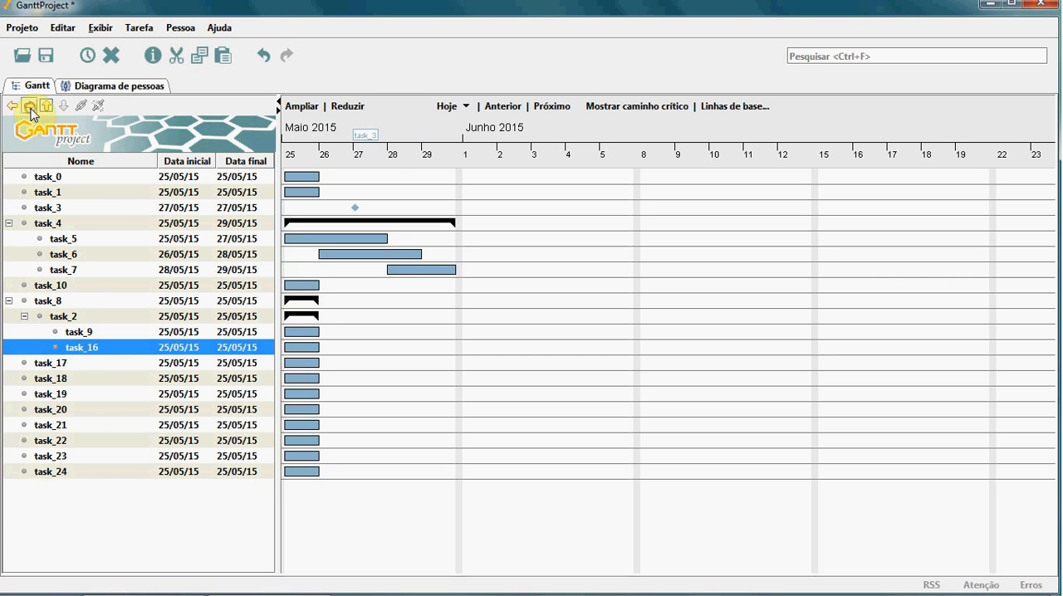
{"action": "left_click", "coordinate": [61, 363]}
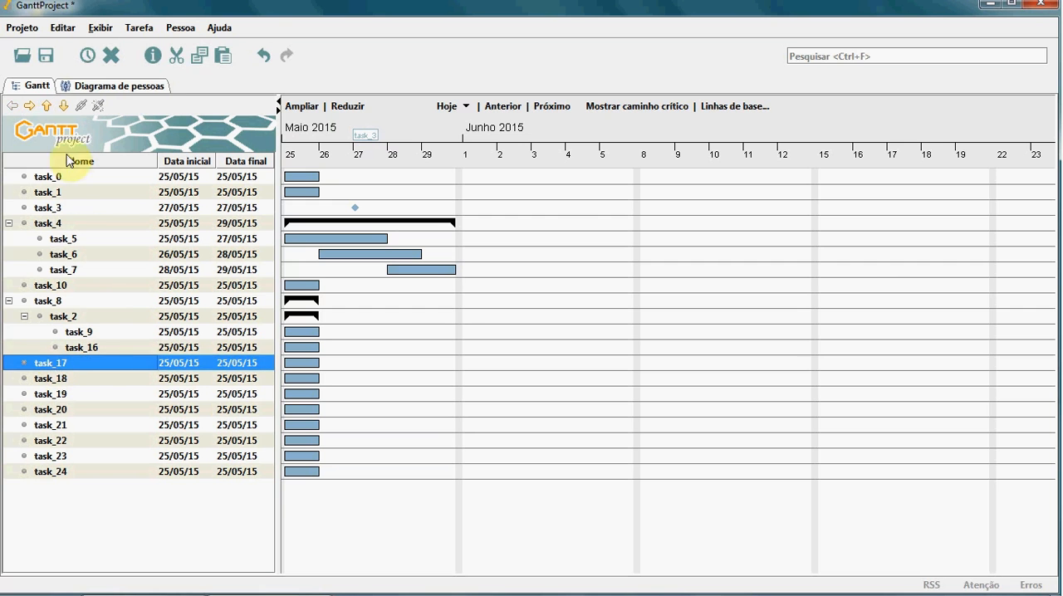
{"action": "left_click", "coordinate": [30, 106]}
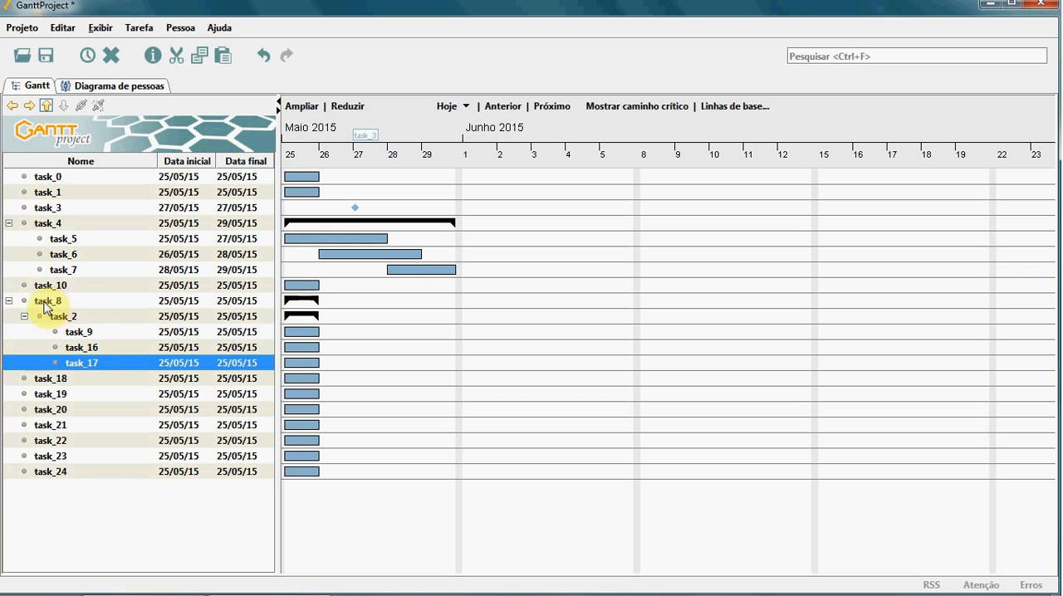
Step: Set the duration of task_9 to 4 days in its task properties
{"action": "left_click", "coordinate": [88, 334]}
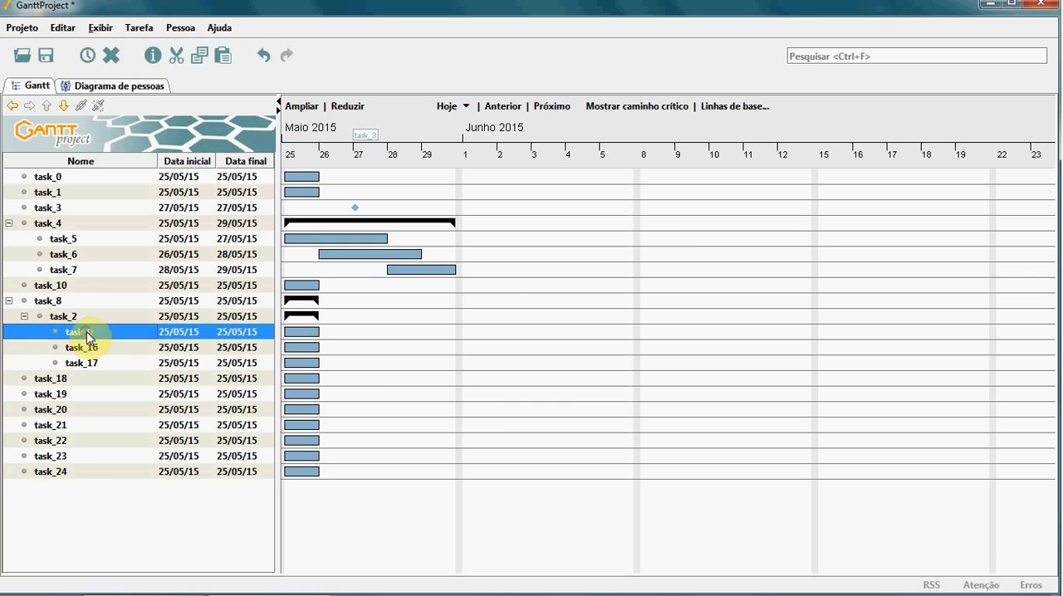
{"action": "right_click", "coordinate": [88, 334]}
{"action": "left_click", "coordinate": [119, 364]}
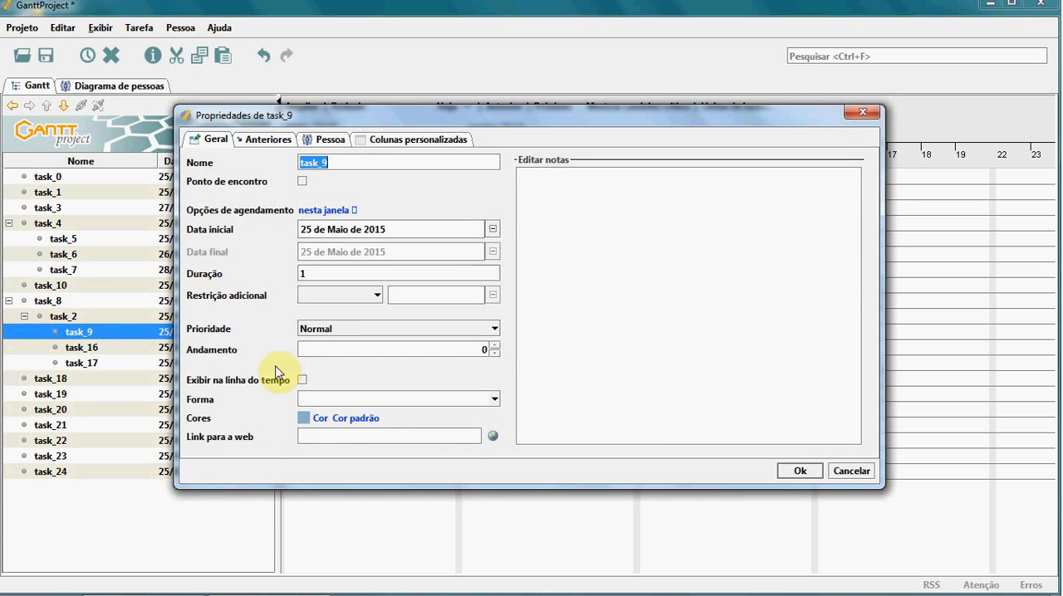
{"action": "double_click", "coordinate": [301, 276]}
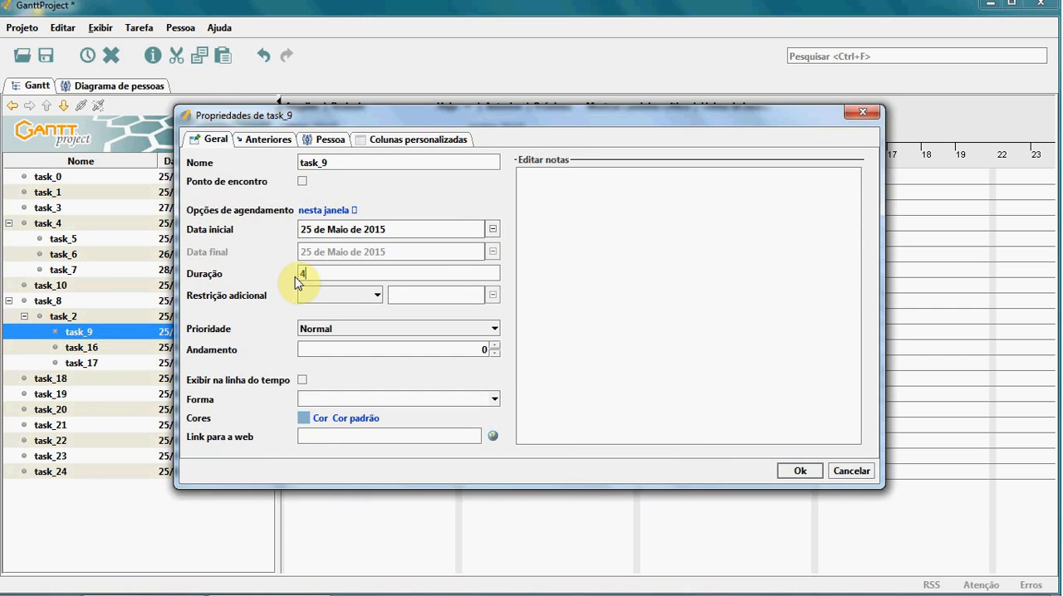
{"action": "left_click", "coordinate": [800, 471]}
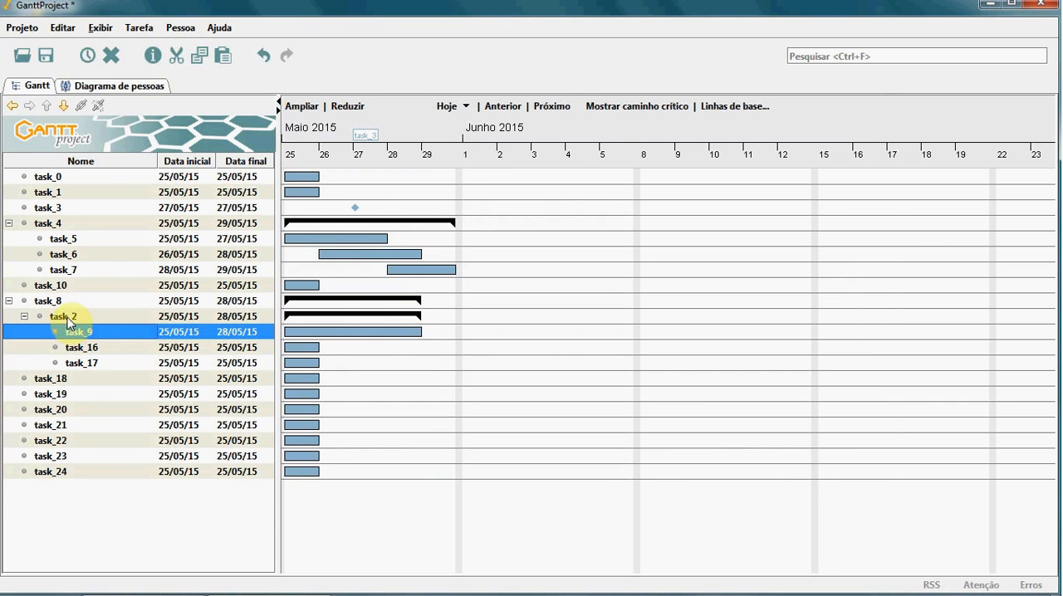
Step: Indent task_18 as a subtask of task_8, at the same level as task_2
{"action": "left_click", "coordinate": [50, 379]}
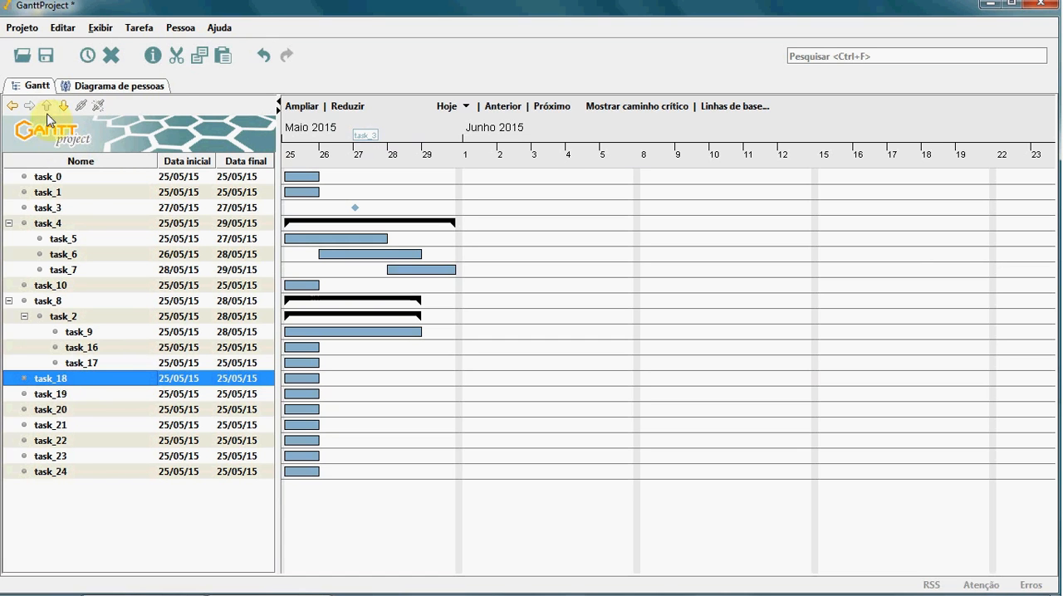
{"action": "left_click", "coordinate": [50, 380]}
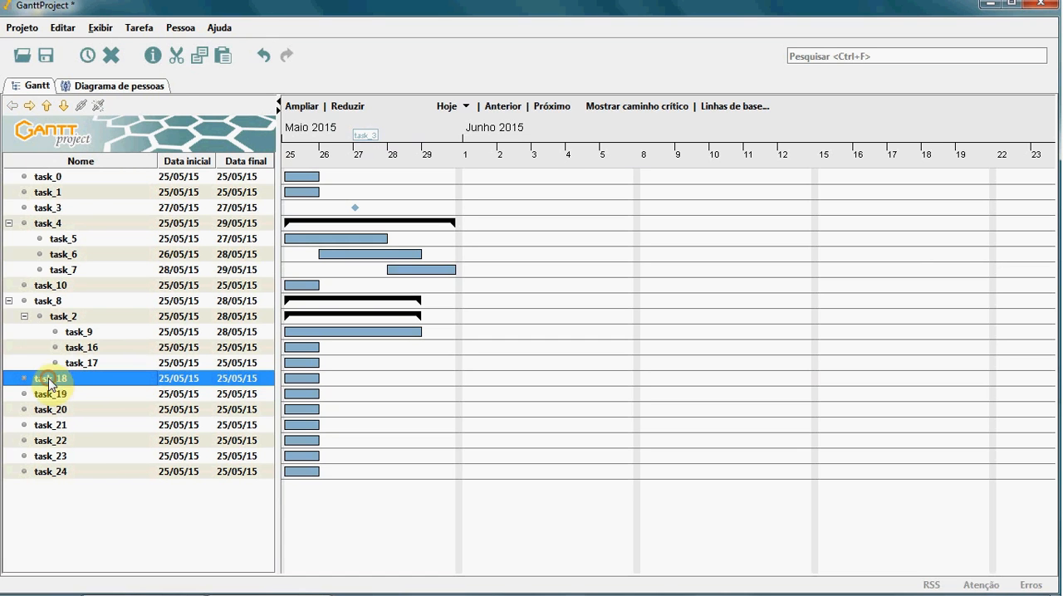
{"action": "left_click", "coordinate": [29, 106]}
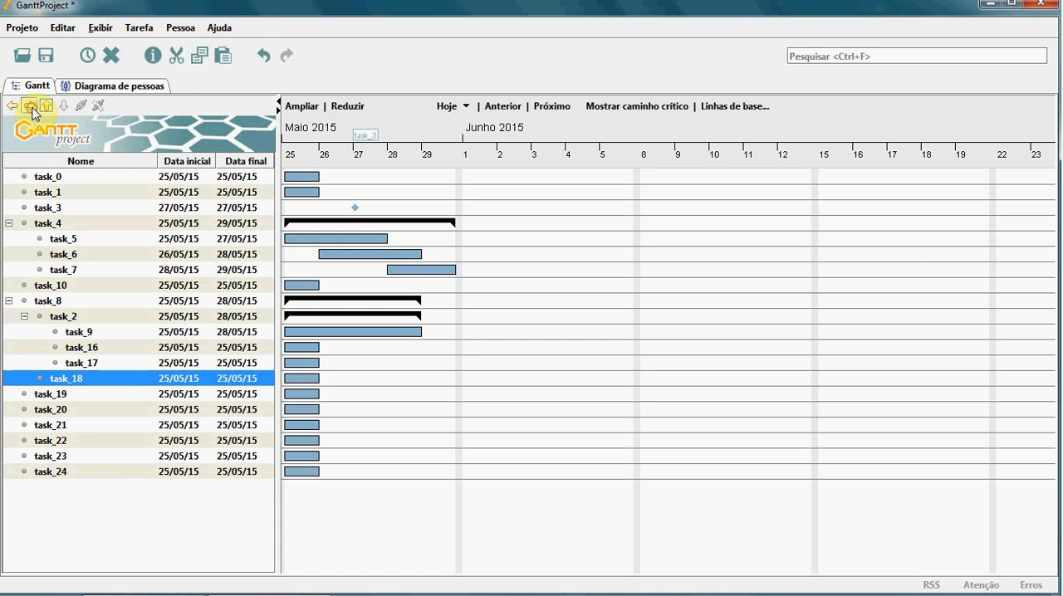
Step: Try to nest task_18 deeper, as a subtask of task_17
{"action": "left_click", "coordinate": [63, 393]}
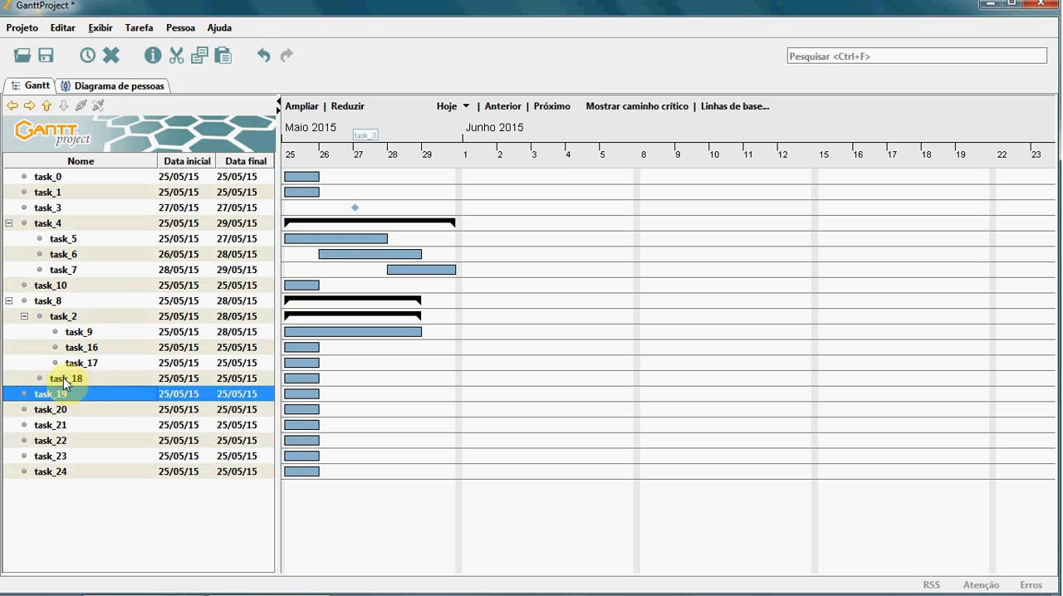
{"action": "key", "text": "Up"}
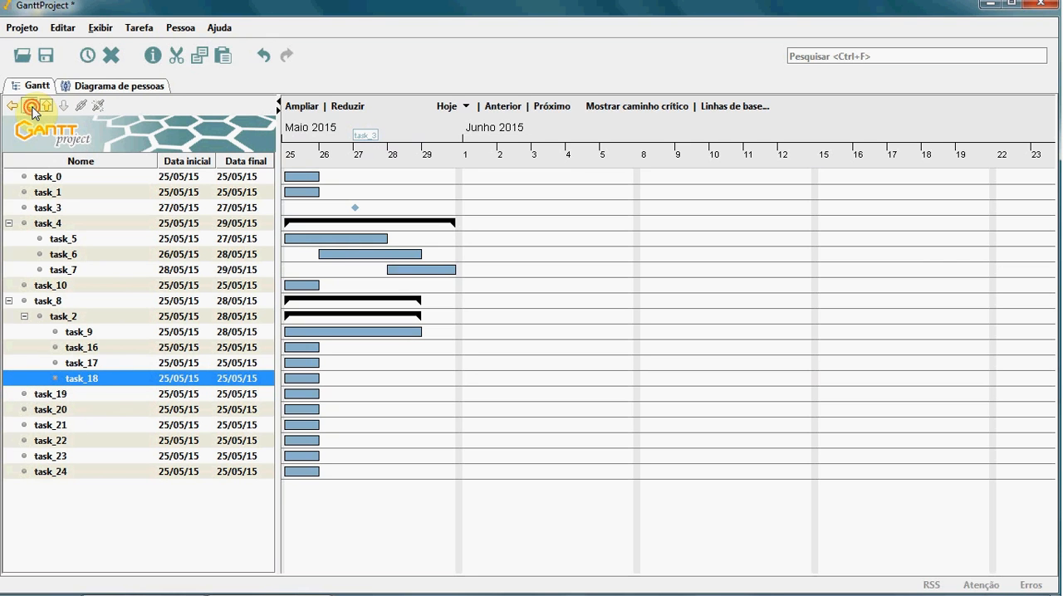
{"action": "left_click", "coordinate": [32, 110]}
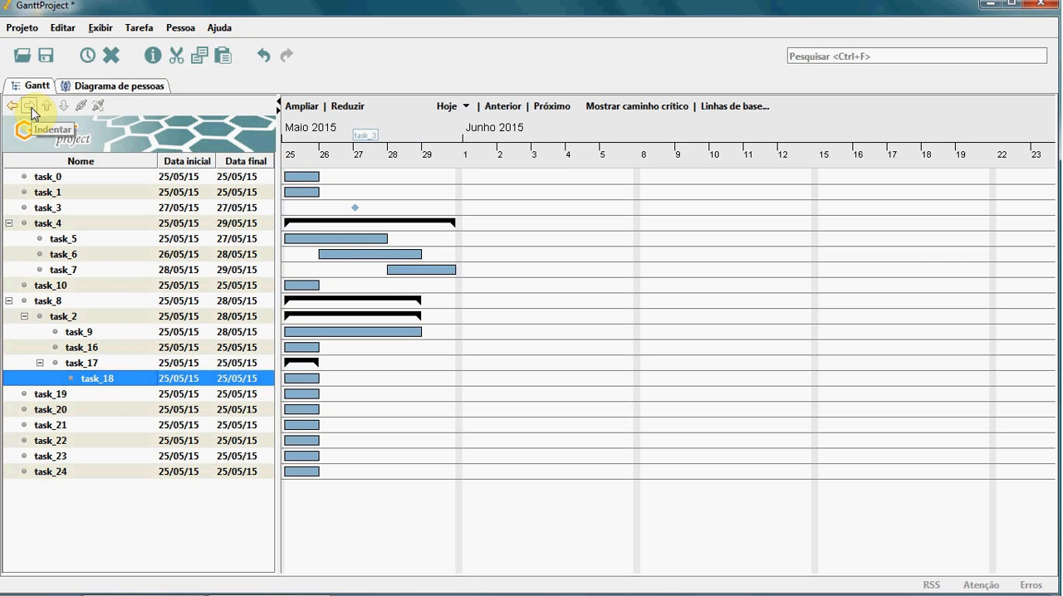
{"action": "key", "text": "ctrl+z"}
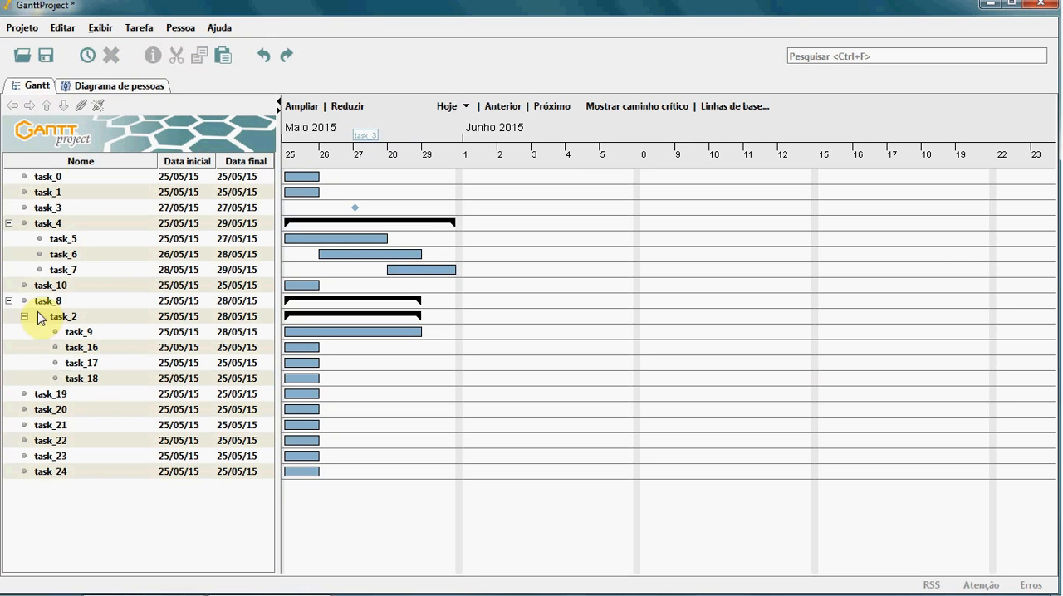
Step: Indent task_19, task_20 and task_21 as subtasks of task_18
{"action": "left_click", "coordinate": [45, 396]}
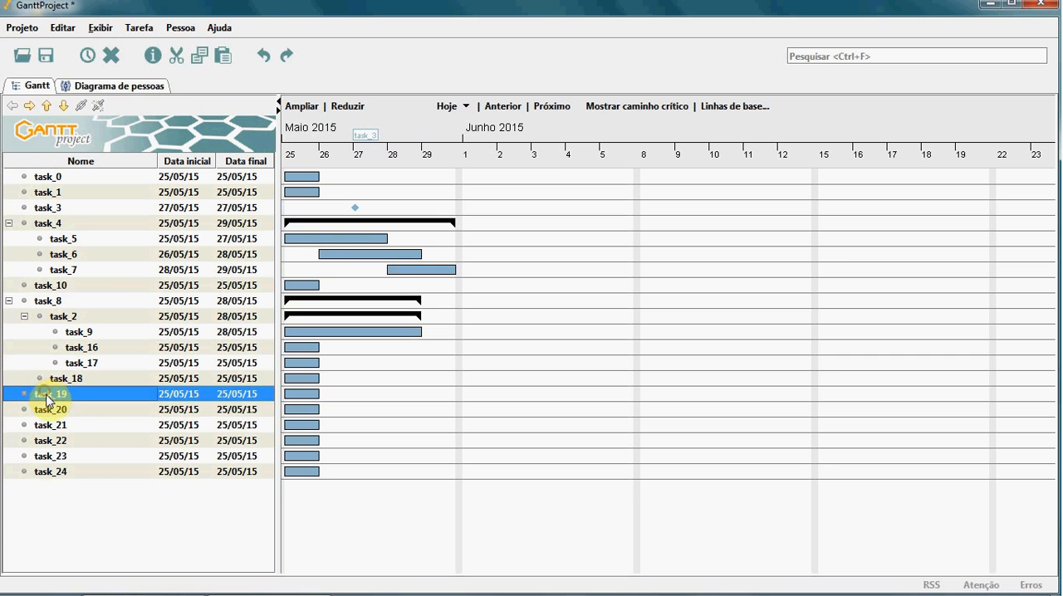
{"action": "left_click", "coordinate": [29, 107]}
{"action": "left_click", "coordinate": [48, 409]}
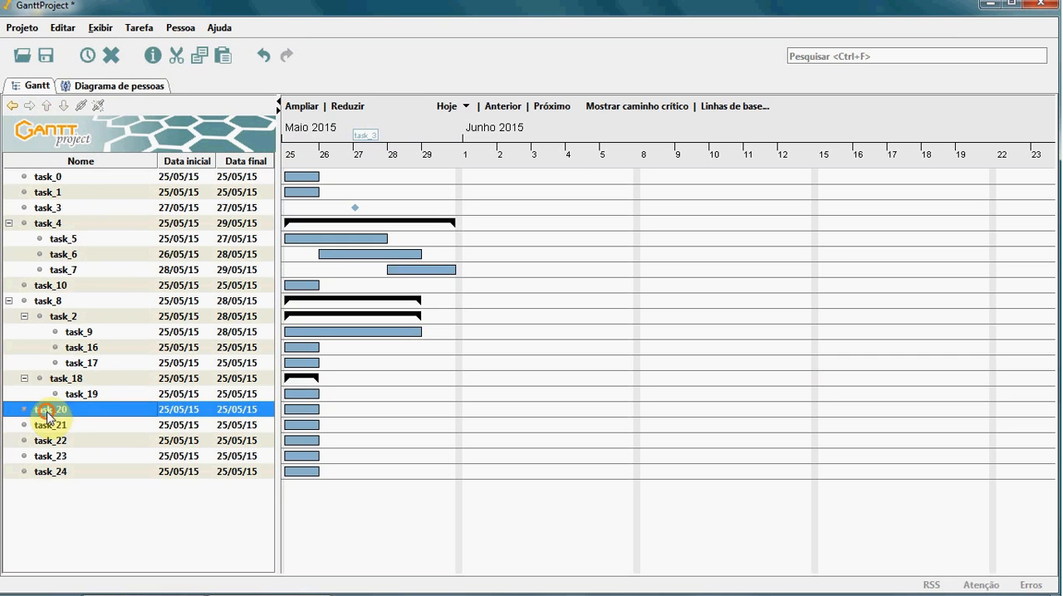
{"action": "left_click", "coordinate": [29, 107]}
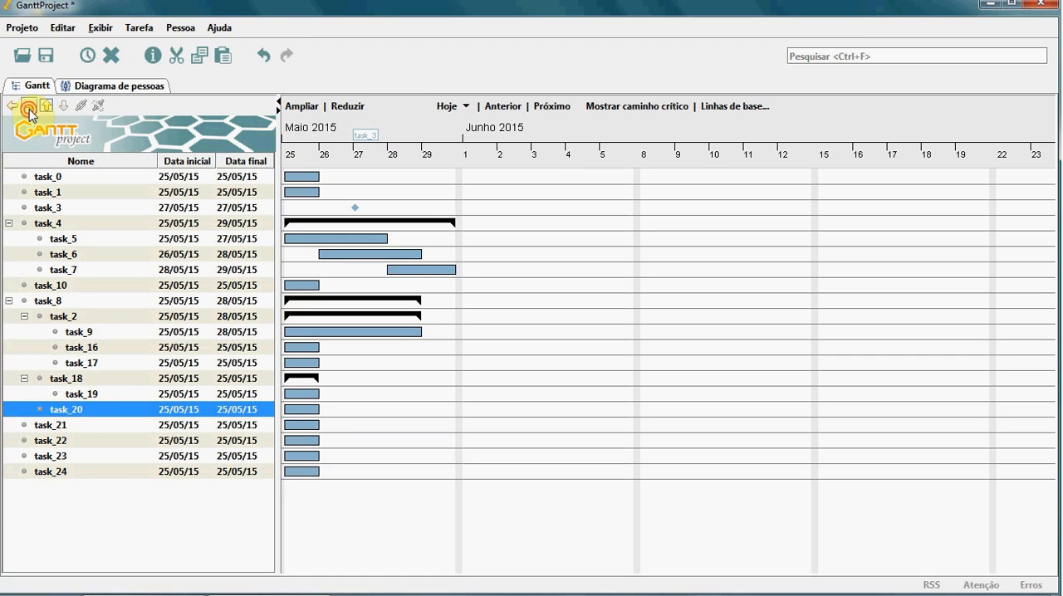
{"action": "left_click", "coordinate": [37, 425]}
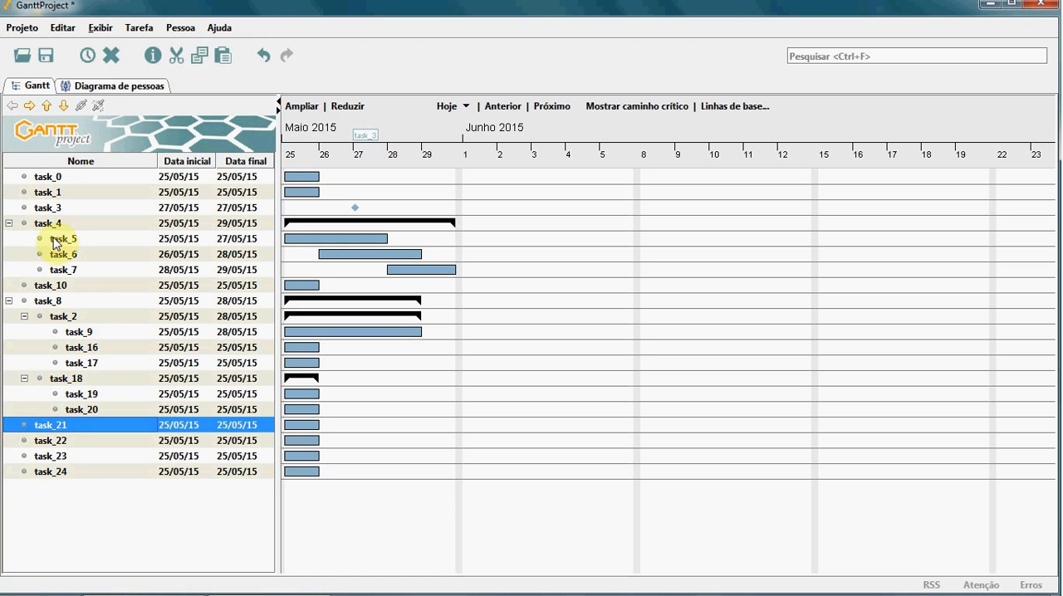
{"action": "left_click", "coordinate": [31, 108]}
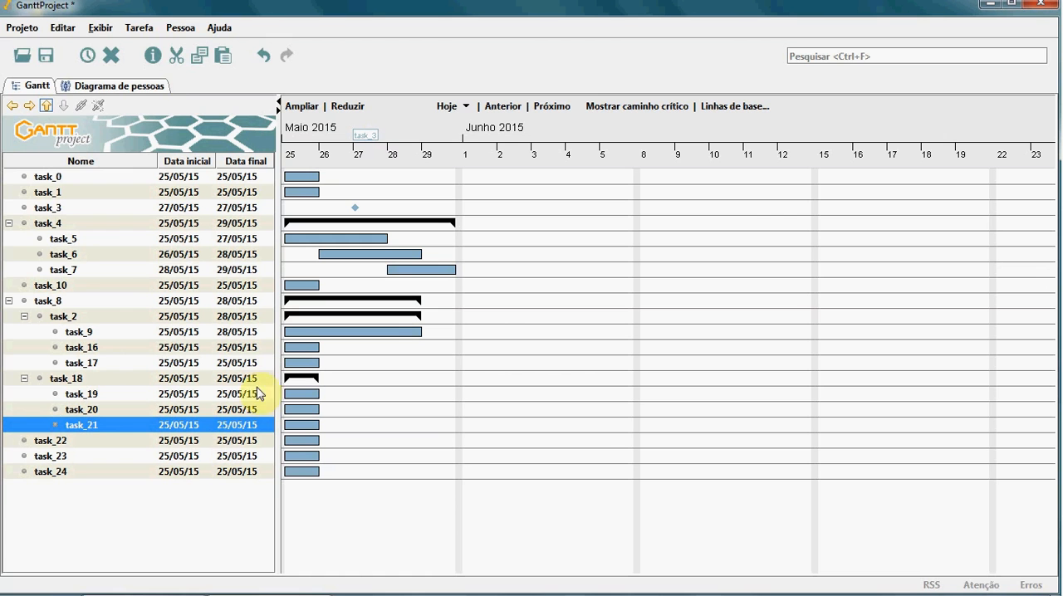
Step: Quit GanttProject without saving the current project and launch it again from the desktop
{"action": "left_click", "coordinate": [21, 29]}
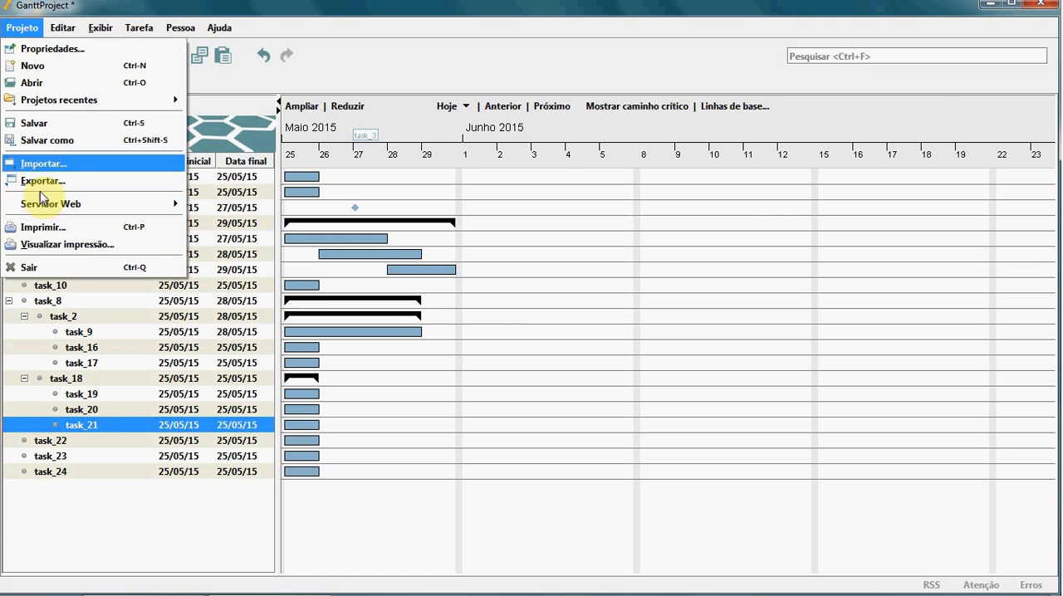
{"action": "left_click", "coordinate": [48, 268]}
{"action": "left_click", "coordinate": [526, 320]}
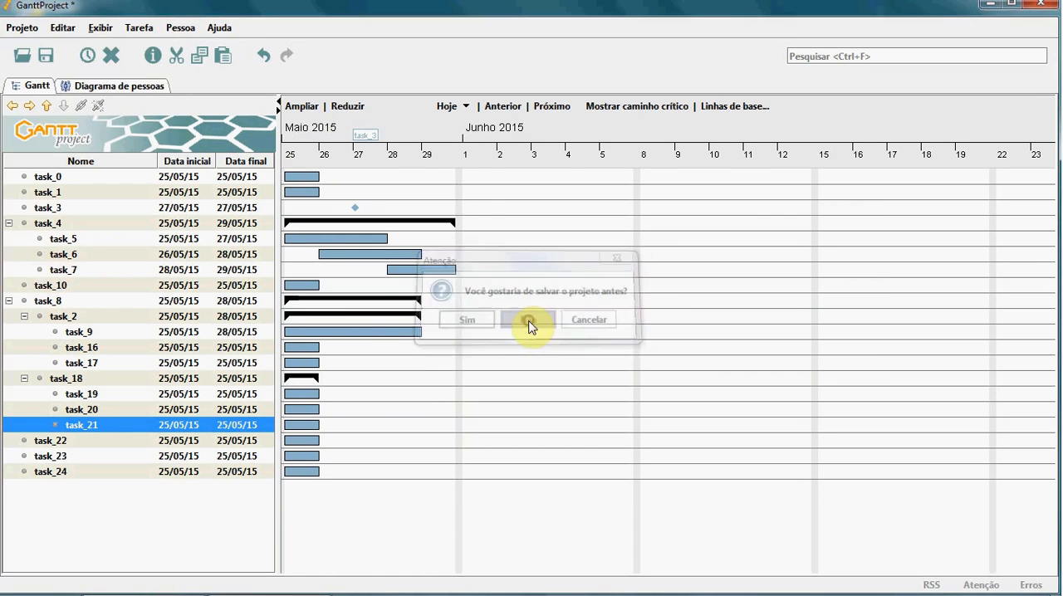
{"action": "double_click", "coordinate": [27, 33]}
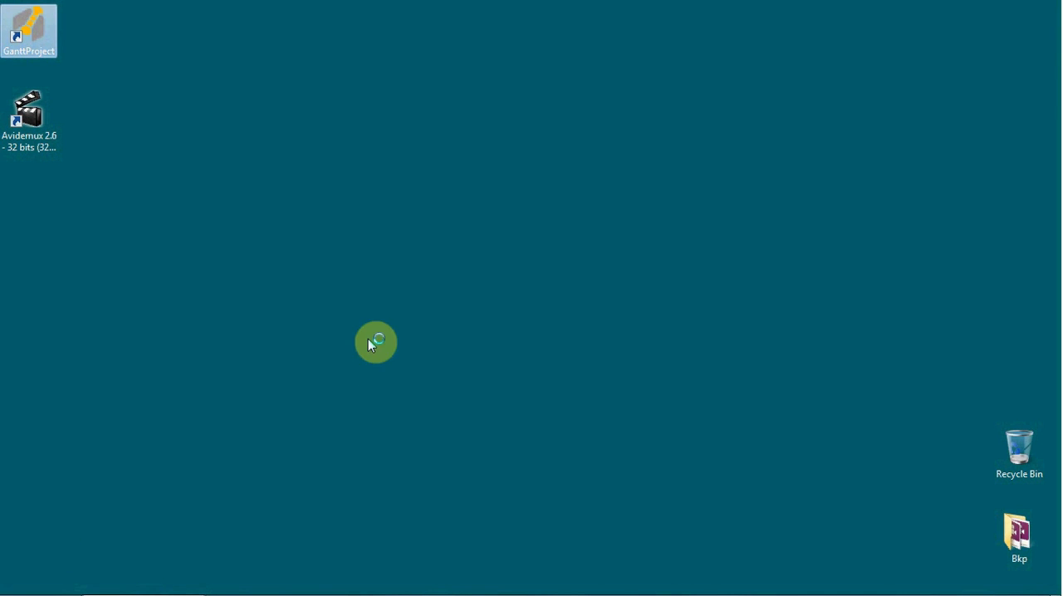
Step: Consult the XYZ 3000 breakdown in PowerPoint, then start a new GanttProject project named Projeto XYZ 3000 with the description "Projeto do produto XYZ 3000"
{"action": "mouse_move", "coordinate": [255, 584]}
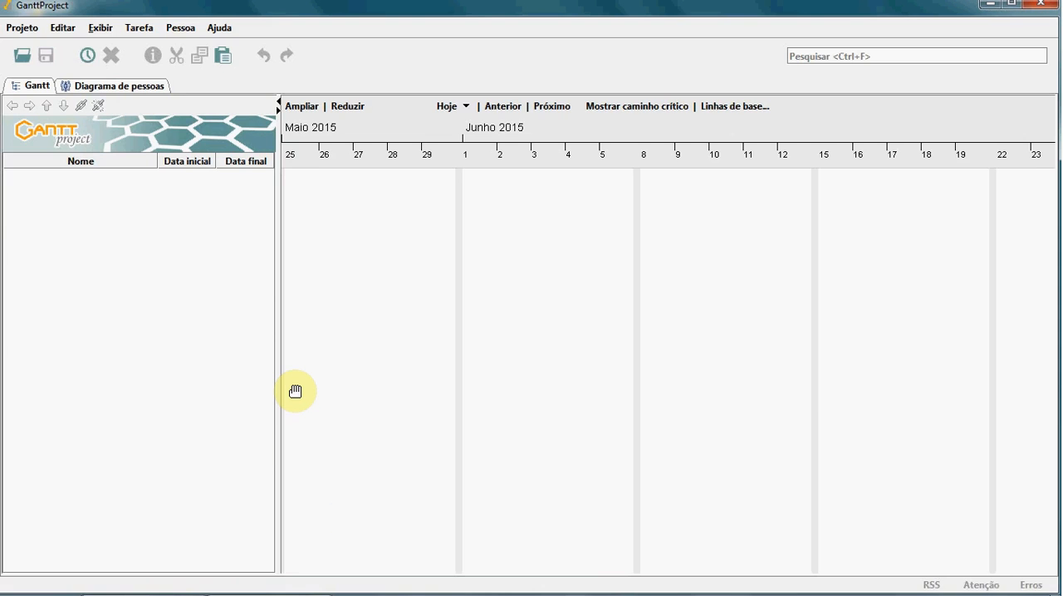
{"action": "key", "text": "alt+Tab"}
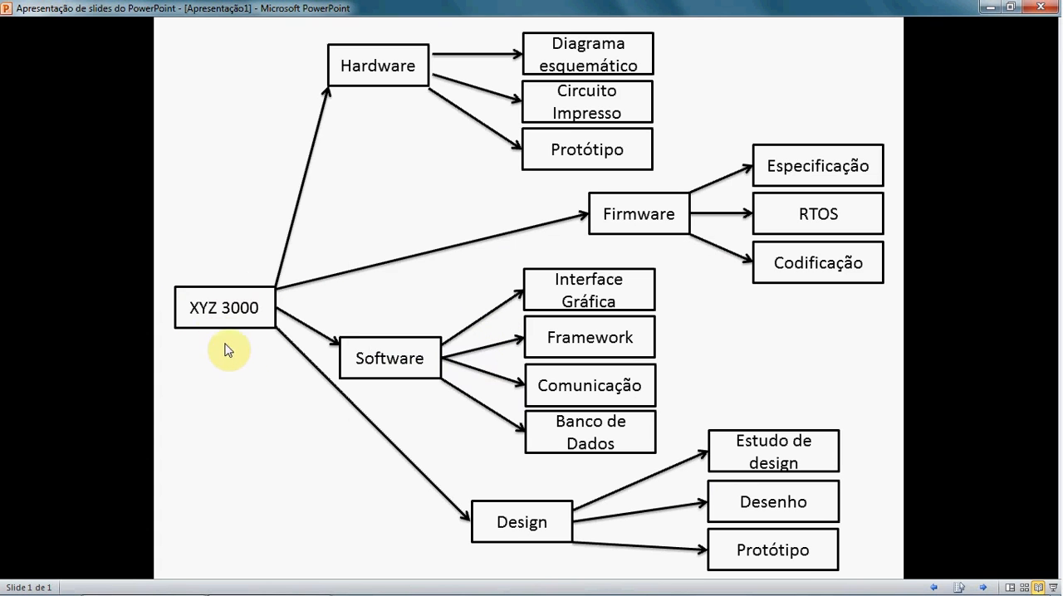
{"action": "left_click", "coordinate": [239, 586]}
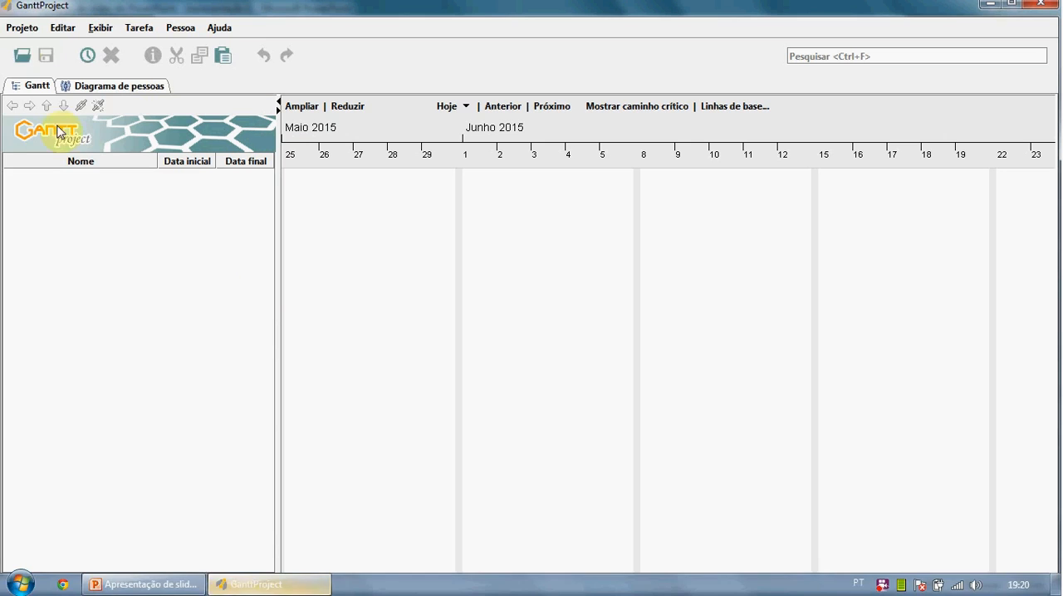
{"action": "left_click", "coordinate": [22, 27]}
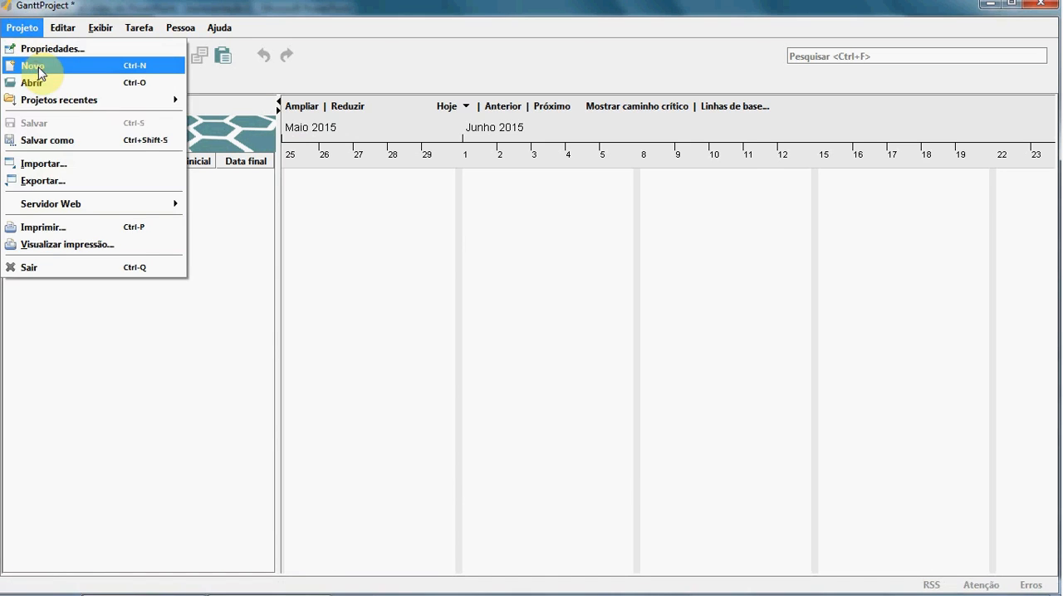
{"action": "left_click", "coordinate": [39, 70]}
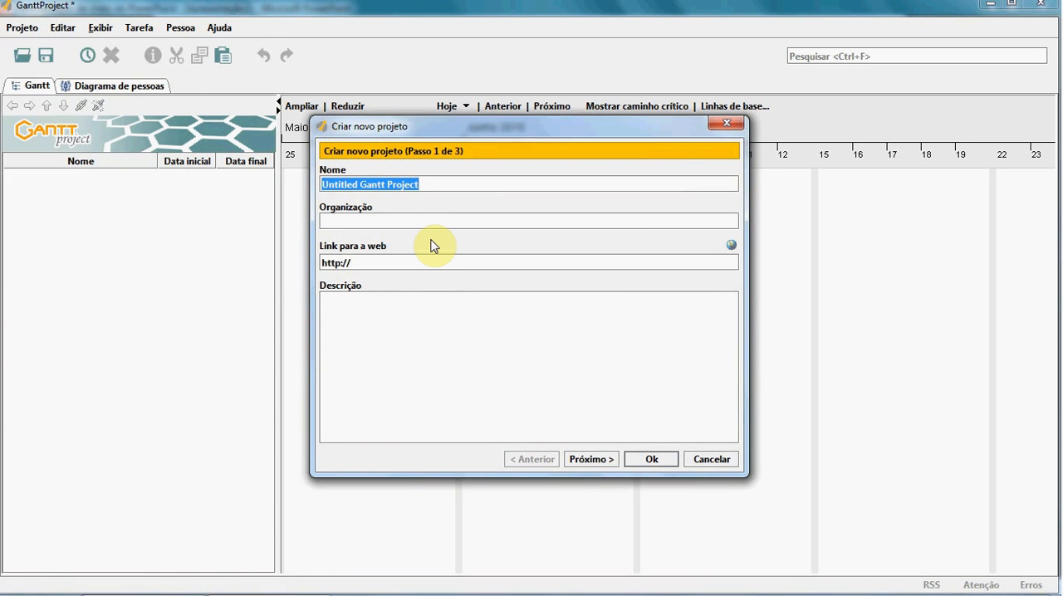
{"action": "type", "text": "XYZ 3000"}
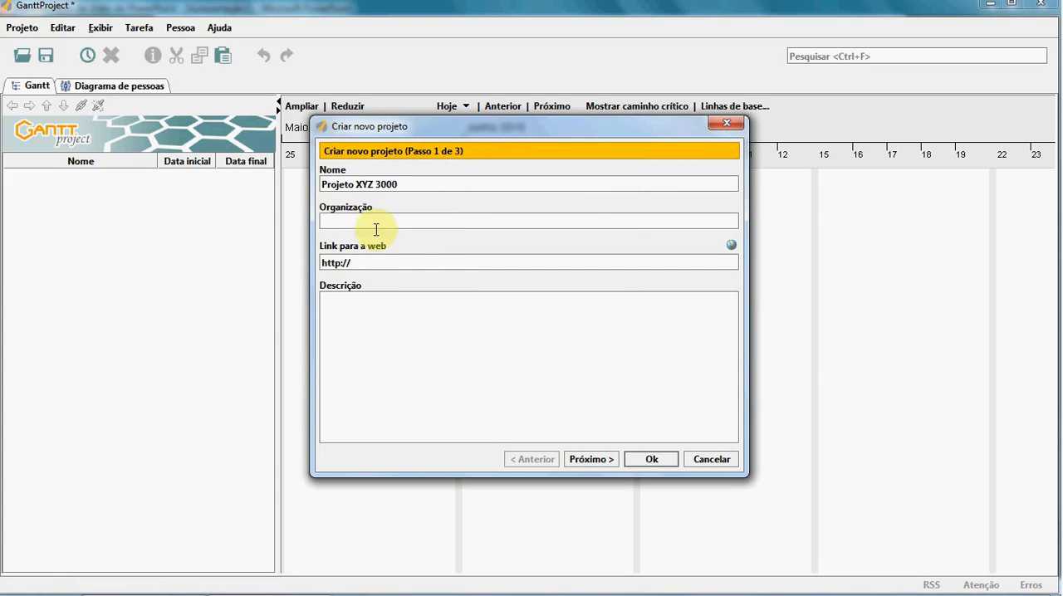
{"action": "left_click", "coordinate": [346, 301]}
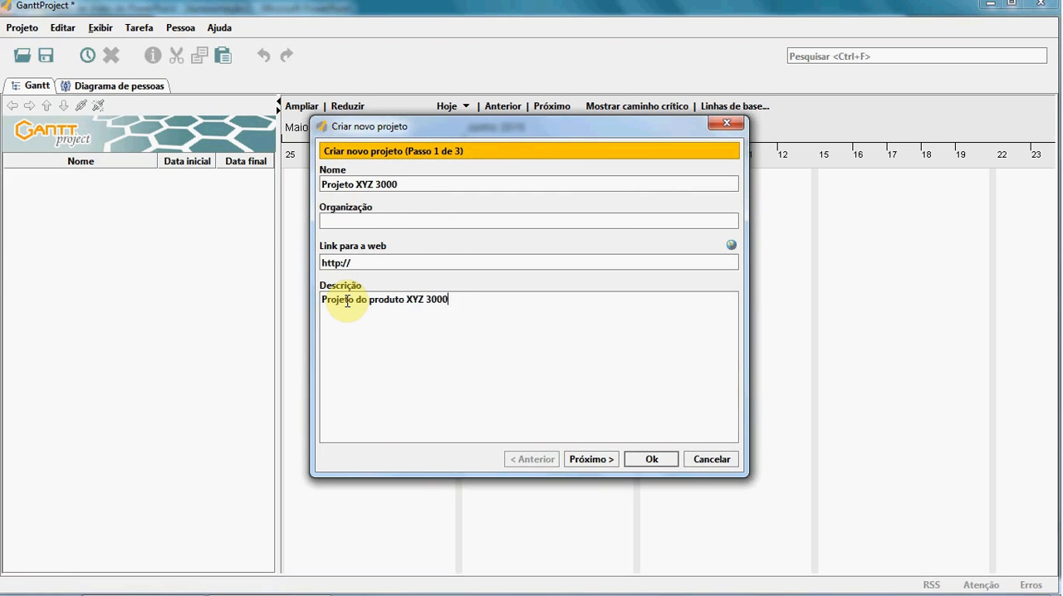
Step: Finish creating the project with the default function set, Saturday and Sunday as weekend days and no holiday calendar
{"action": "left_click", "coordinate": [584, 459]}
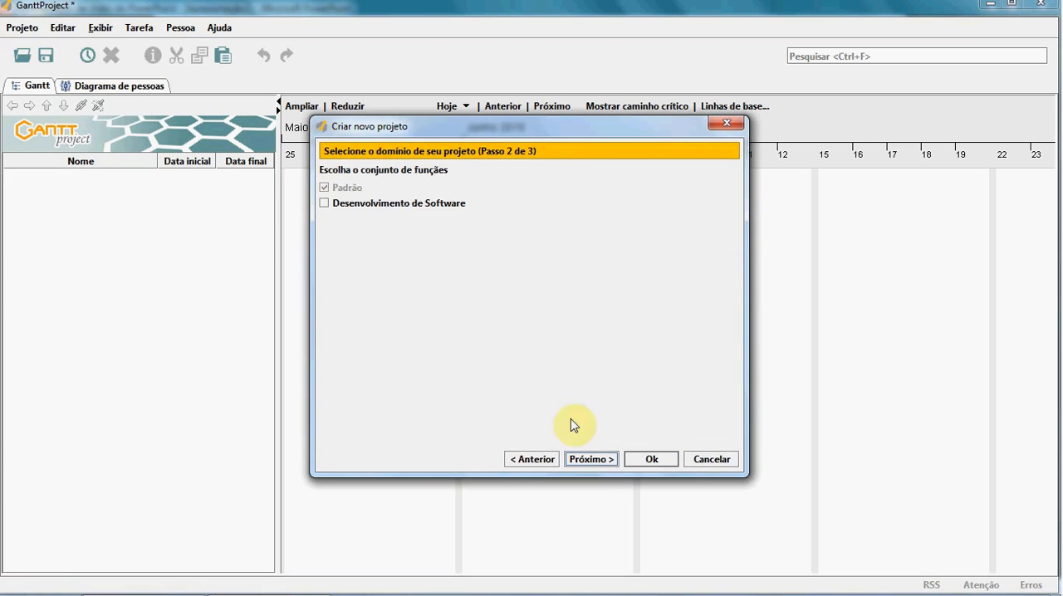
{"action": "left_click", "coordinate": [590, 460]}
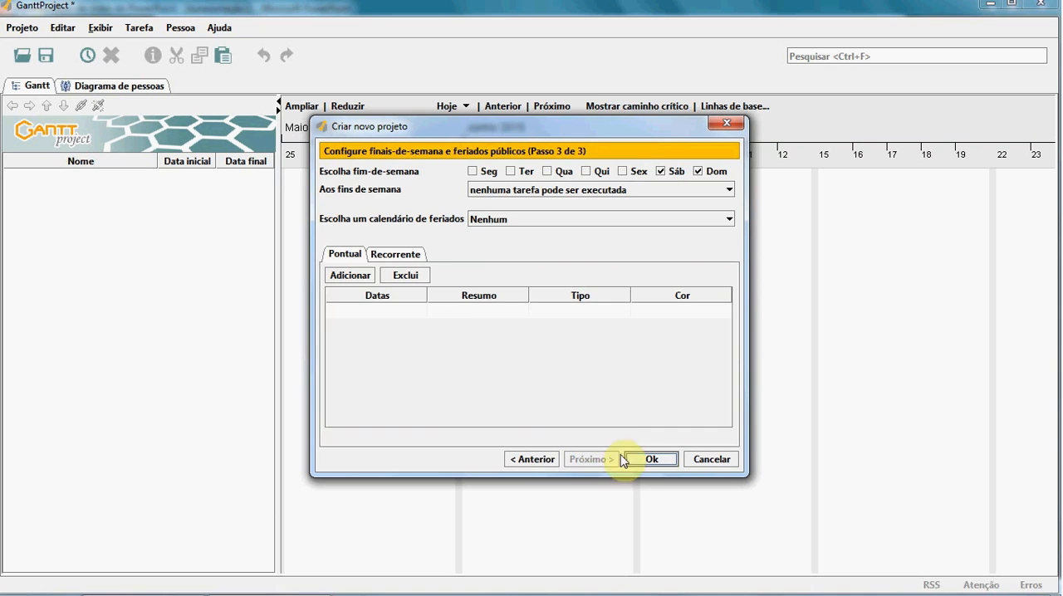
{"action": "left_click", "coordinate": [652, 460]}
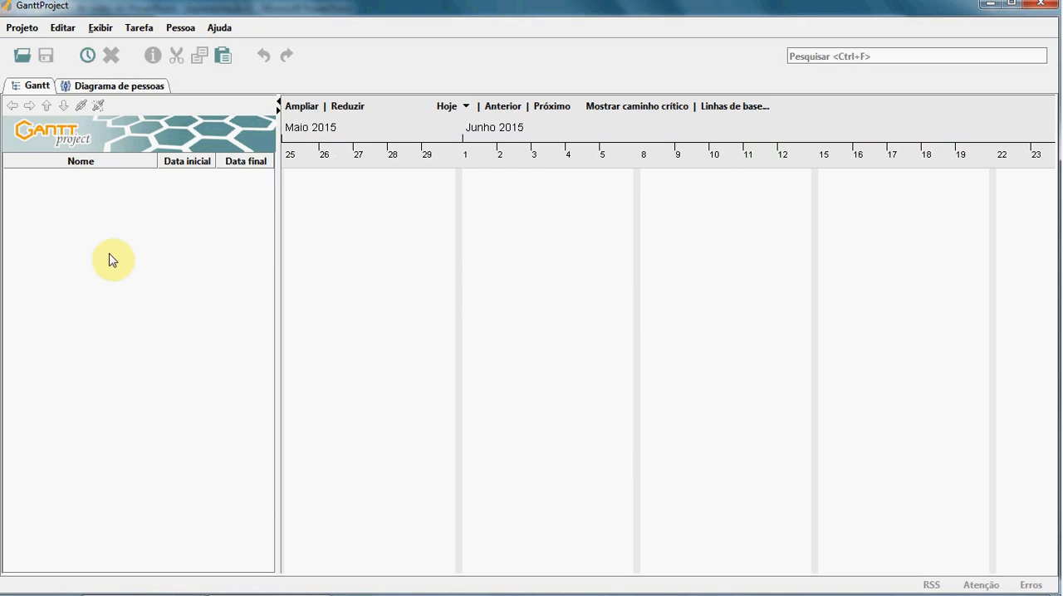
Step: Add a first task and name it Hardware, following the first branch of the PowerPoint breakdown
{"action": "left_click", "coordinate": [87, 57]}
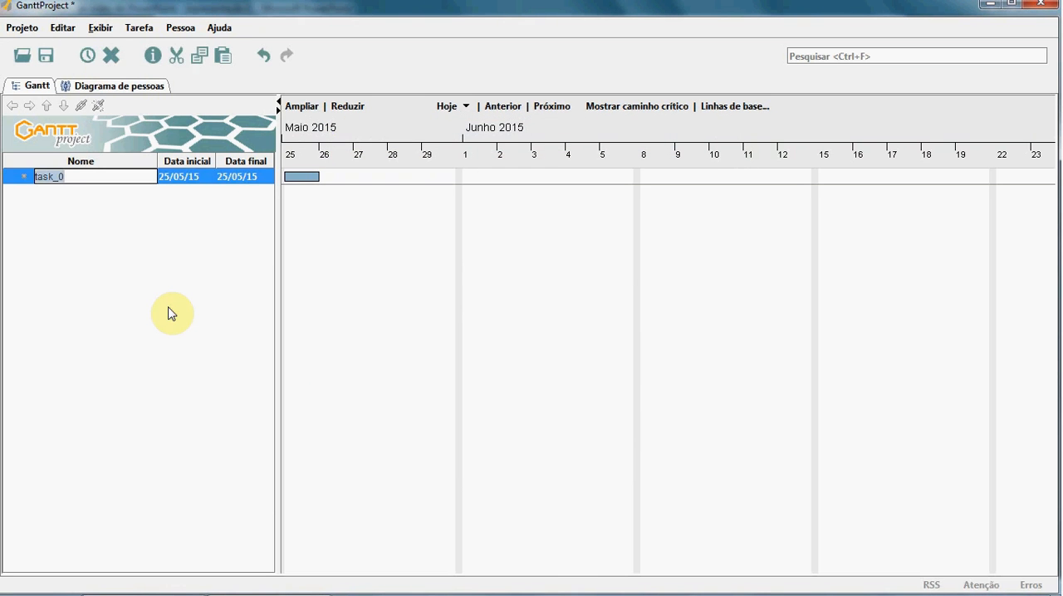
{"action": "key", "text": "alt+Tab"}
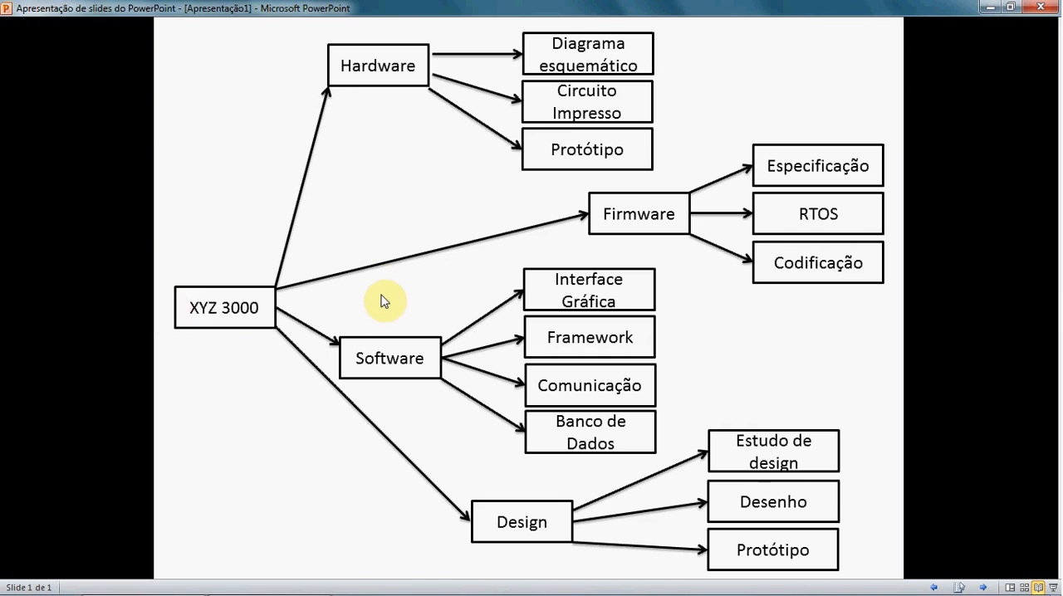
{"action": "key", "text": "alt+Tab"}
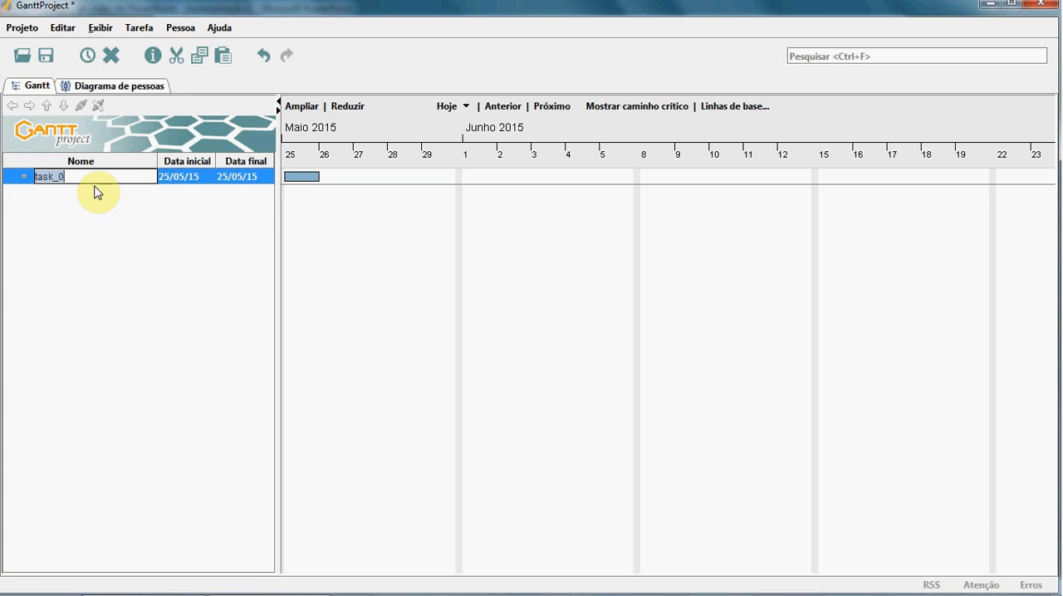
{"action": "type", "text": "Hardware"}
{"action": "left_click", "coordinate": [78, 239]}
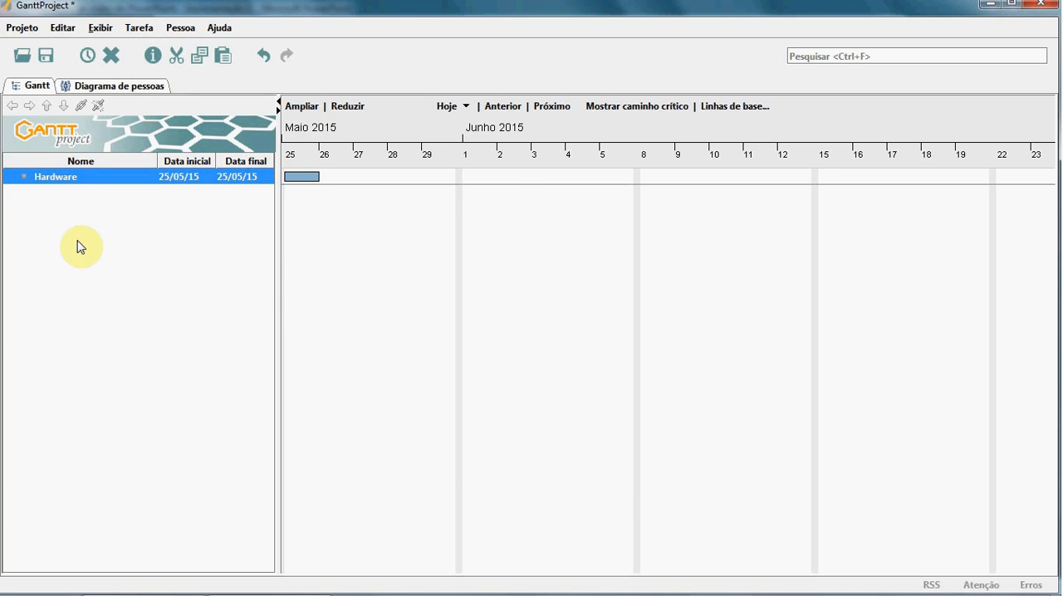
Step: Check the items under Hardware on the PowerPoint slide and add three new tasks below Hardware in GanttProject
{"action": "key", "text": "alt+Tab"}
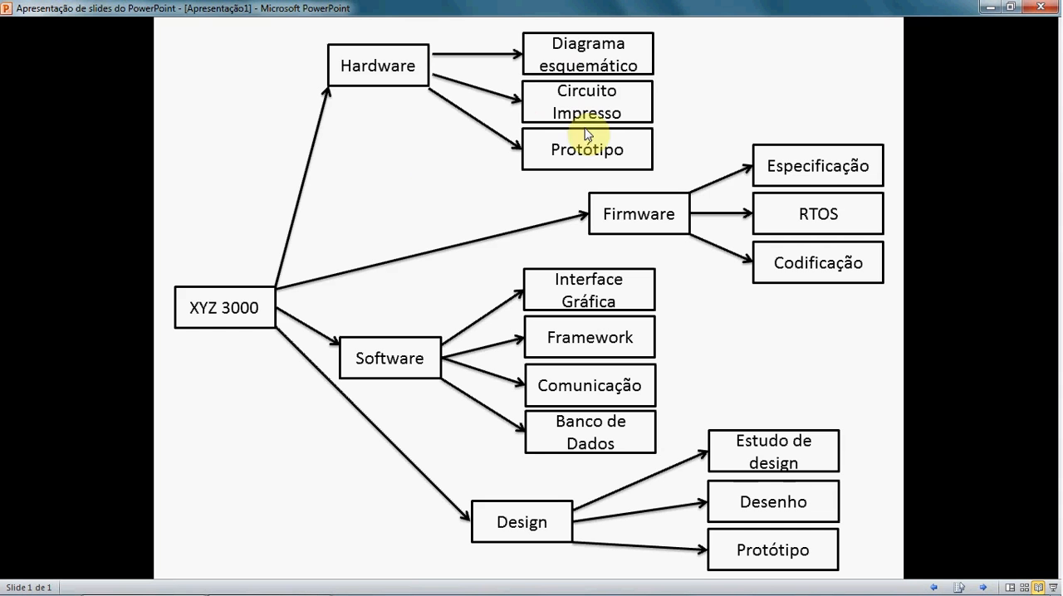
{"action": "key", "text": "alt+Tab"}
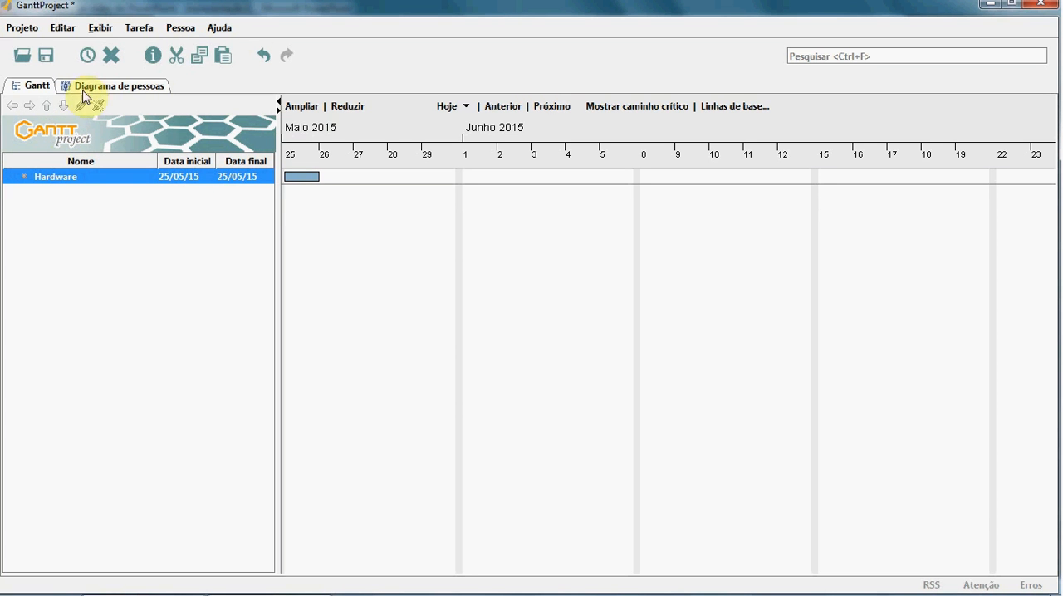
{"action": "left_click", "coordinate": [88, 54]}
{"action": "left_click", "coordinate": [87, 55]}
{"action": "left_click", "coordinate": [87, 55]}
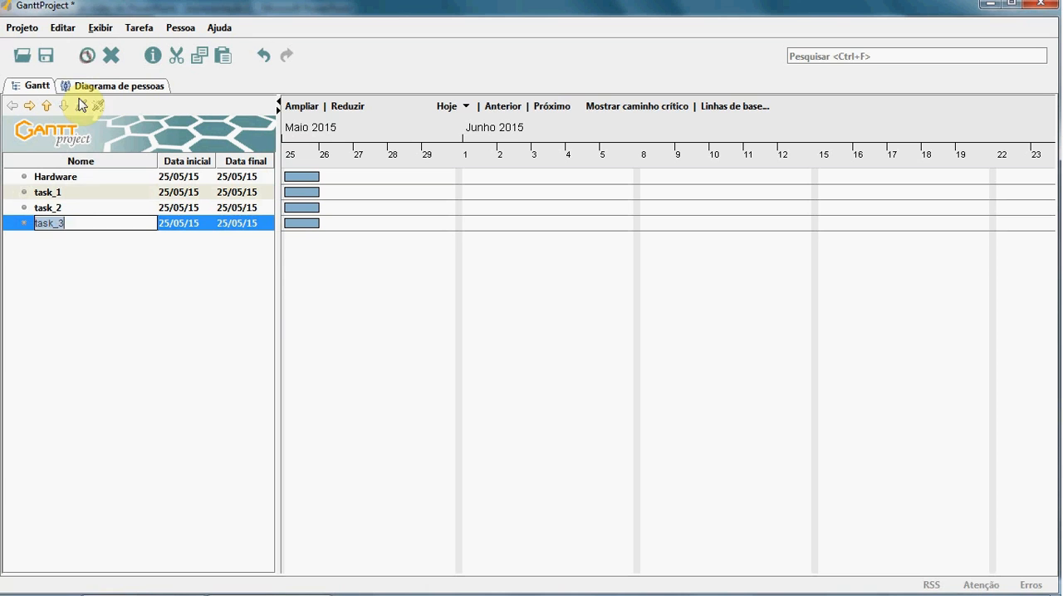
Step: Rename task_1 as Diagrama esquemático, taking the name from the PowerPoint slide
{"action": "left_click", "coordinate": [72, 194]}
{"action": "left_click", "coordinate": [60, 196]}
{"action": "key", "text": "alt+Tab"}
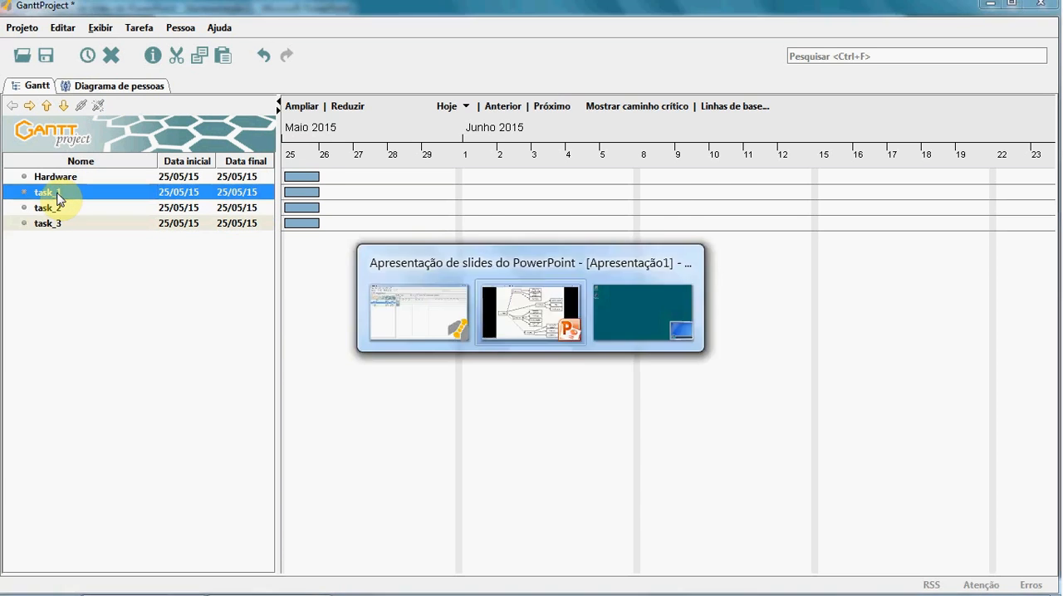
{"action": "key", "text": "alt+Tab"}
{"action": "double_click", "coordinate": [56, 193]}
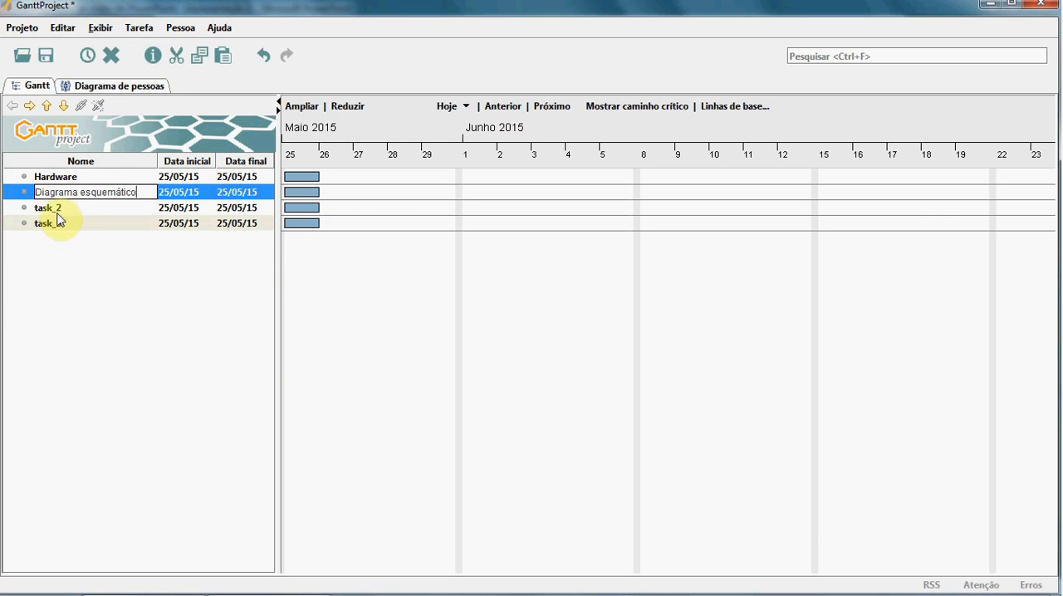
Step: Rename task_2 as Circuito Impresso, taking the name from the PowerPoint slide
{"action": "left_click", "coordinate": [51, 212]}
{"action": "left_click", "coordinate": [50, 213]}
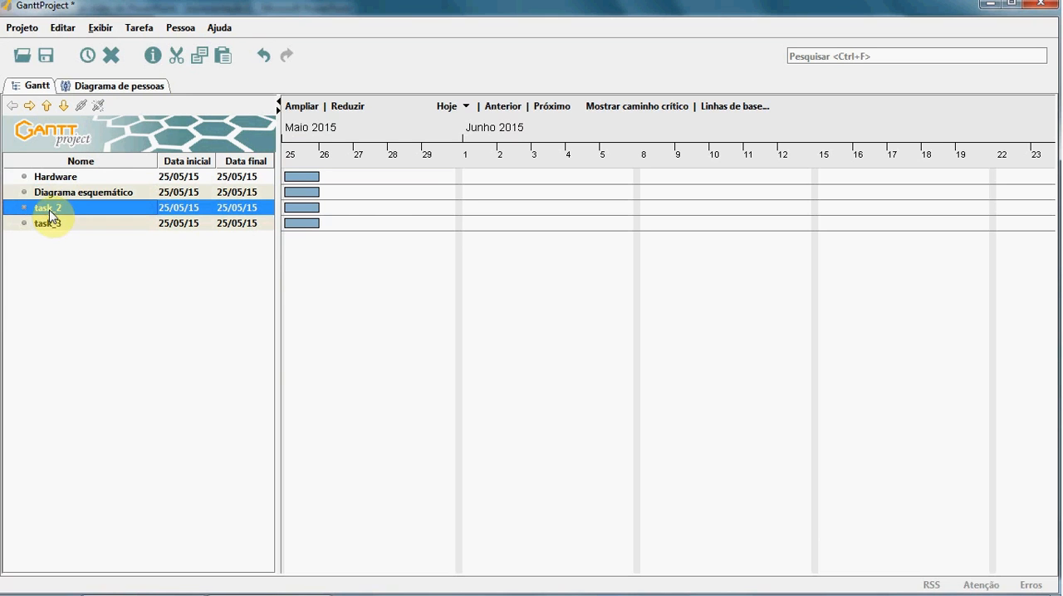
{"action": "double_click", "coordinate": [50, 212]}
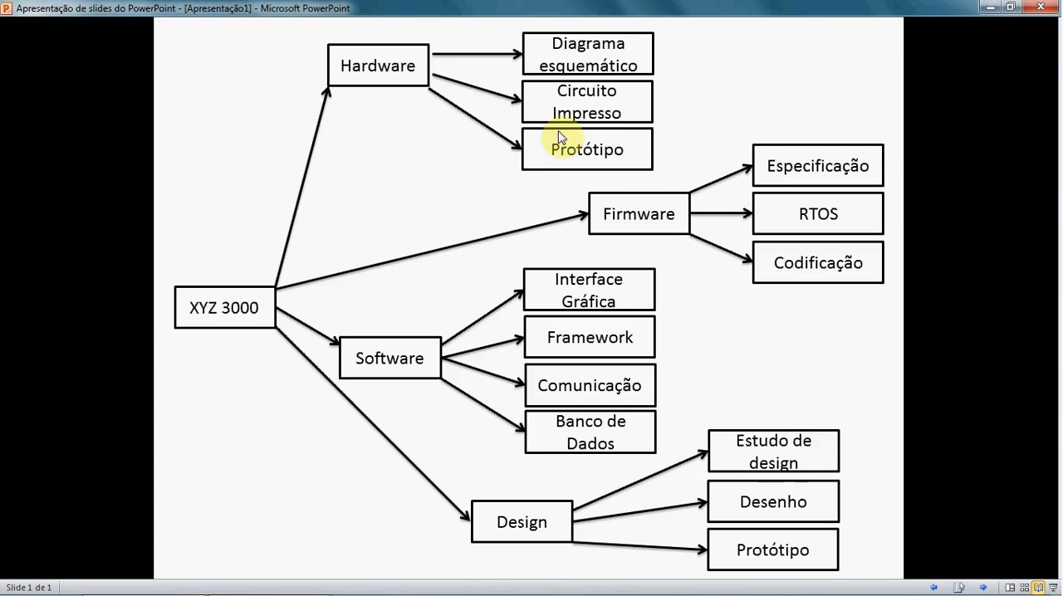
{"action": "key", "text": "alt+Tab"}
{"action": "type", "text": "Ci"}
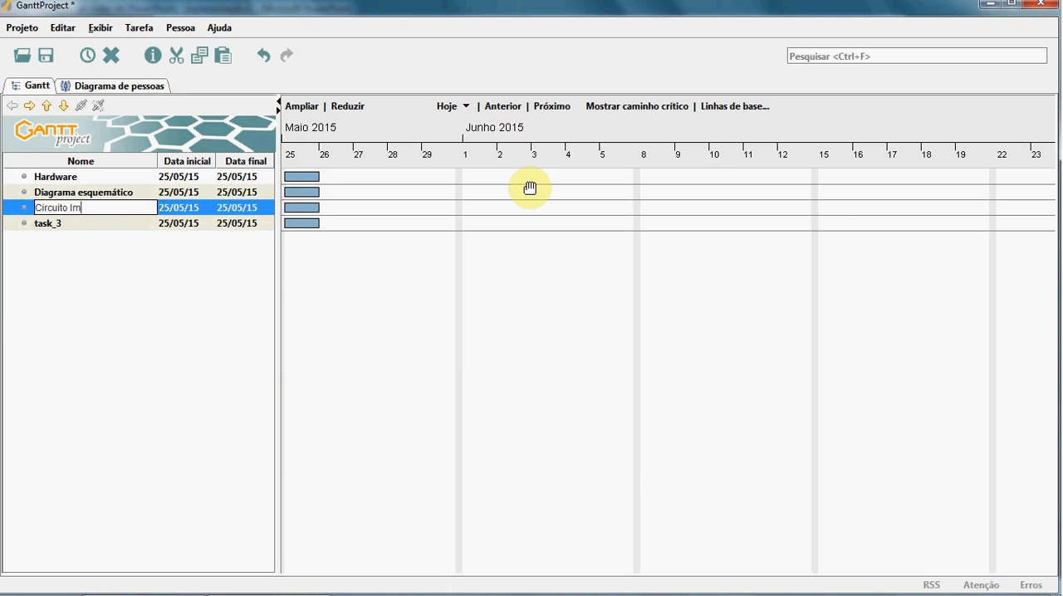
{"action": "key", "text": "Return"}
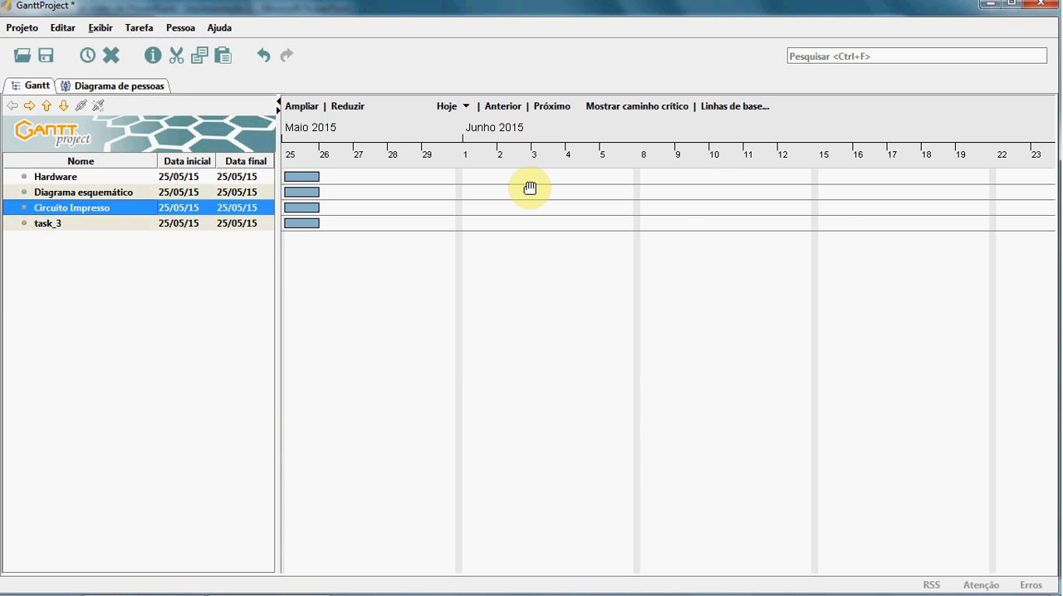
Step: Rename task_3 as Protótipo, taking the name from the PowerPoint slide
{"action": "key", "text": "alt+Tab"}
{"action": "key", "text": "alt+Tab"}
{"action": "left_click", "coordinate": [47, 228]}
{"action": "left_click", "coordinate": [47, 226]}
{"action": "type", "text": "Protótipo"}
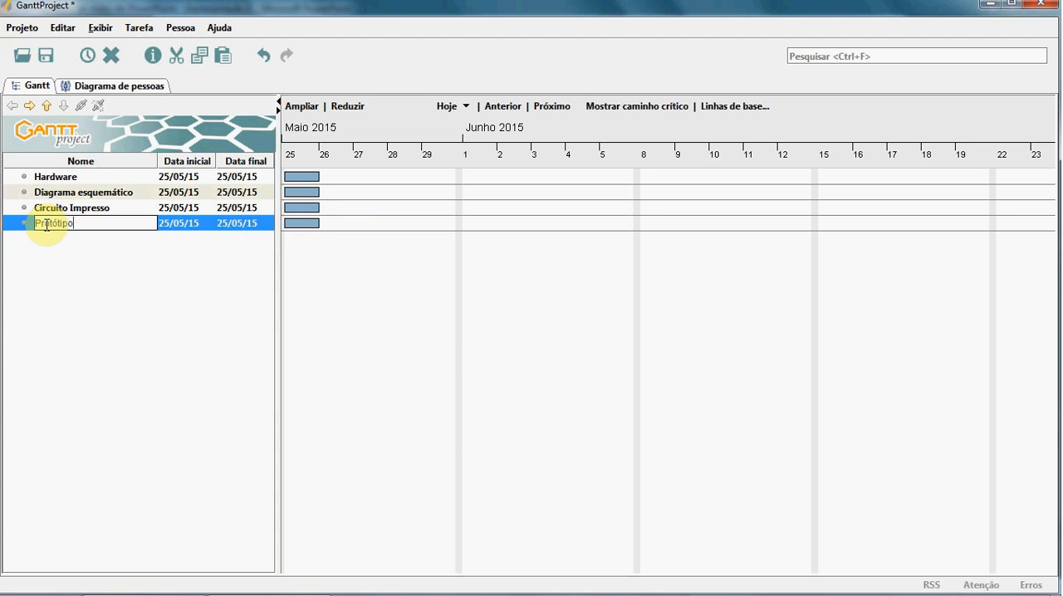
{"action": "key", "text": "Return"}
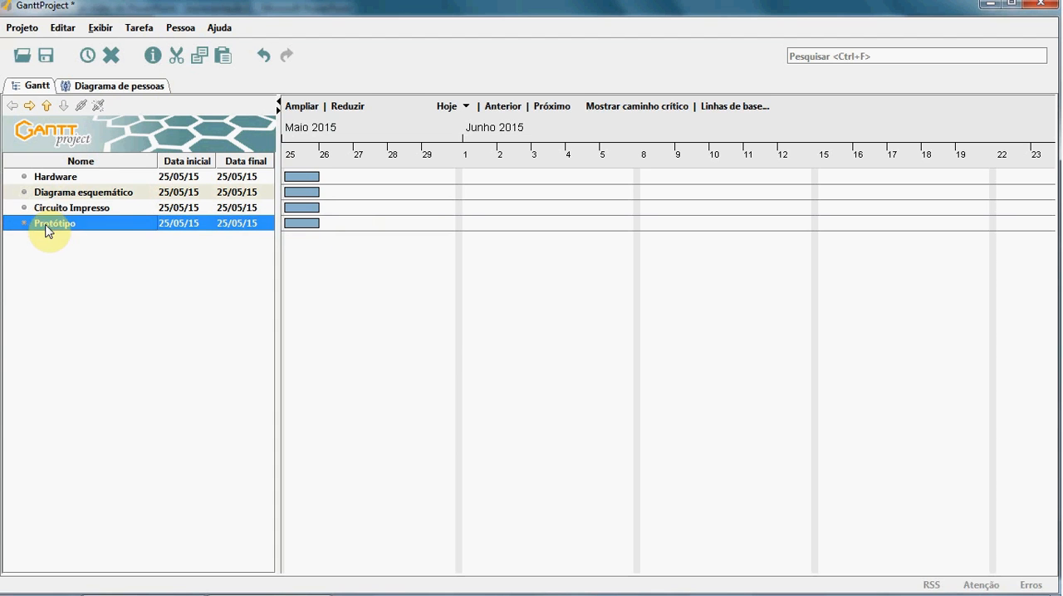
Step: Nest Diagrama esquemático, Circuito Impresso and Protótipo as sibling subtasks one level under Hardware
{"action": "left_click", "coordinate": [85, 196]}
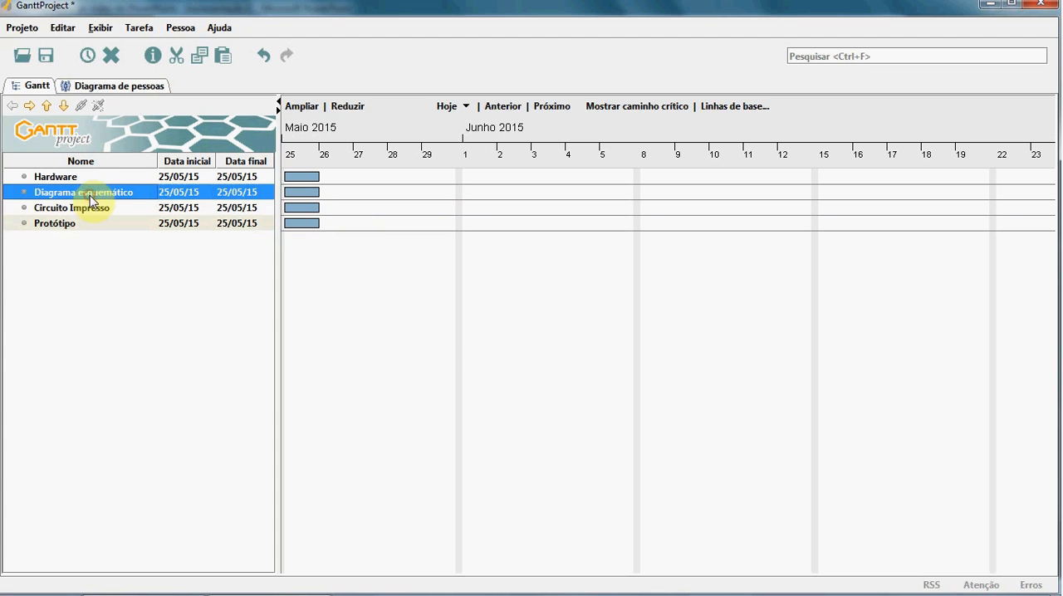
{"action": "left_click", "coordinate": [29, 106]}
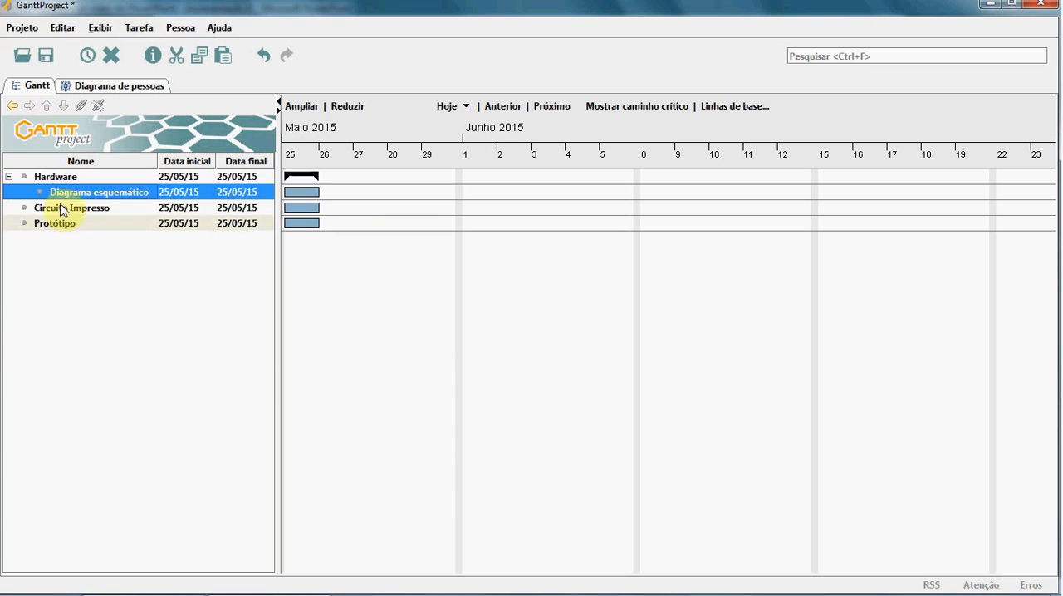
{"action": "left_click", "coordinate": [59, 207]}
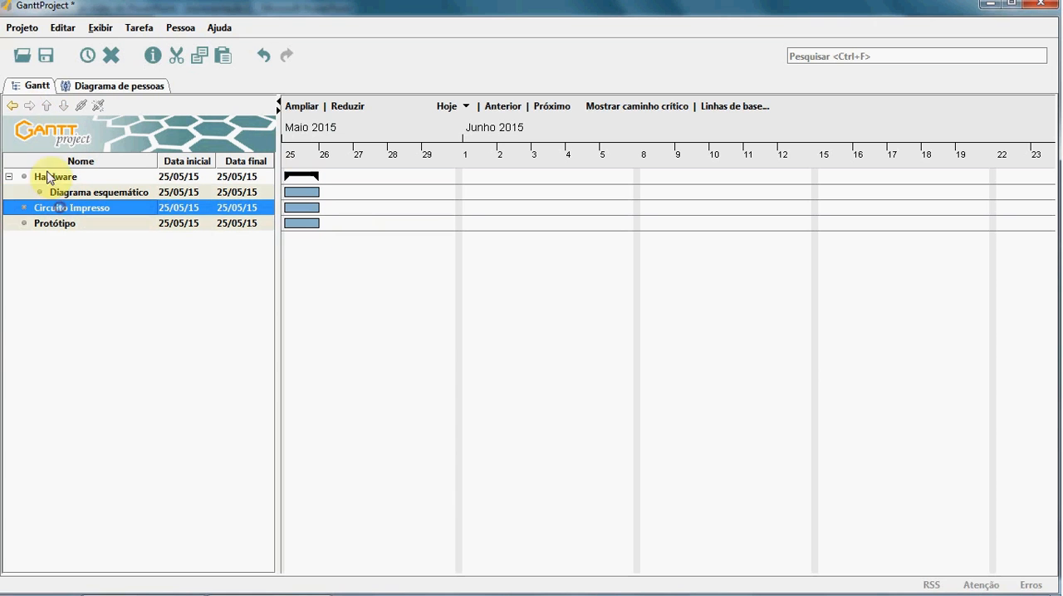
{"action": "left_click", "coordinate": [52, 223]}
{"action": "left_click", "coordinate": [30, 105]}
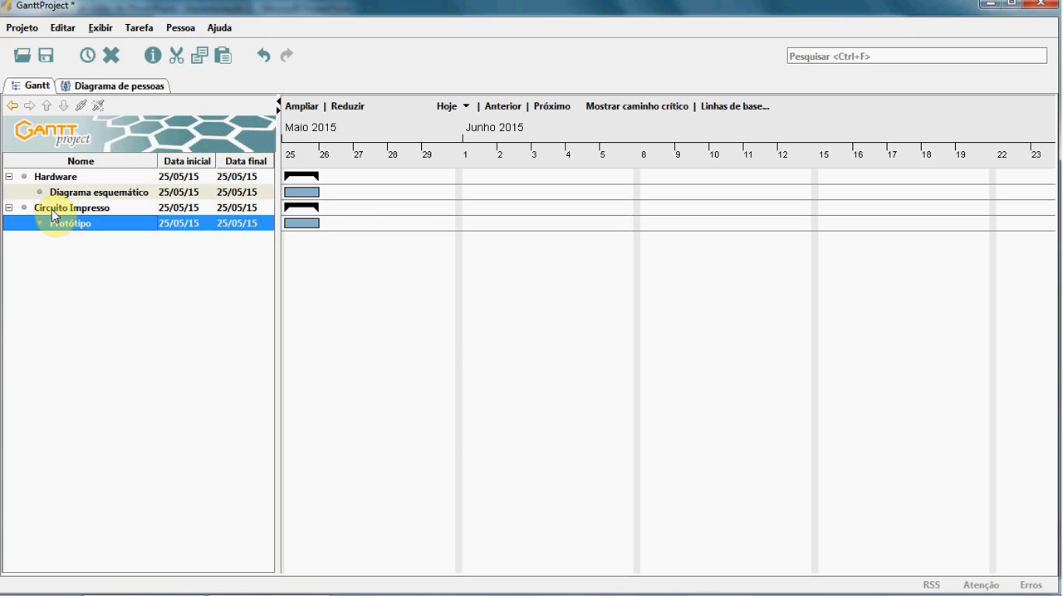
{"action": "left_click", "coordinate": [52, 210]}
{"action": "left_click", "coordinate": [29, 106]}
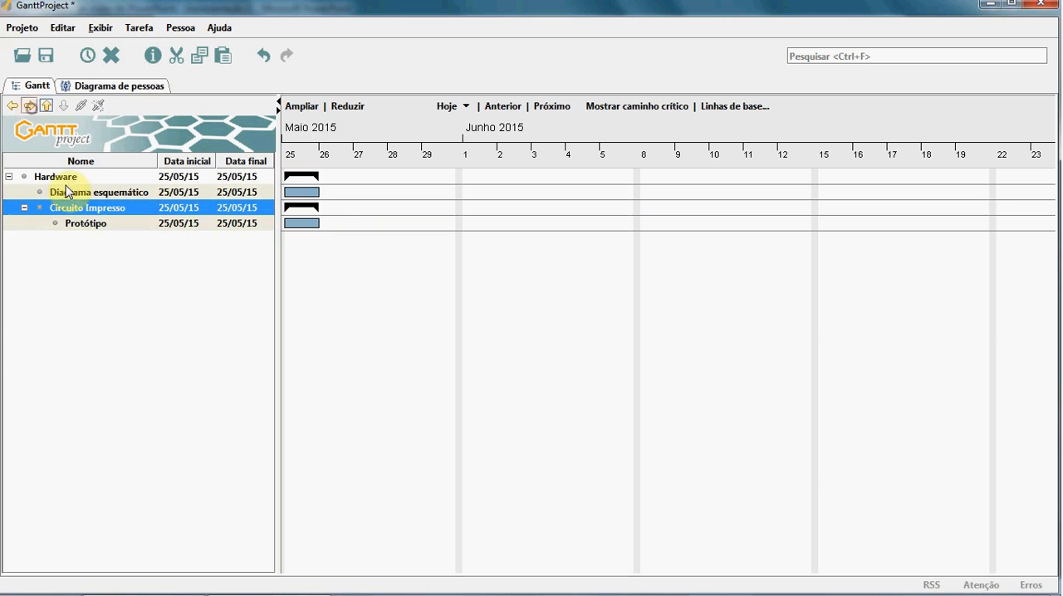
{"action": "left_click", "coordinate": [75, 224]}
{"action": "left_click", "coordinate": [11, 106]}
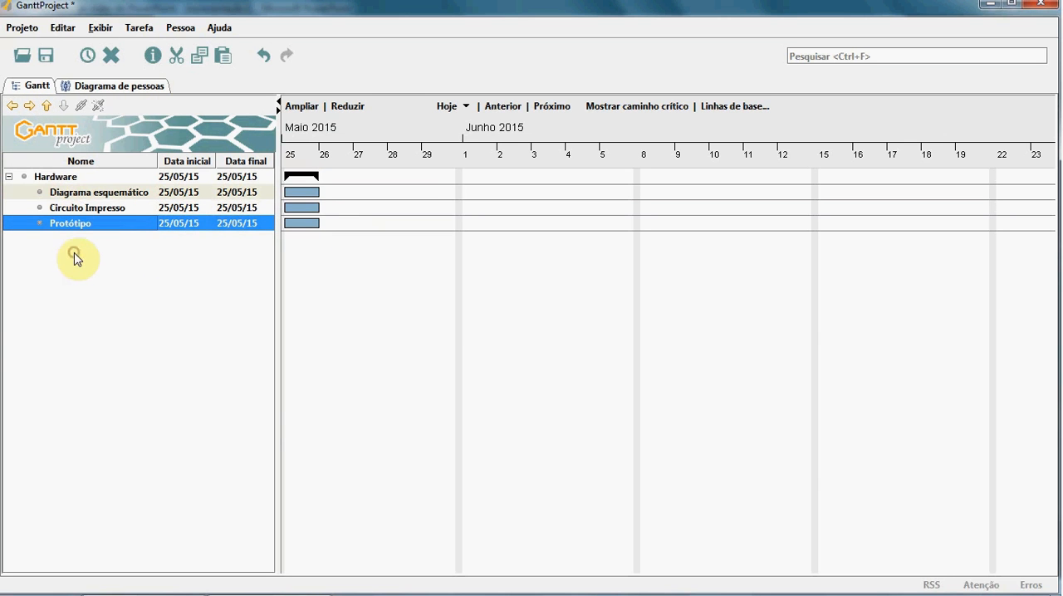
Step: Add a task after Protótipo, raise it to the top level and name it Firmware as on the PowerPoint slide
{"action": "left_click", "coordinate": [87, 55]}
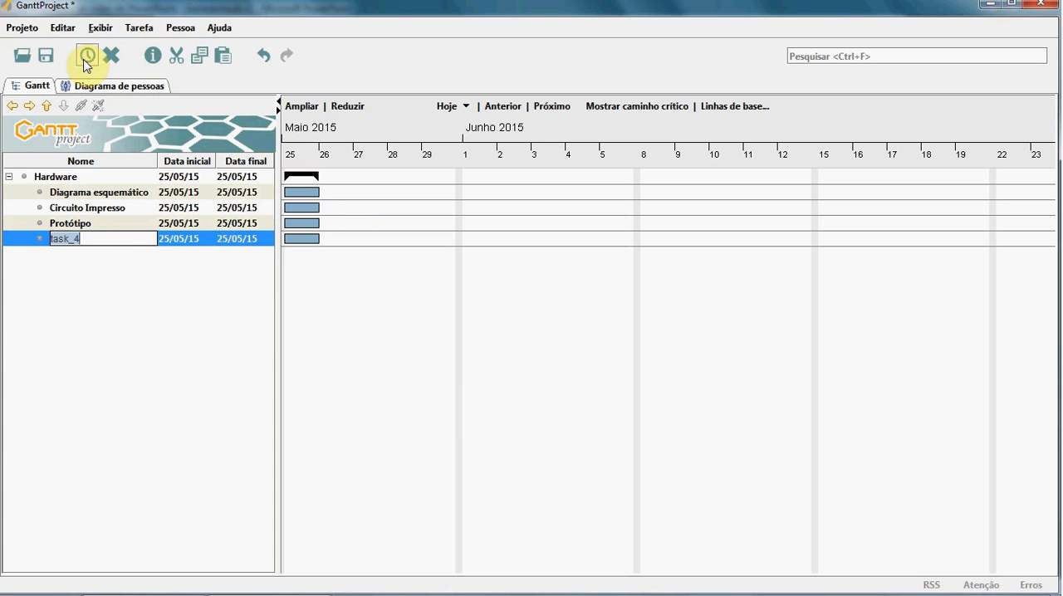
{"action": "left_click", "coordinate": [13, 107]}
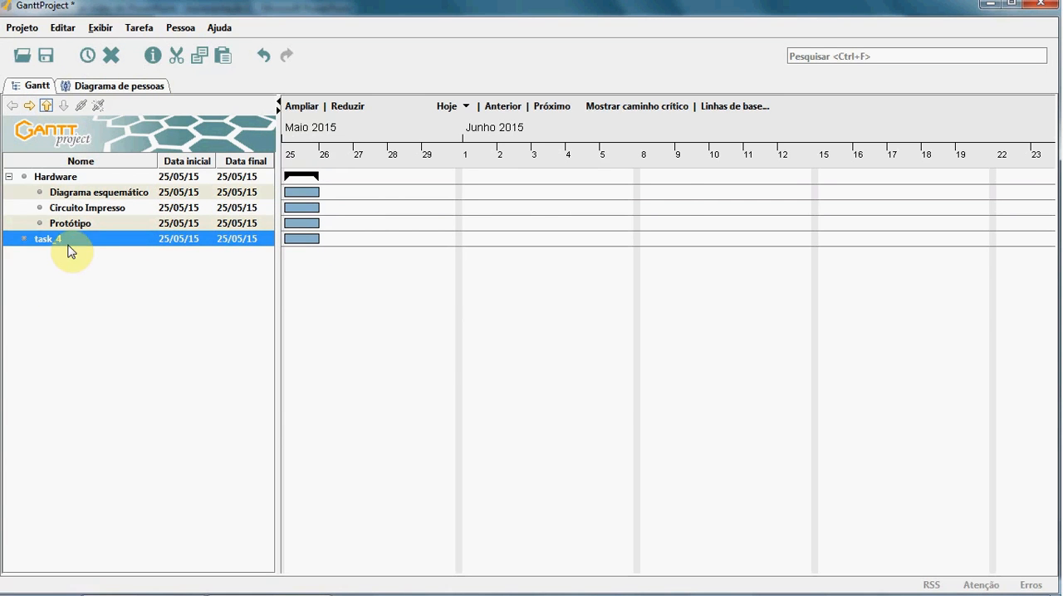
{"action": "key", "text": "alt+Tab"}
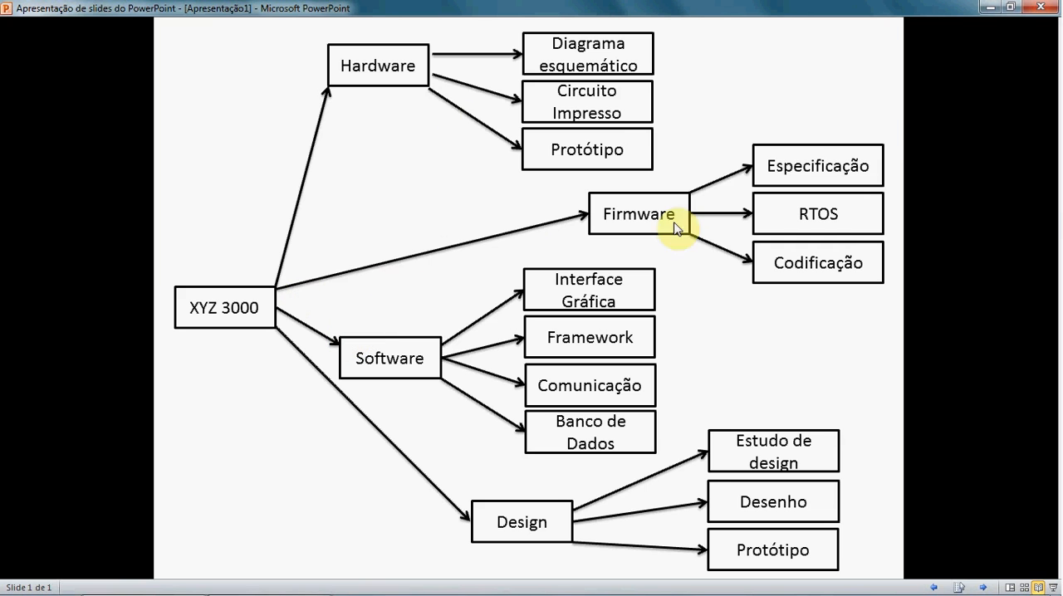
{"action": "key", "text": "alt+Tab"}
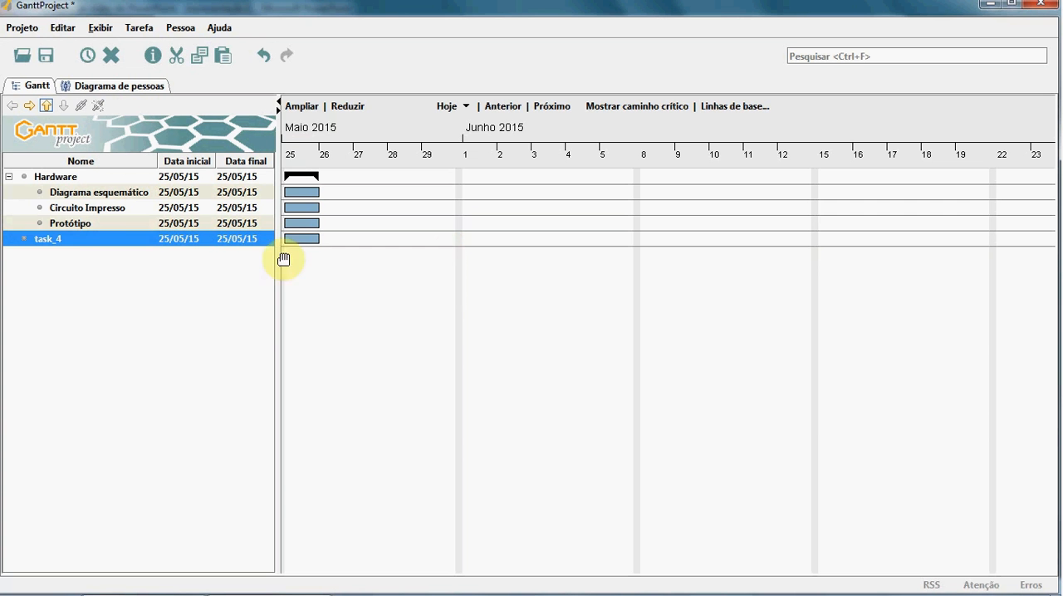
{"action": "double_click", "coordinate": [71, 239]}
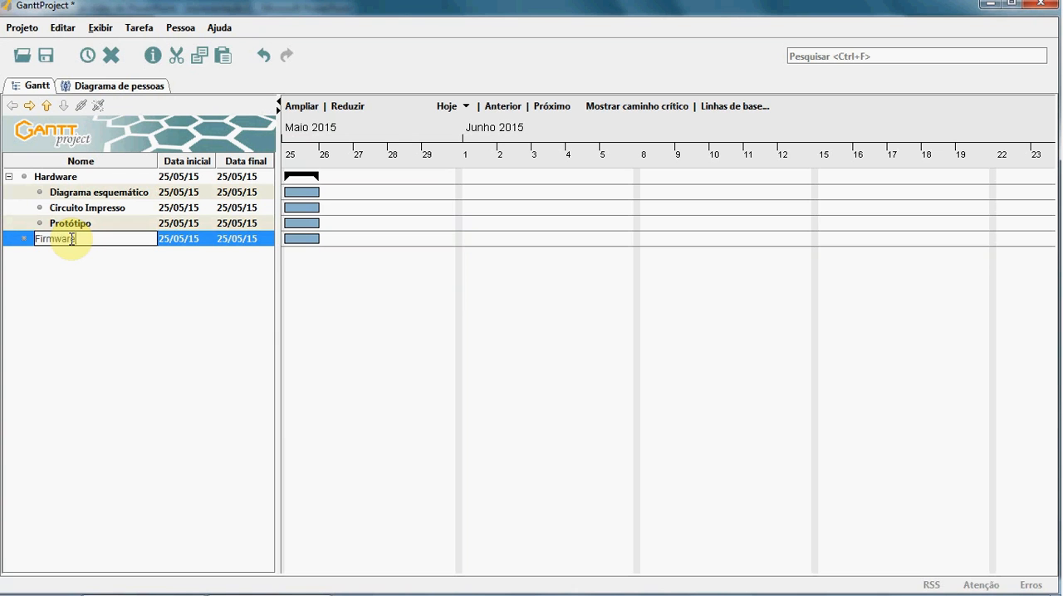
{"action": "key", "text": "Return"}
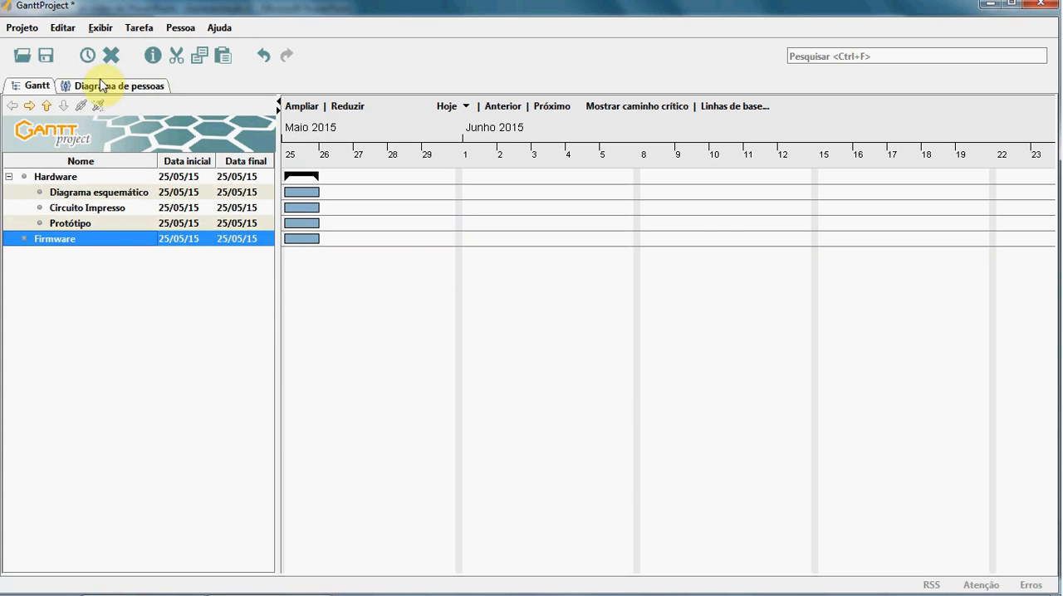
Step: Check the Firmware items on the PowerPoint slide and add three new tasks below Firmware in GanttProject
{"action": "key", "text": "alt+Tab"}
{"action": "key", "text": "alt+Tab"}
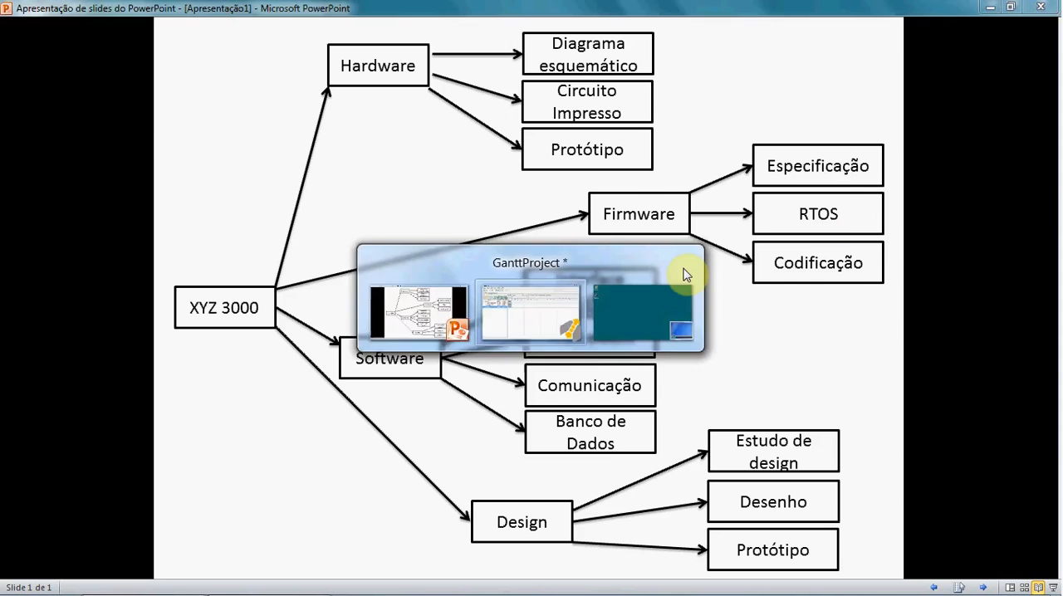
{"action": "left_click", "coordinate": [87, 56]}
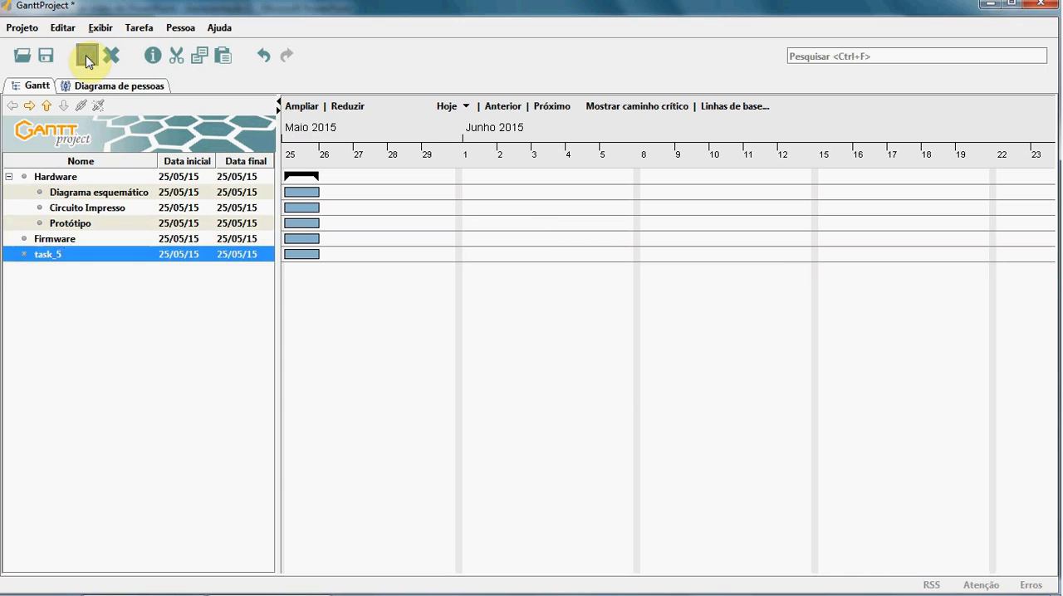
{"action": "left_click", "coordinate": [86, 56]}
{"action": "left_click", "coordinate": [87, 57]}
Step: Rename task_5 as Especificação, taking the name from the PowerPoint slide
{"action": "key", "text": "alt+Tab"}
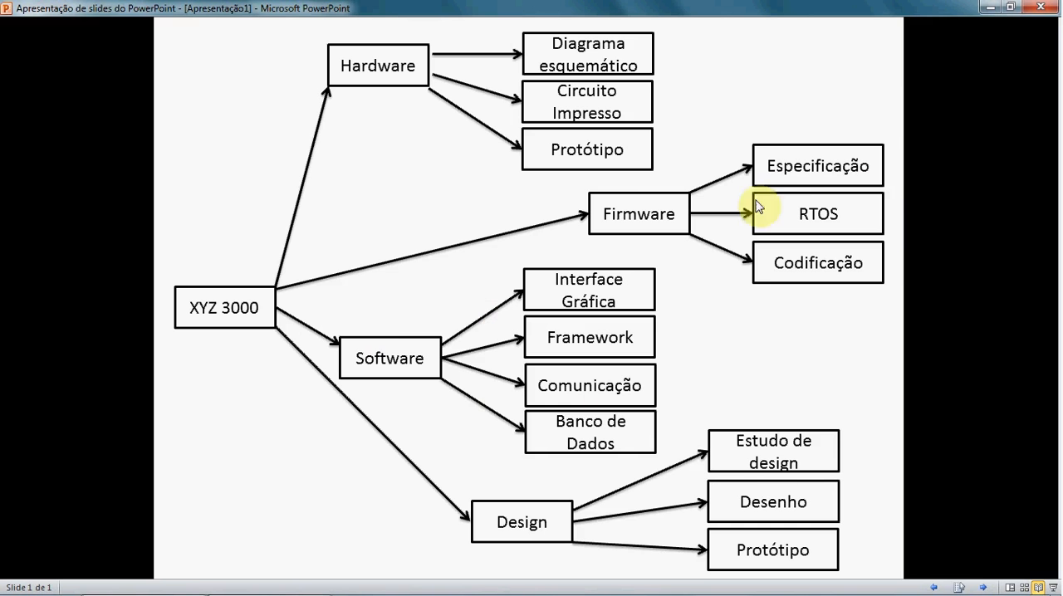
{"action": "key", "text": "alt+Tab"}
{"action": "key", "text": "Return"}
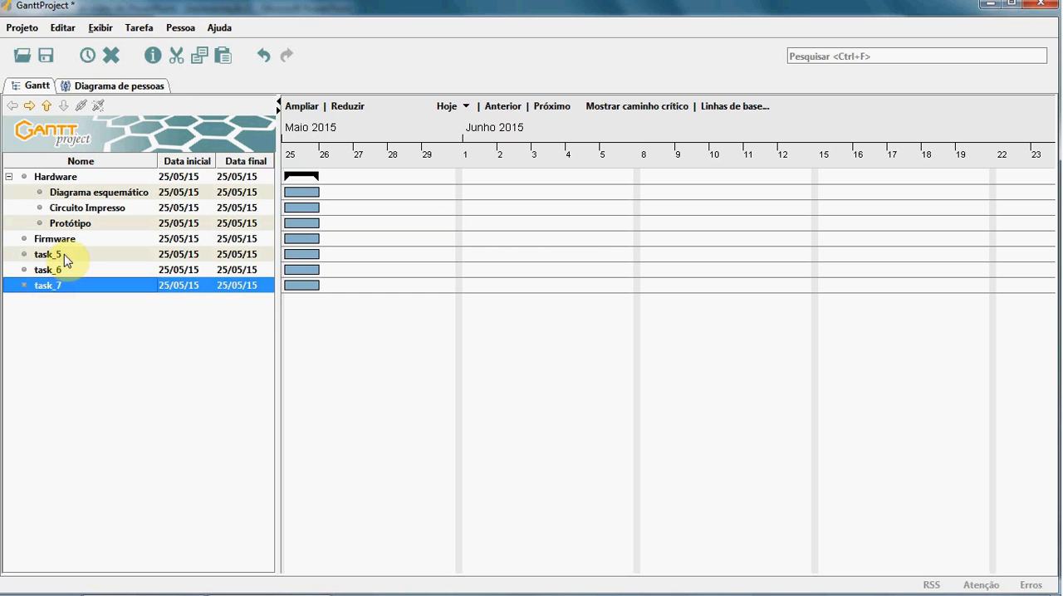
{"action": "left_click", "coordinate": [64, 254]}
{"action": "left_click", "coordinate": [64, 254]}
{"action": "type", "text": "Especificação"}
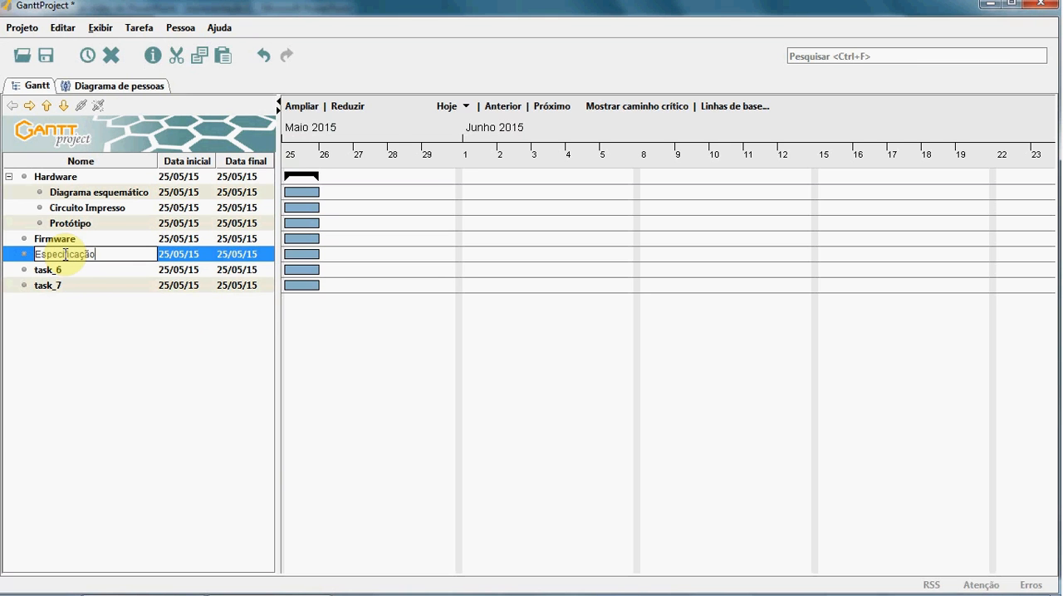
Step: Rename task_6 as RTOS, taking the name from the PowerPoint slide
{"action": "left_click", "coordinate": [73, 271]}
{"action": "left_click", "coordinate": [62, 270]}
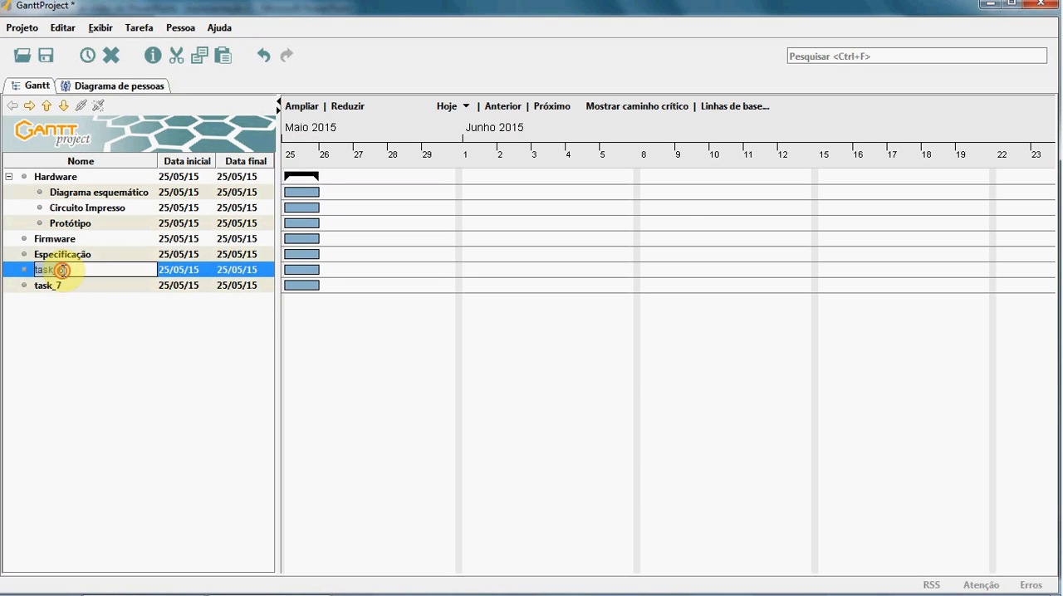
{"action": "key", "text": "alt+Tab"}
{"action": "key", "text": "alt+Tab"}
{"action": "type", "text": "RTOS"}
{"action": "key", "text": "Return"}
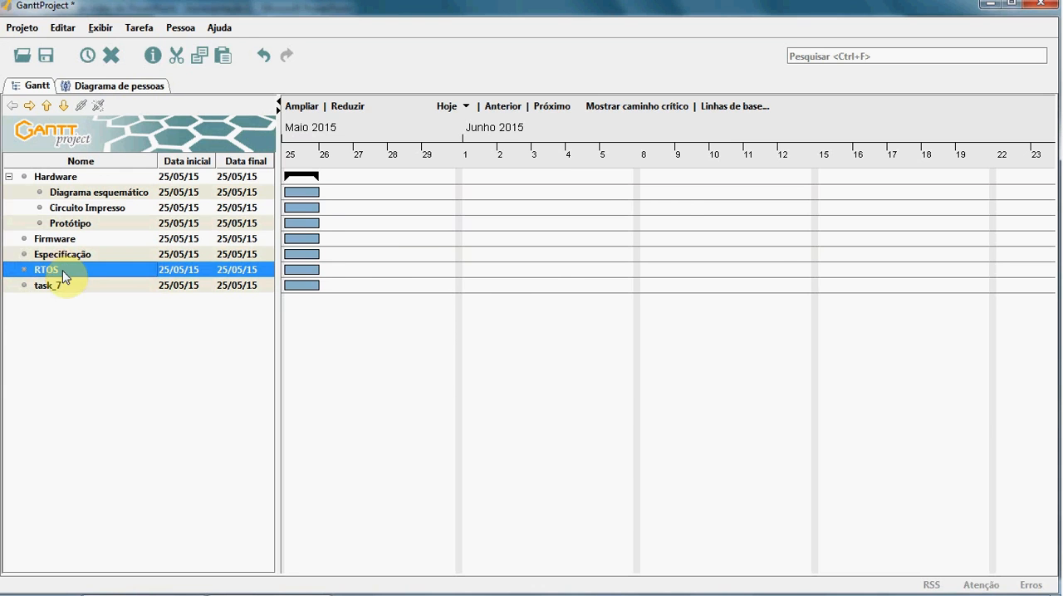
Step: Rename task_7 as Codificação, taking the name from the PowerPoint slide
{"action": "key", "text": "alt+Tab"}
{"action": "key", "text": "alt+Tab"}
{"action": "double_click", "coordinate": [60, 285]}
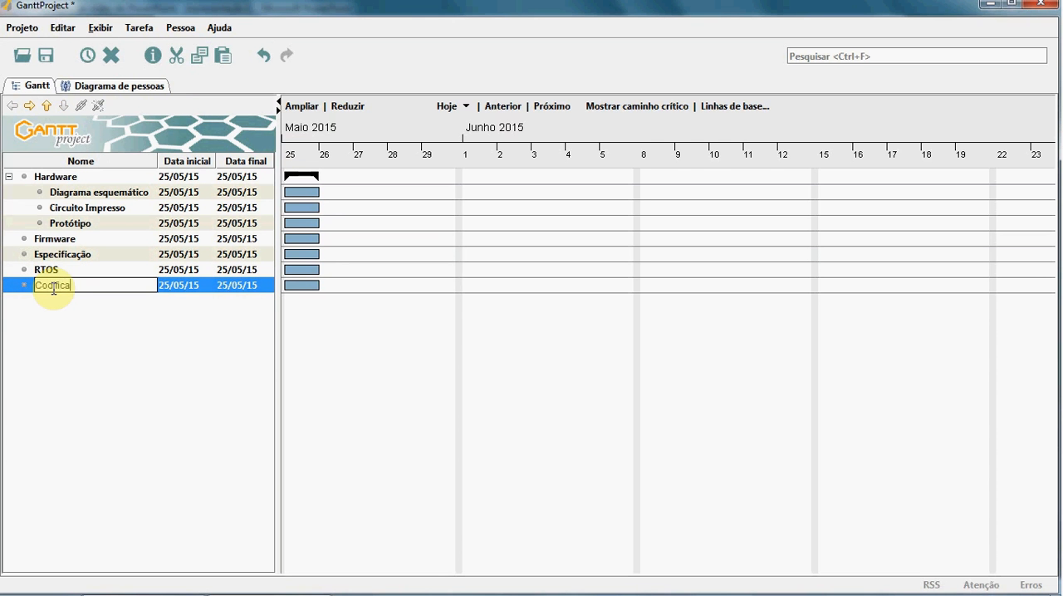
{"action": "key", "text": "Return"}
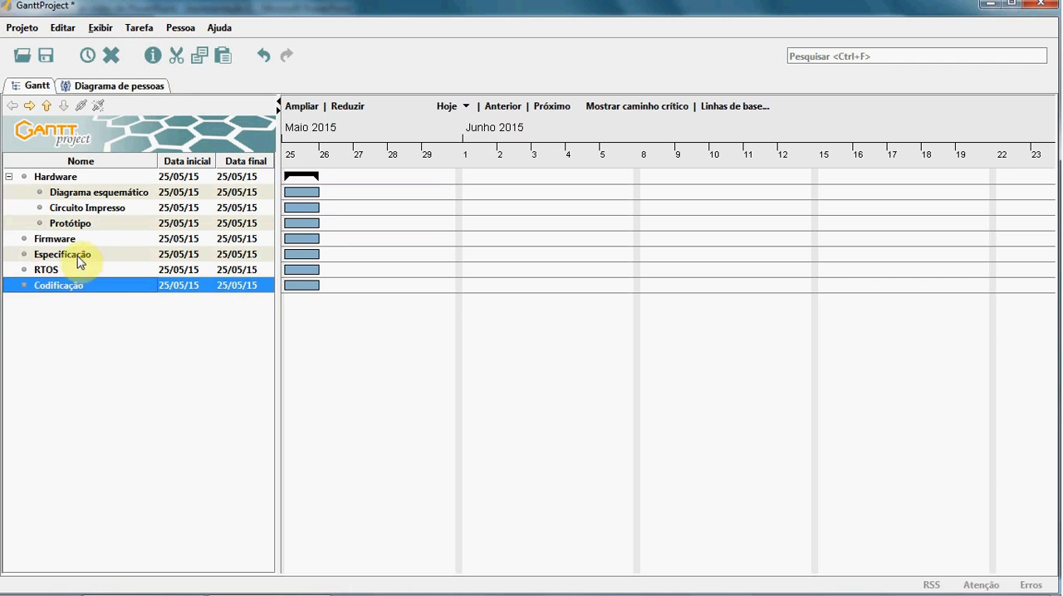
Step: Nest Especificação, RTOS and Codificação as subtasks one level under Firmware
{"action": "left_click", "coordinate": [79, 259]}
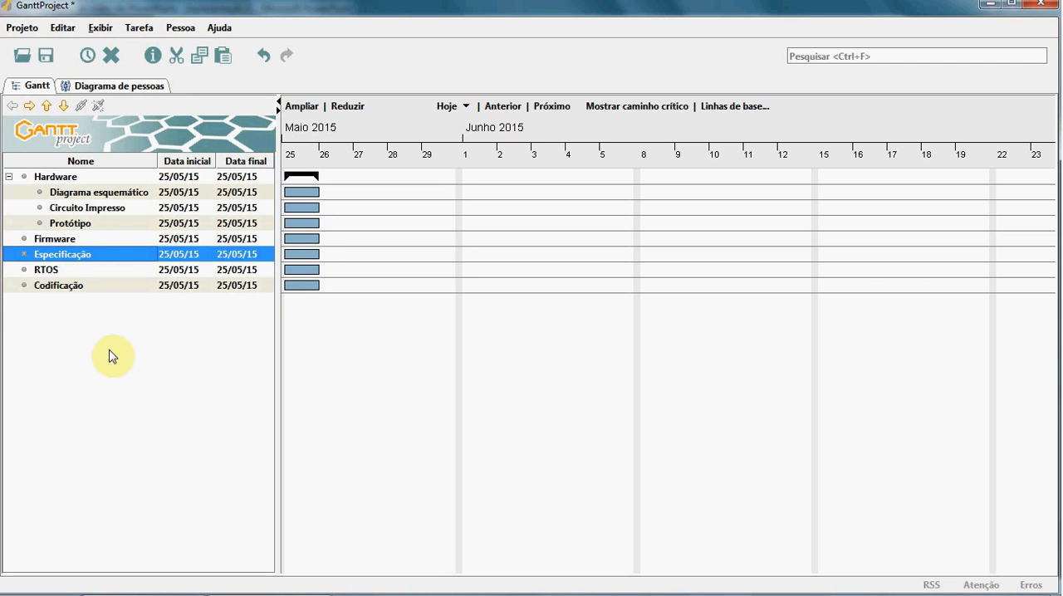
{"action": "left_click", "coordinate": [72, 270], "text": "ctrl"}
{"action": "left_click", "coordinate": [73, 287], "text": "ctrl"}
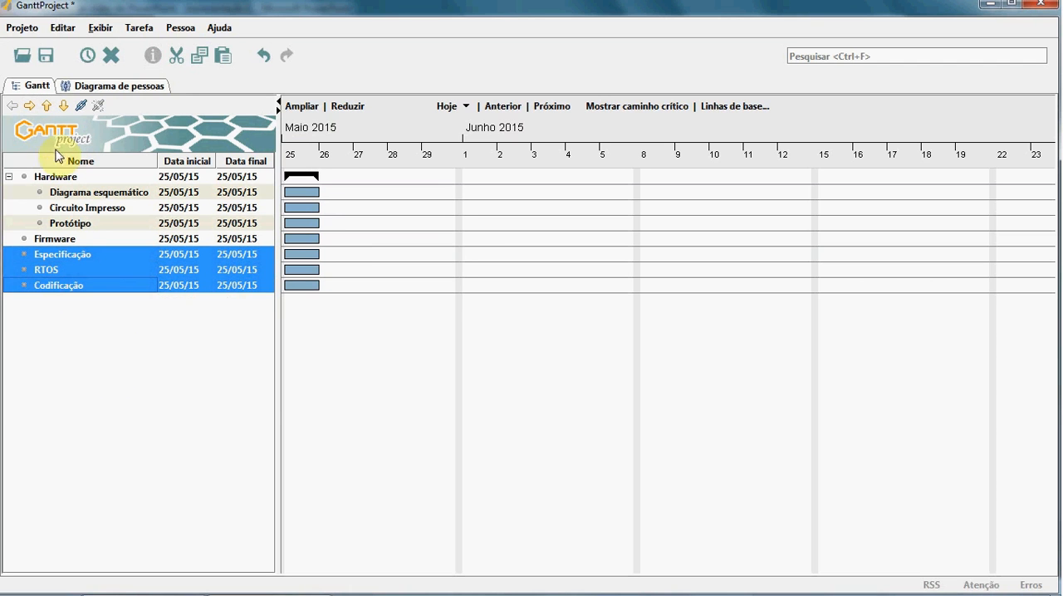
{"action": "left_click", "coordinate": [29, 105]}
{"action": "left_click", "coordinate": [51, 286]}
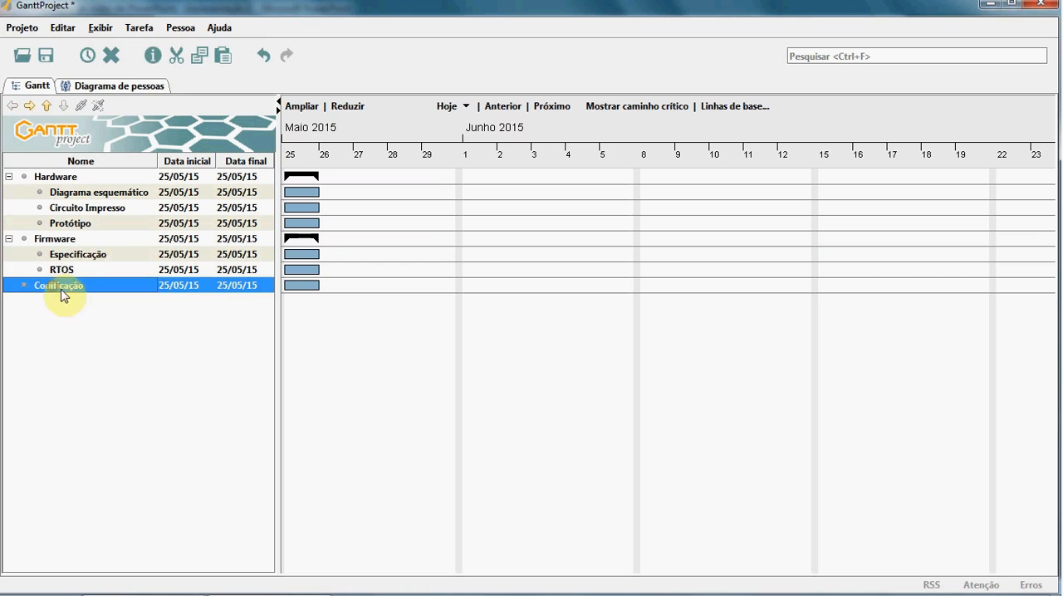
{"action": "left_click", "coordinate": [30, 106]}
Step: Add a task after Codificação, raise it to the top level and name it Software as on the PowerPoint slide
{"action": "left_click", "coordinate": [87, 55]}
{"action": "left_click", "coordinate": [12, 106]}
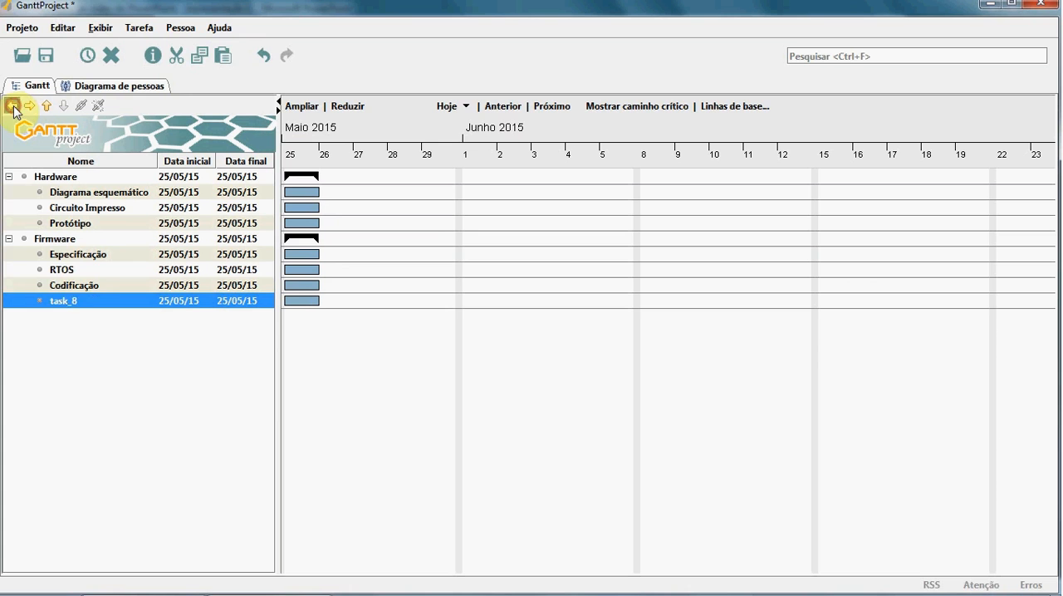
{"action": "key", "text": "alt+Tab"}
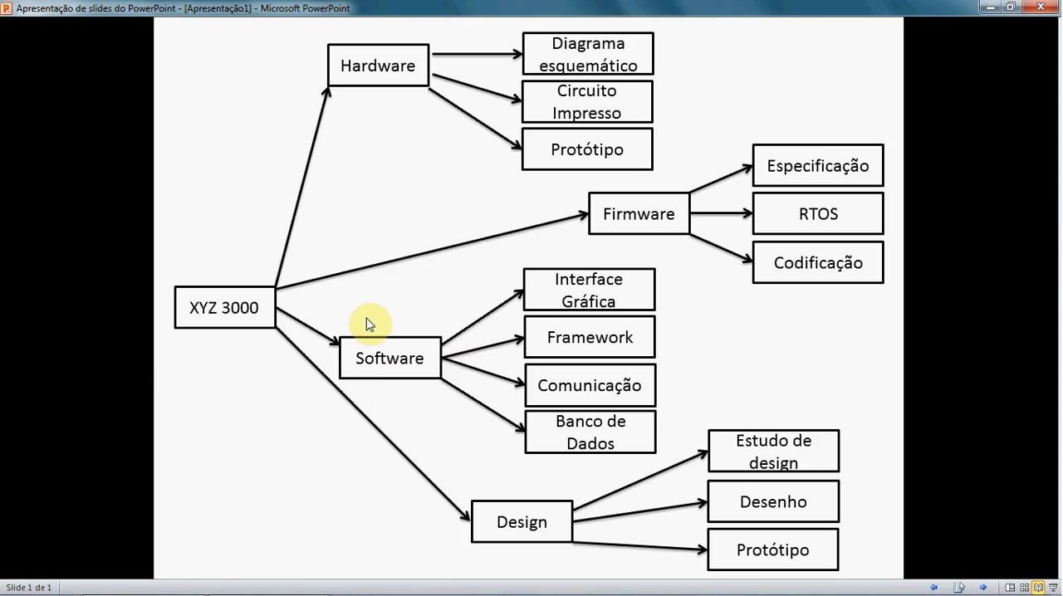
{"action": "key", "text": "alt+Tab"}
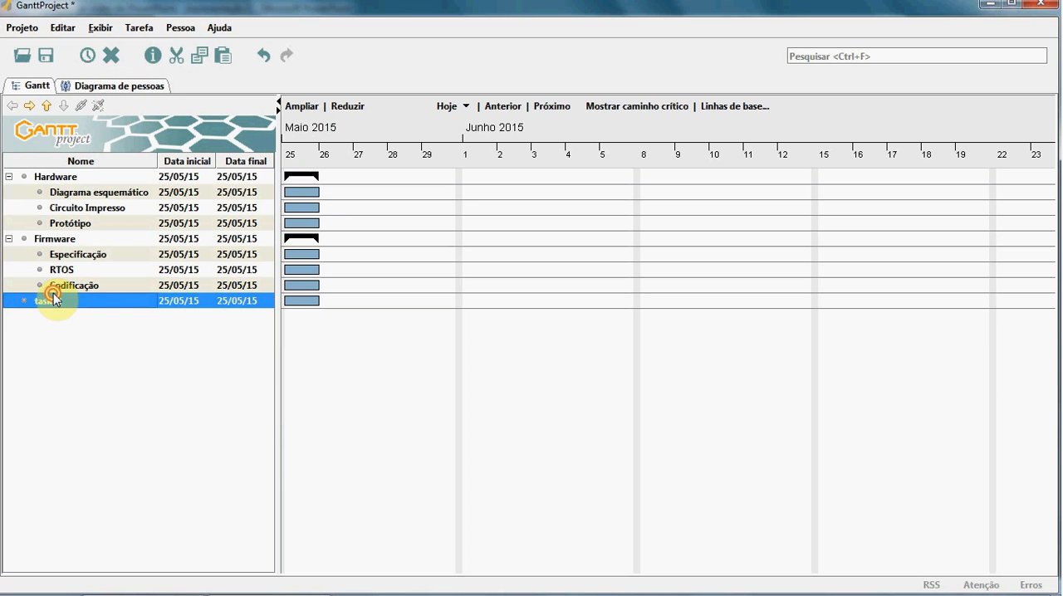
{"action": "double_click", "coordinate": [53, 301]}
{"action": "type", "text": "Software"}
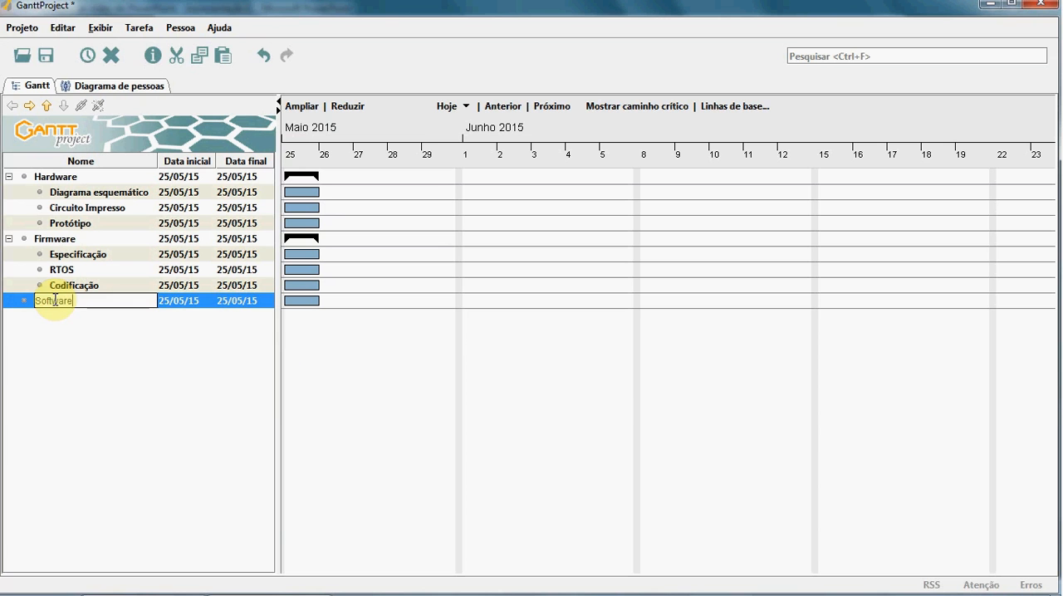
{"action": "key", "text": "Return"}
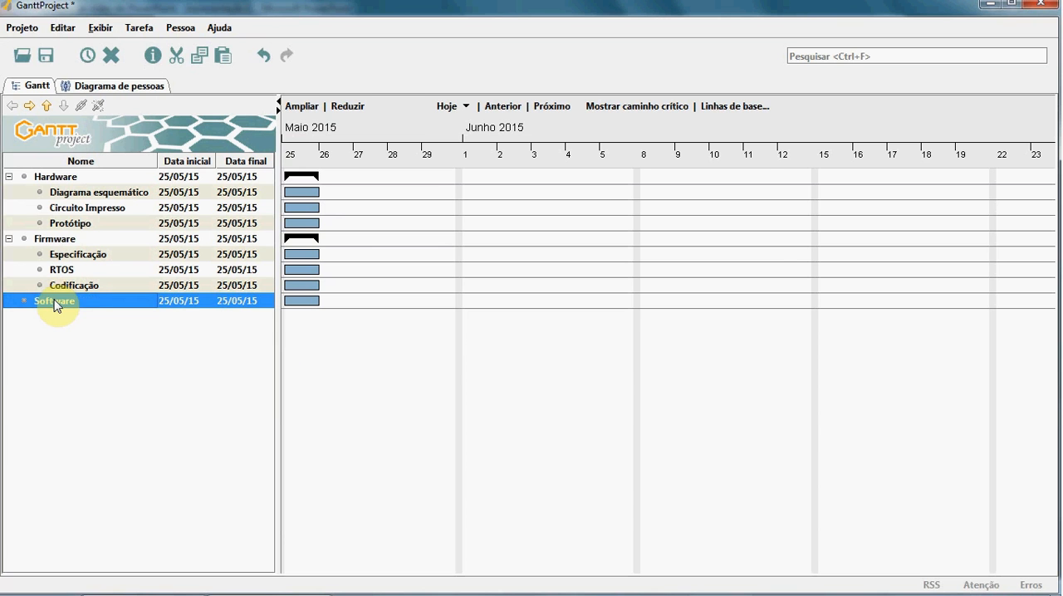
Step: Check the Software items on the PowerPoint slide and add four new tasks below Software in GanttProject
{"action": "key", "text": "alt+Tab"}
{"action": "key", "text": "alt+Tab"}
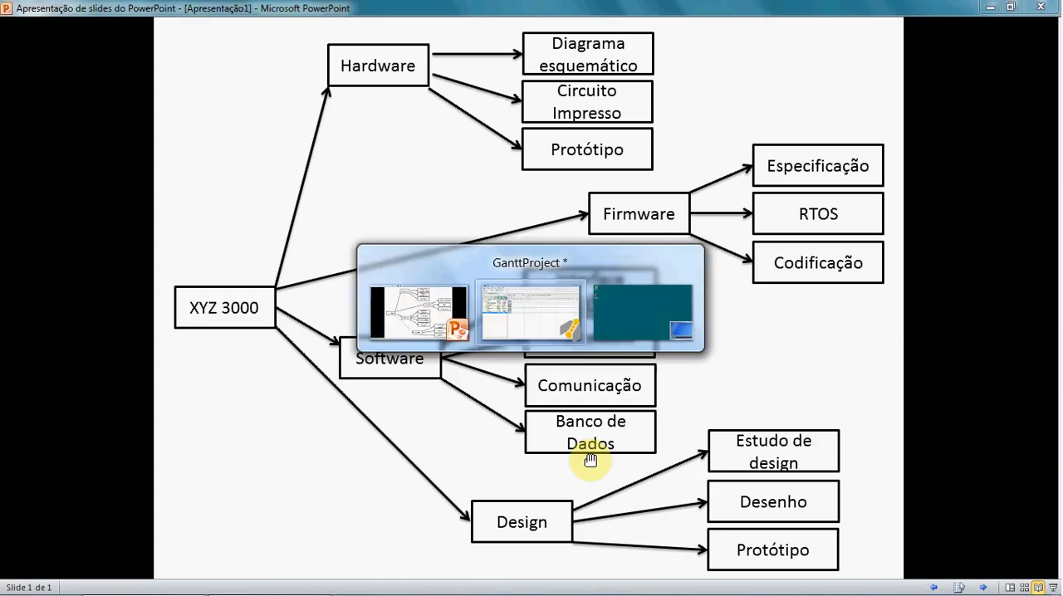
{"action": "left_click", "coordinate": [89, 58]}
{"action": "left_click", "coordinate": [90, 58]}
{"action": "left_click", "coordinate": [89, 58]}
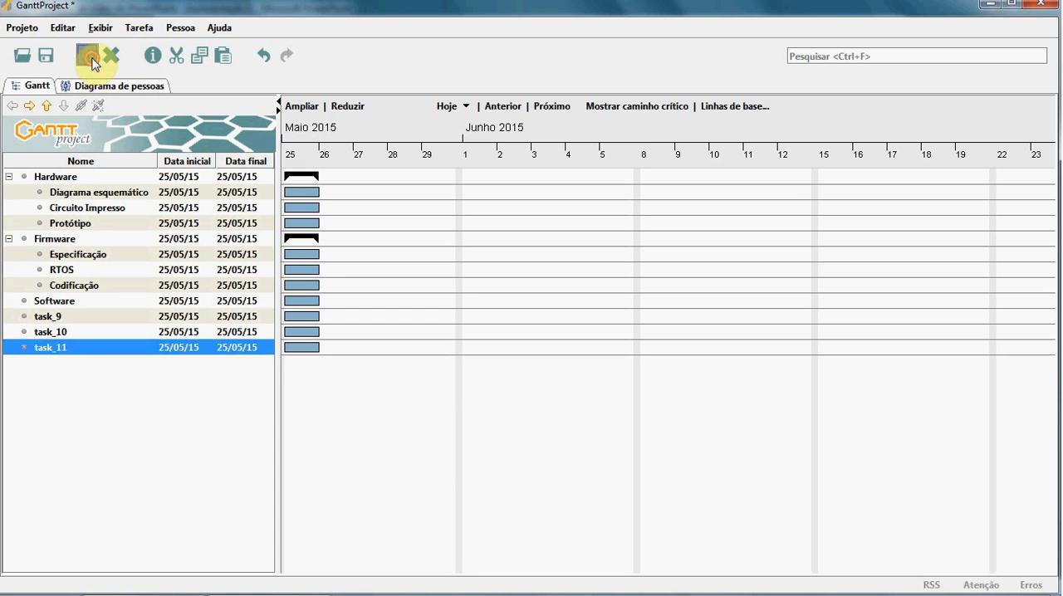
{"action": "left_click", "coordinate": [91, 58]}
{"action": "left_click", "coordinate": [93, 386]}
Step: Nest the four new tasks, task_9 to task_12, together under Software, and select task_9
{"action": "left_click", "coordinate": [65, 317]}
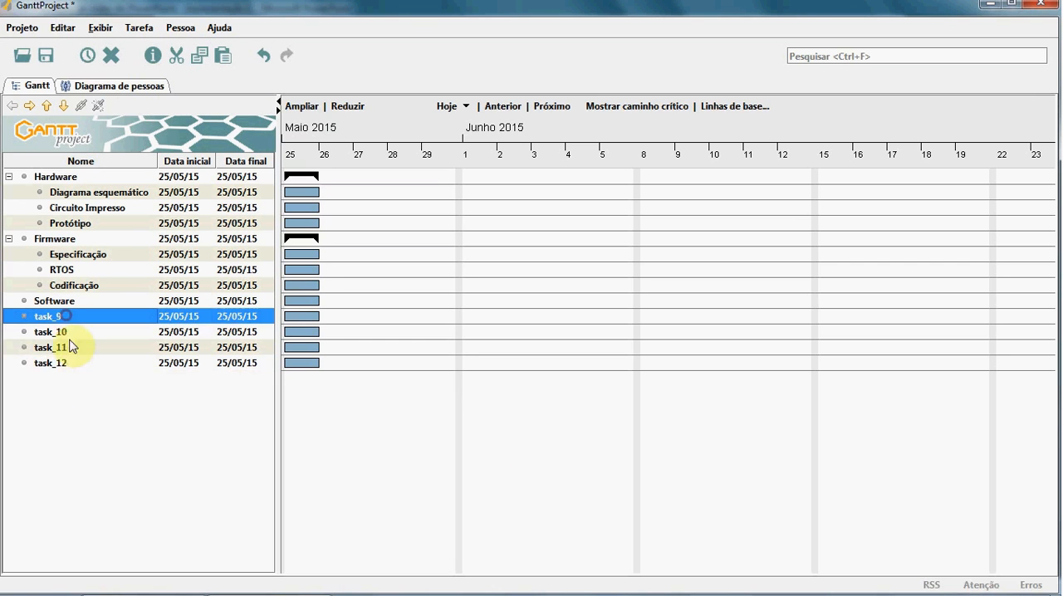
{"action": "left_click", "coordinate": [62, 363], "text": "shift"}
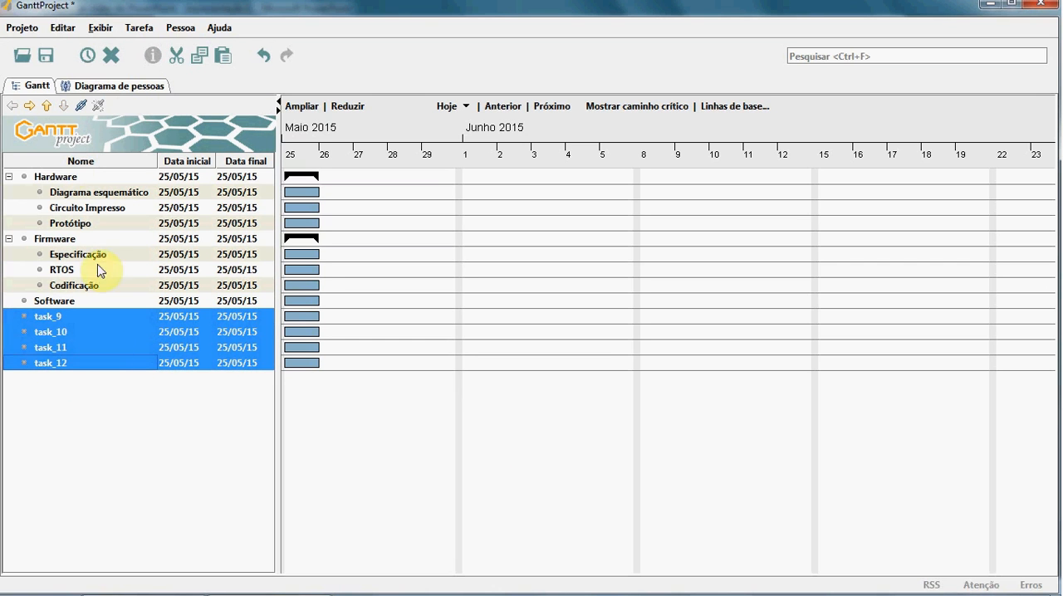
{"action": "left_click", "coordinate": [29, 106]}
{"action": "left_click", "coordinate": [81, 316]}
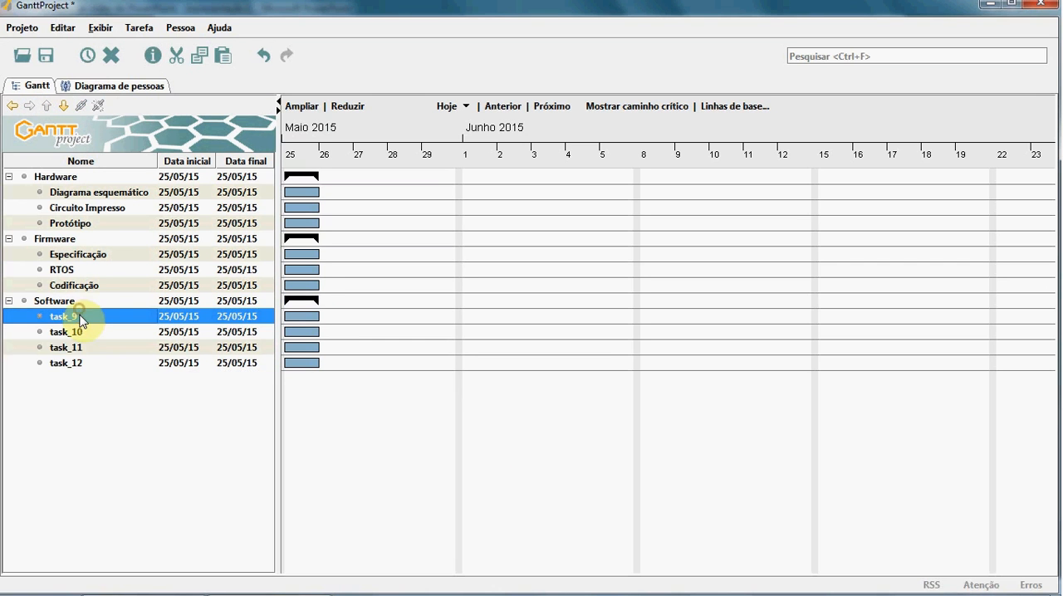
Step: Rename task_9 under Software as Interface Gráfica, following the PowerPoint slide
{"action": "left_click", "coordinate": [80, 317]}
{"action": "key", "text": "alt+Tab"}
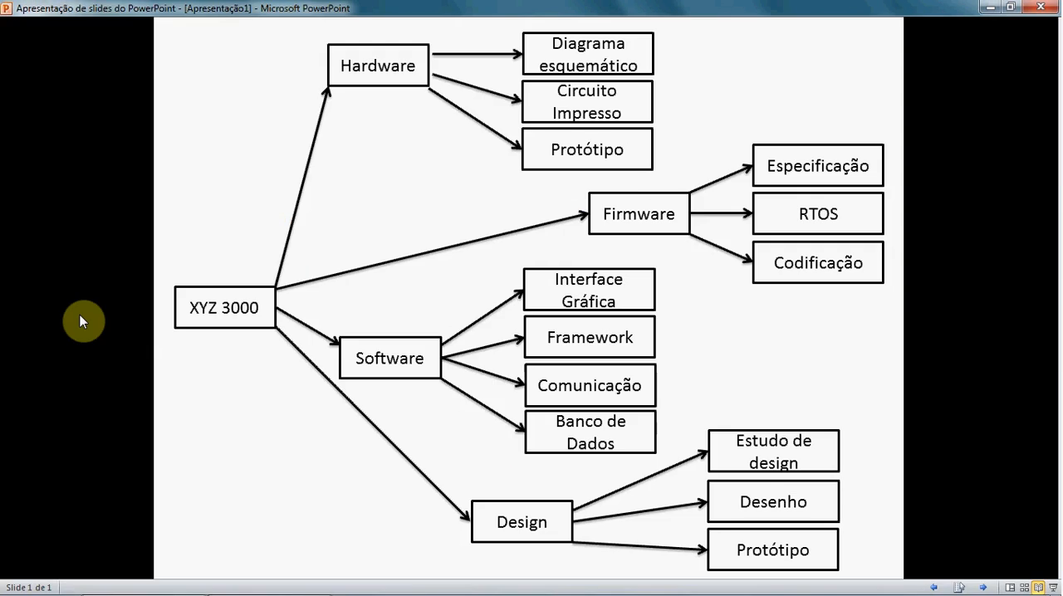
{"action": "key", "text": "alt+Tab"}
{"action": "type", "text": "Inte"}
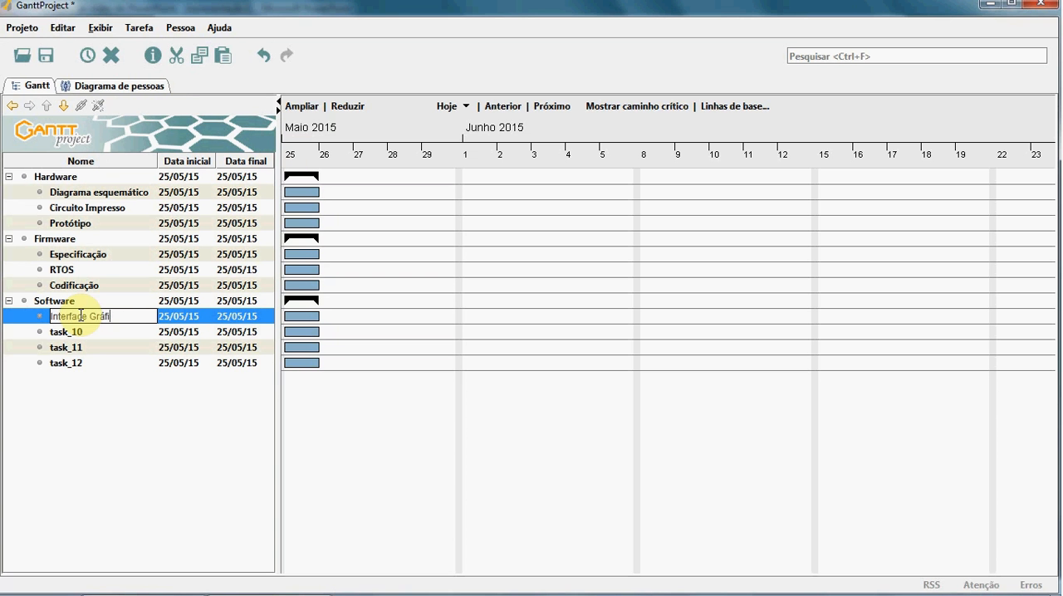
{"action": "type", "text": "rface Gráfica"}
{"action": "key", "text": "Return"}
Step: Check the next Software item on the PowerPoint slide and rename task_10 as Framework in GanttProject
{"action": "key", "text": "alt+Tab"}
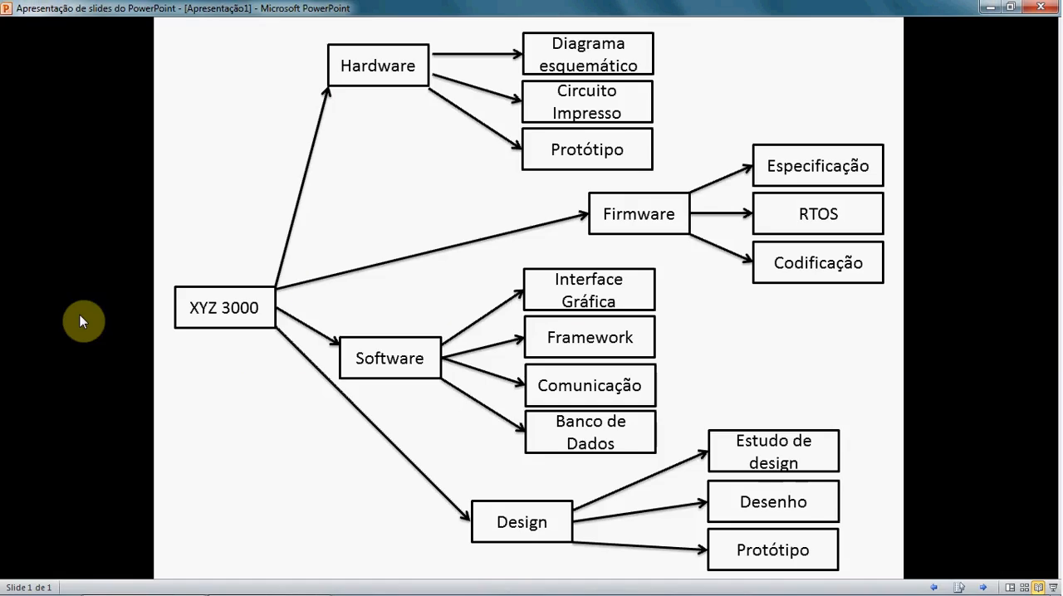
{"action": "key", "text": "alt+Tab"}
{"action": "left_click", "coordinate": [93, 330]}
{"action": "left_click", "coordinate": [93, 330]}
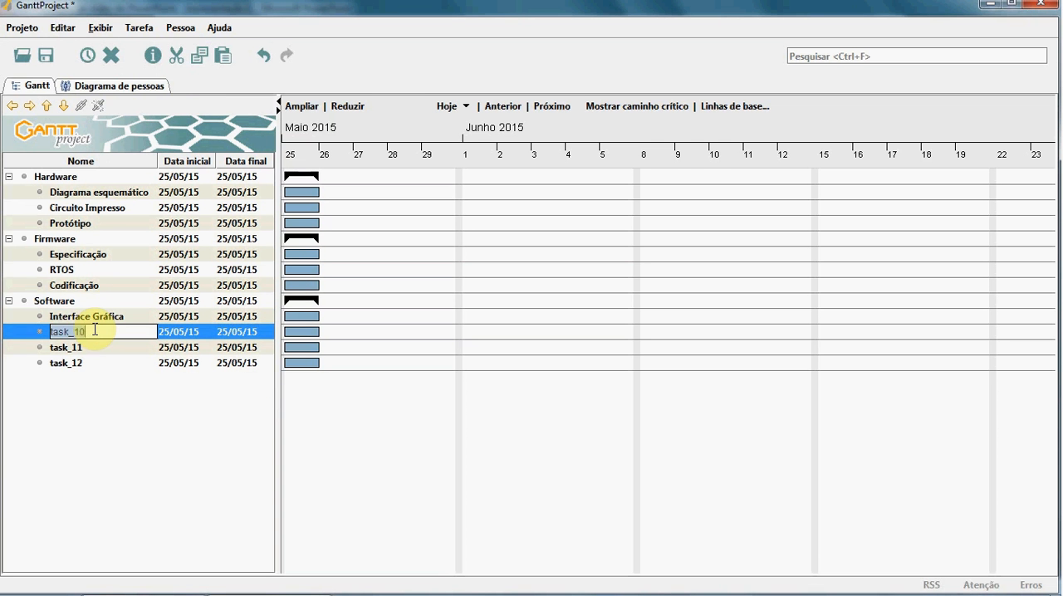
{"action": "type", "text": "Framewor"}
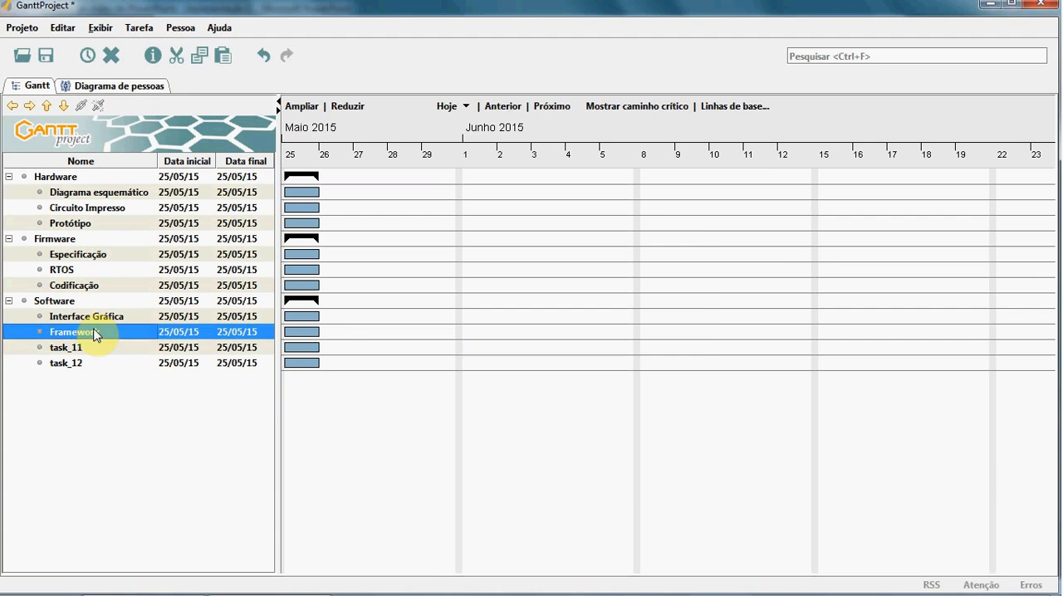
Step: Check the third Software item on the PowerPoint slide and rename task_11 as Comunicação in GanttProject
{"action": "key", "text": "alt+Tab"}
{"action": "key", "text": "alt+Tab"}
{"action": "left_click", "coordinate": [133, 351]}
{"action": "left_click", "coordinate": [89, 349]}
{"action": "type", "text": "Comuni"}
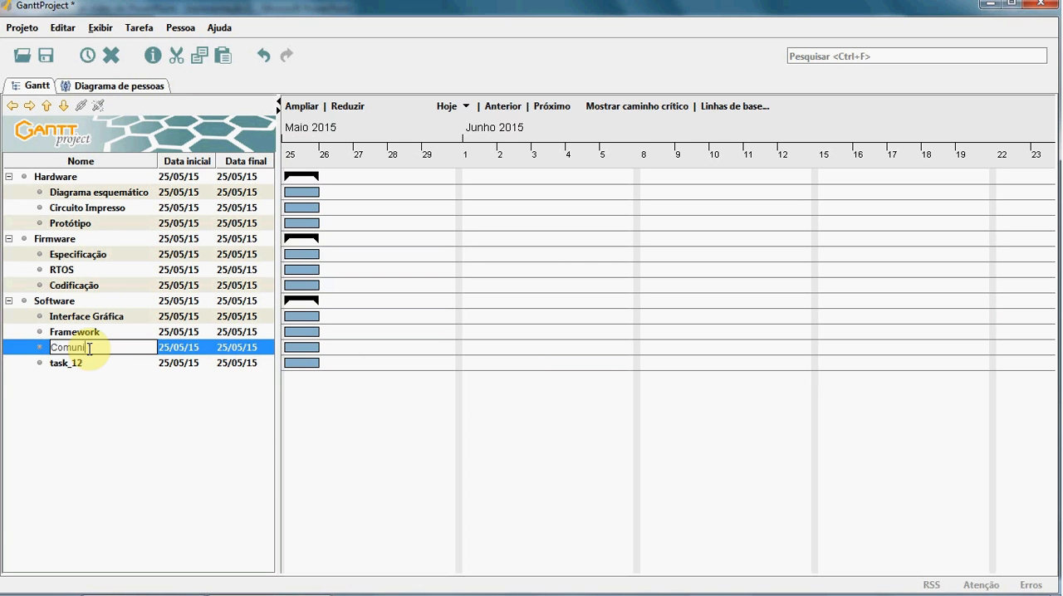
{"action": "type", "text": "cação"}
Step: Check the last Software item on the PowerPoint slide and rename task_12 as Banco de Dados in GanttProject
{"action": "key", "text": "alt+Tab"}
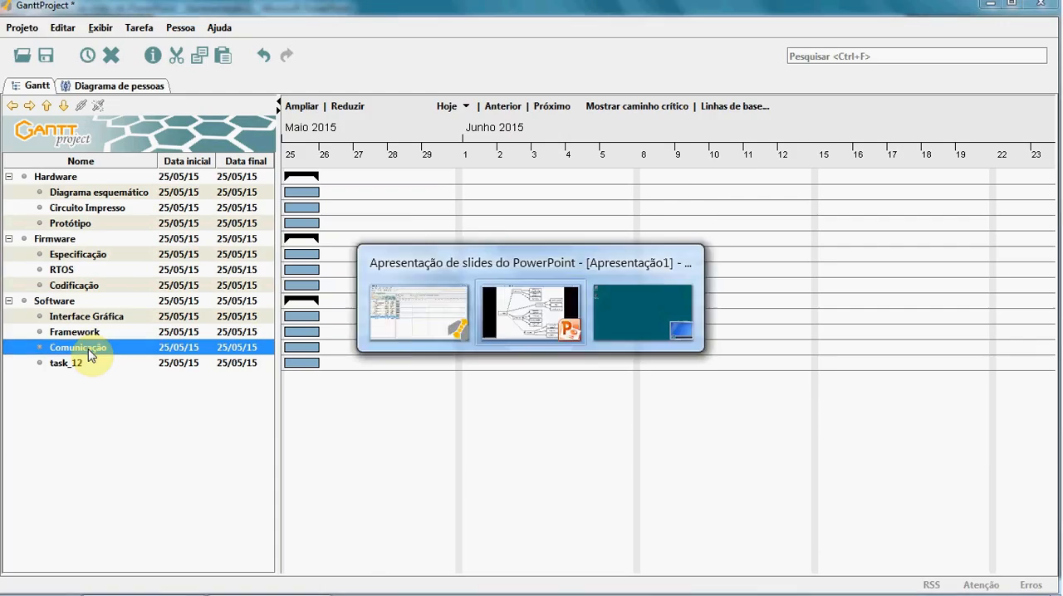
{"action": "key", "text": "alt+Tab"}
{"action": "double_click", "coordinate": [75, 364]}
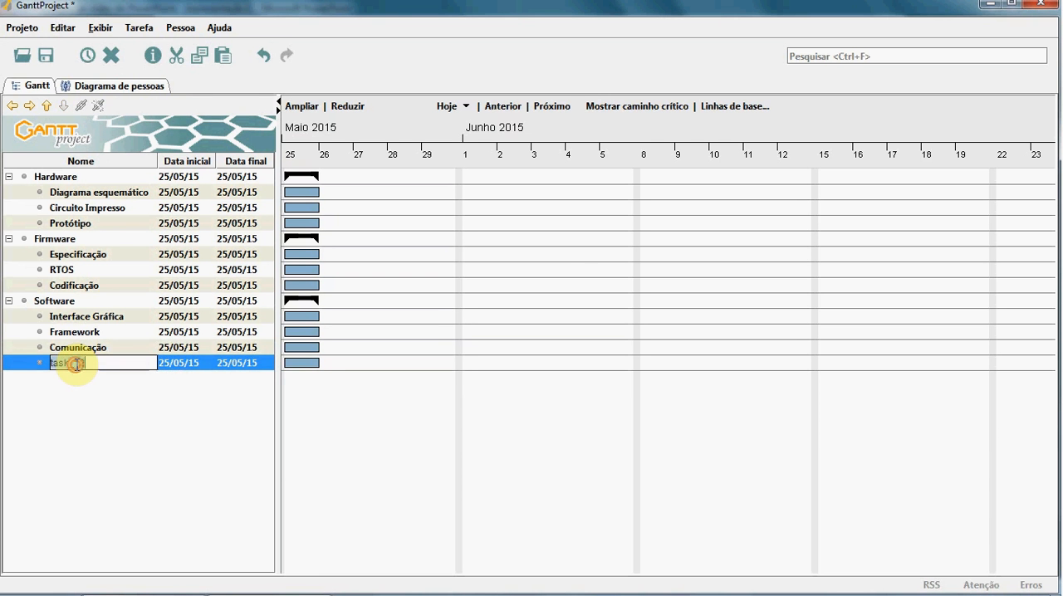
{"action": "type", "text": "Banco"}
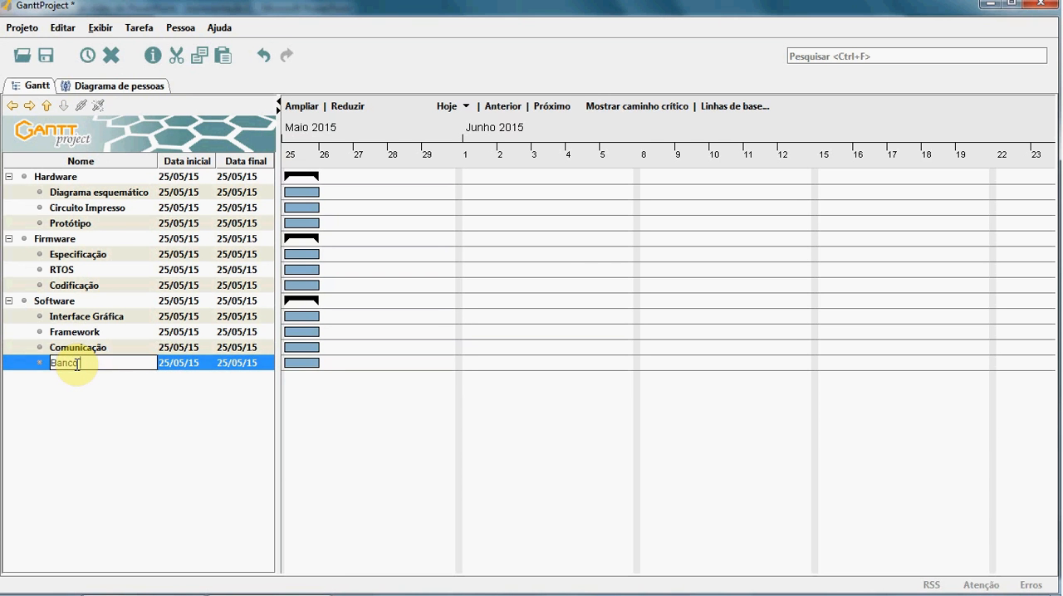
{"action": "type", "text": " de Dados"}
{"action": "key", "text": "Return"}
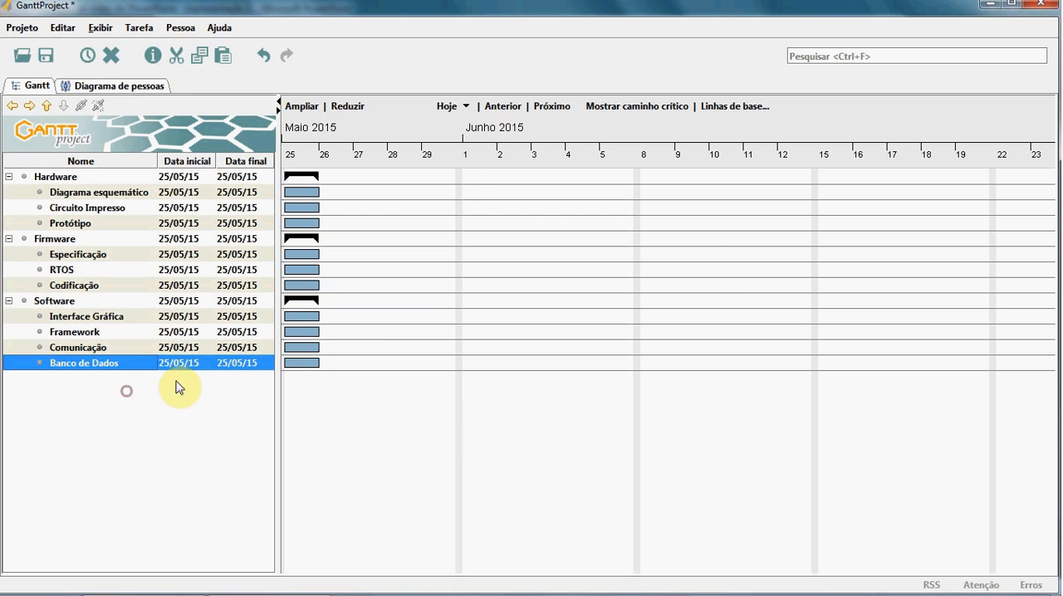
Step: Add a task after Banco de Dados, raise it to the top level and name it Design as on the PowerPoint slide
{"action": "key", "text": "alt+Tab"}
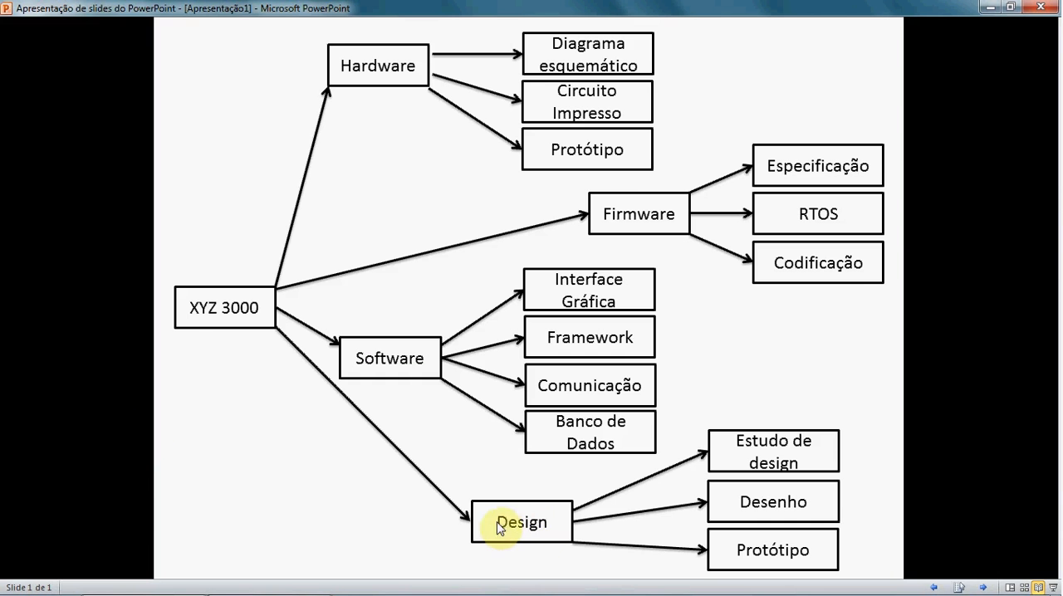
{"action": "key", "text": "alt+Tab"}
{"action": "left_click", "coordinate": [87, 56]}
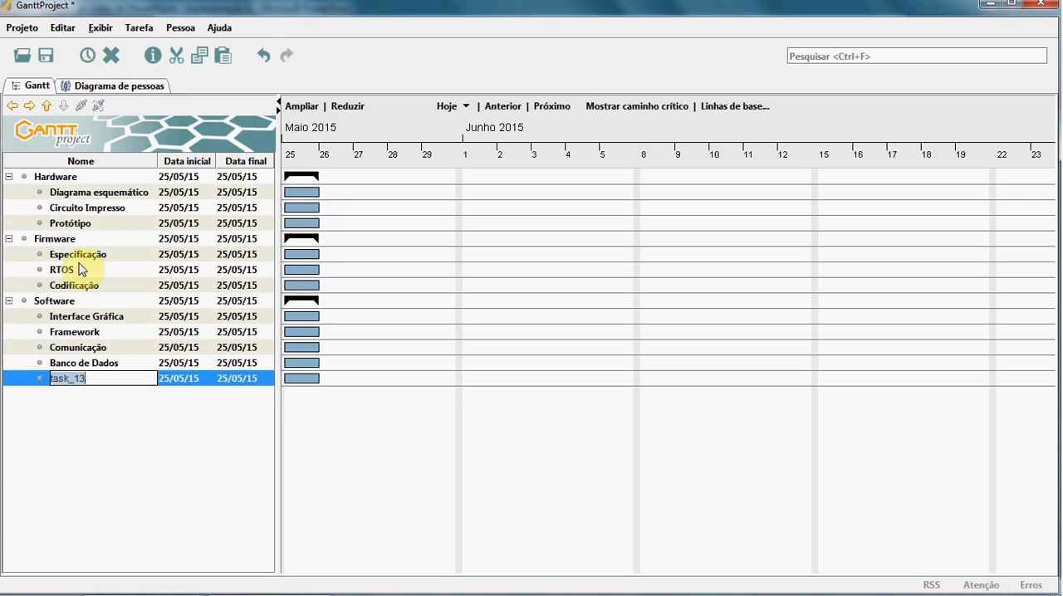
{"action": "left_click", "coordinate": [12, 105]}
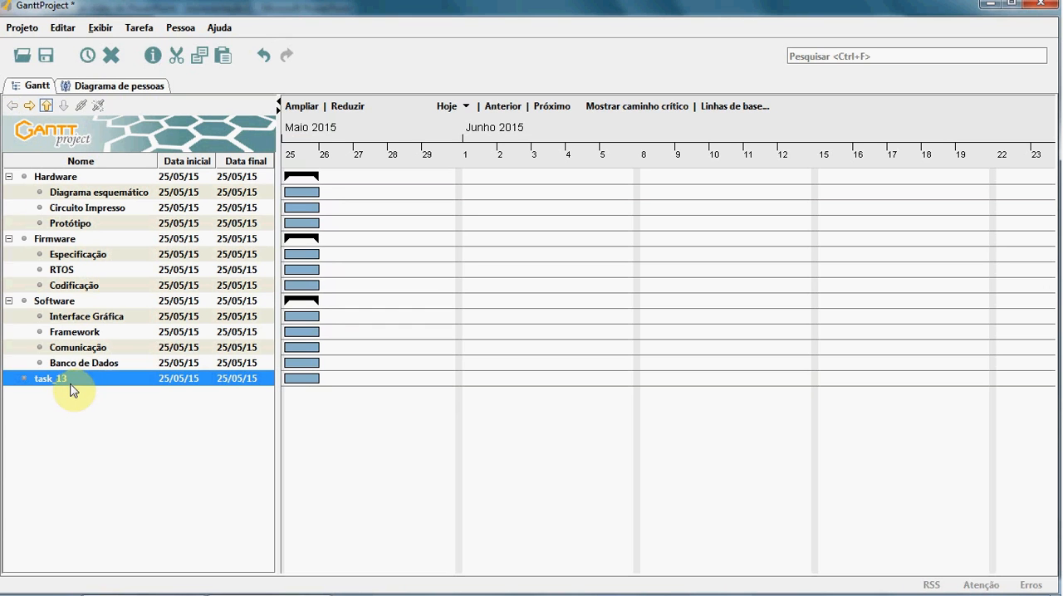
{"action": "double_click", "coordinate": [70, 382]}
{"action": "type", "text": "Design"}
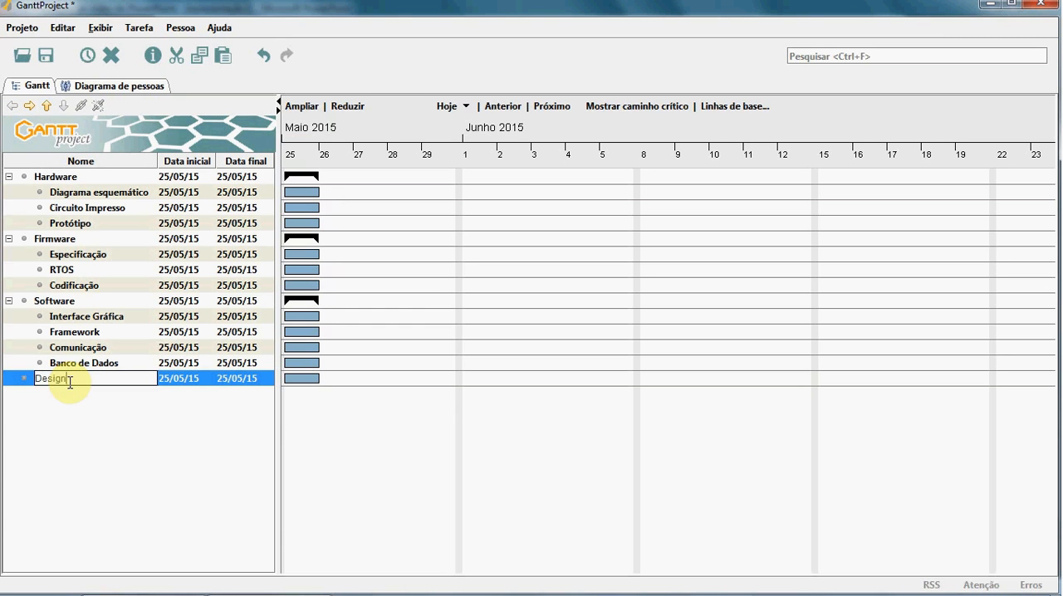
{"action": "key", "text": "Return"}
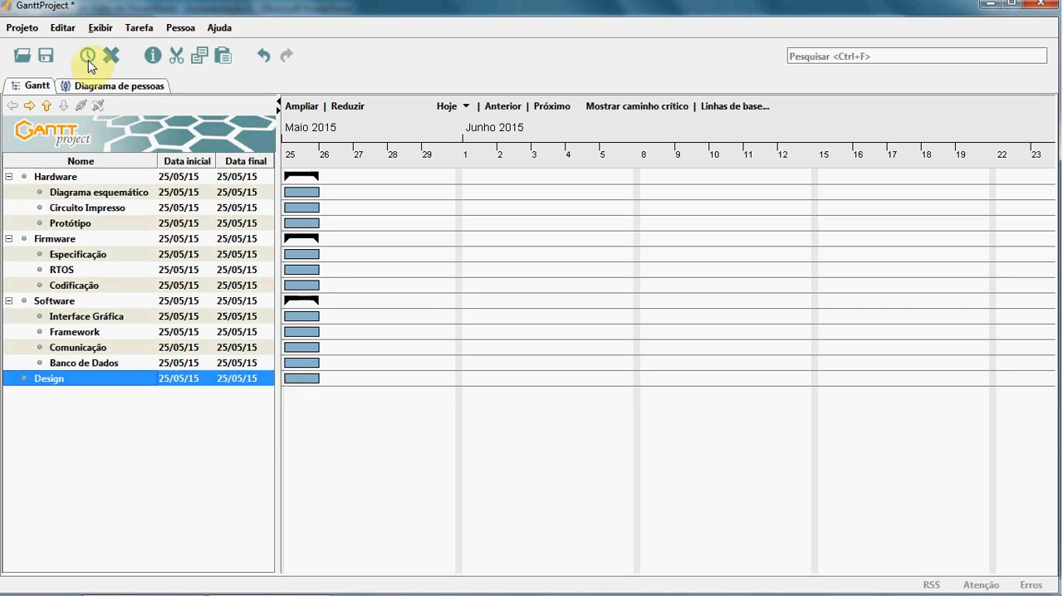
Step: Add three new tasks below Design and nest them together as its subtasks
{"action": "left_click", "coordinate": [87, 57]}
{"action": "left_click", "coordinate": [87, 57]}
{"action": "left_click", "coordinate": [87, 57]}
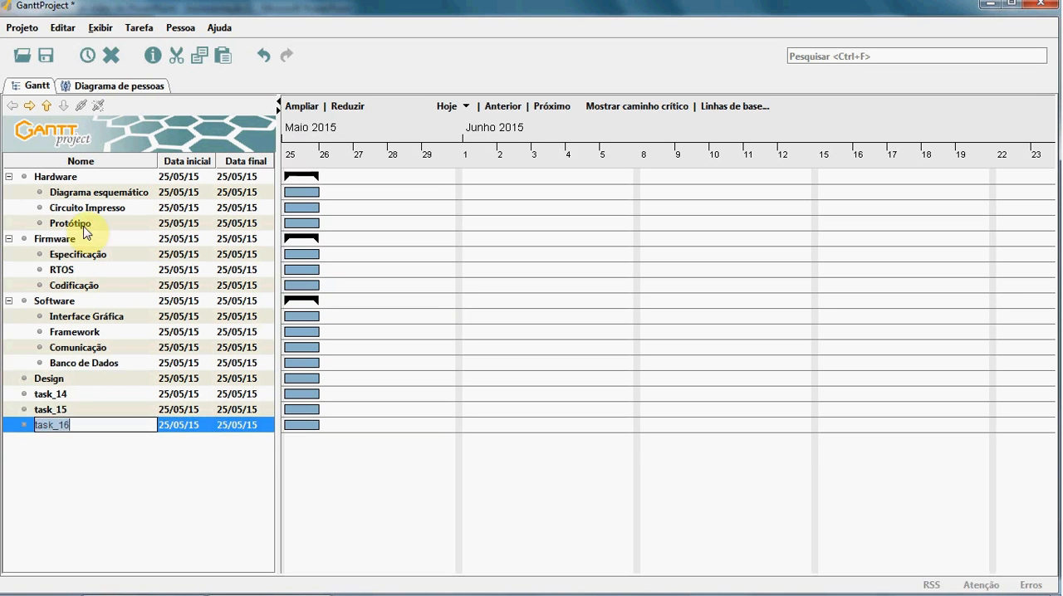
{"action": "left_click", "coordinate": [74, 470]}
{"action": "left_click", "coordinate": [67, 392]}
{"action": "left_click", "coordinate": [69, 424], "text": "shift"}
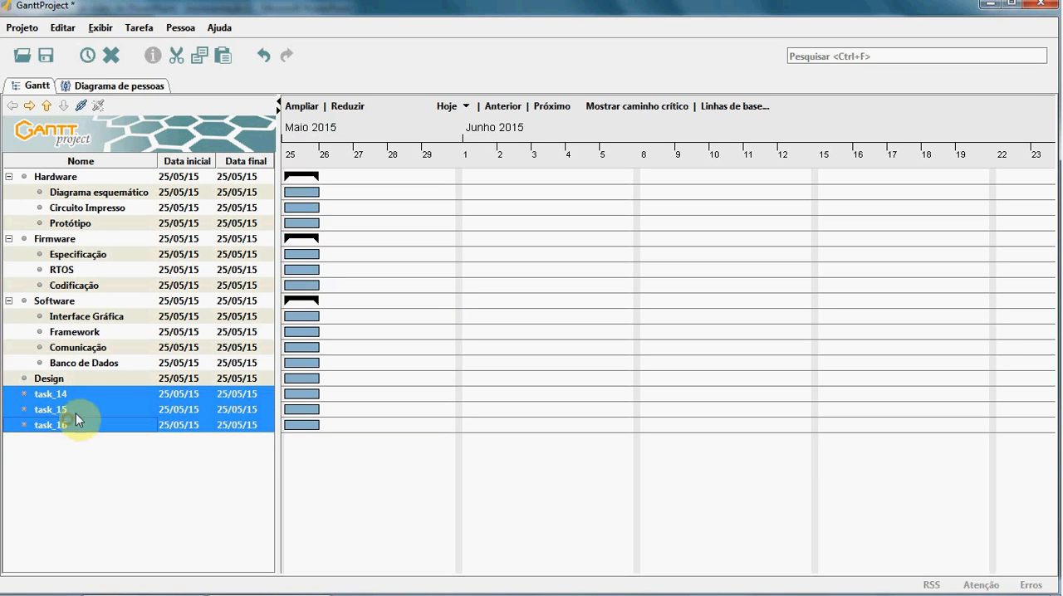
{"action": "left_click", "coordinate": [30, 105]}
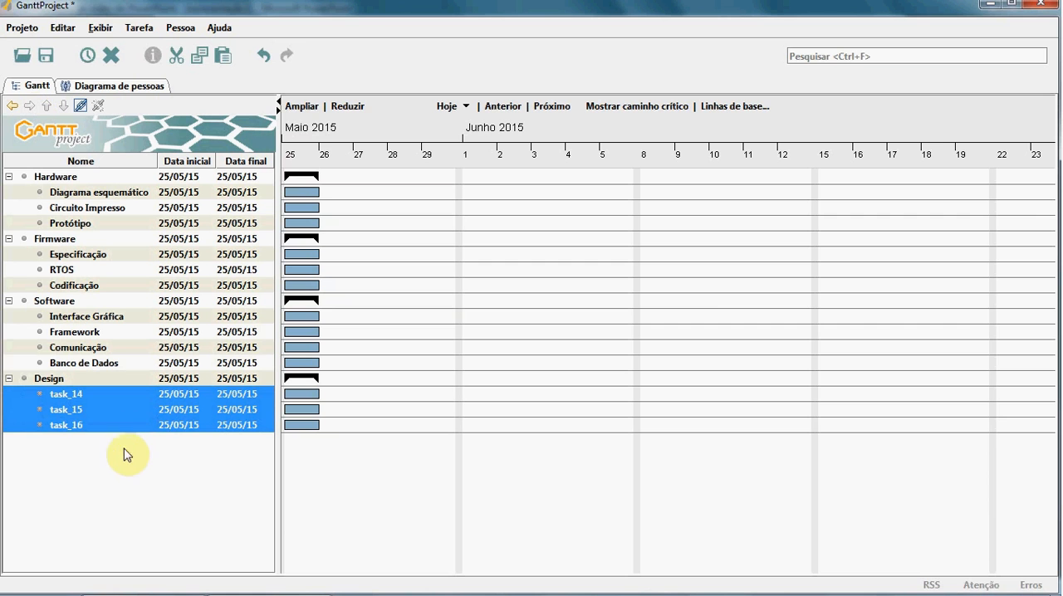
Step: Rename task_14 under Design as Estudo de design, following the PowerPoint slide
{"action": "double_click", "coordinate": [83, 394]}
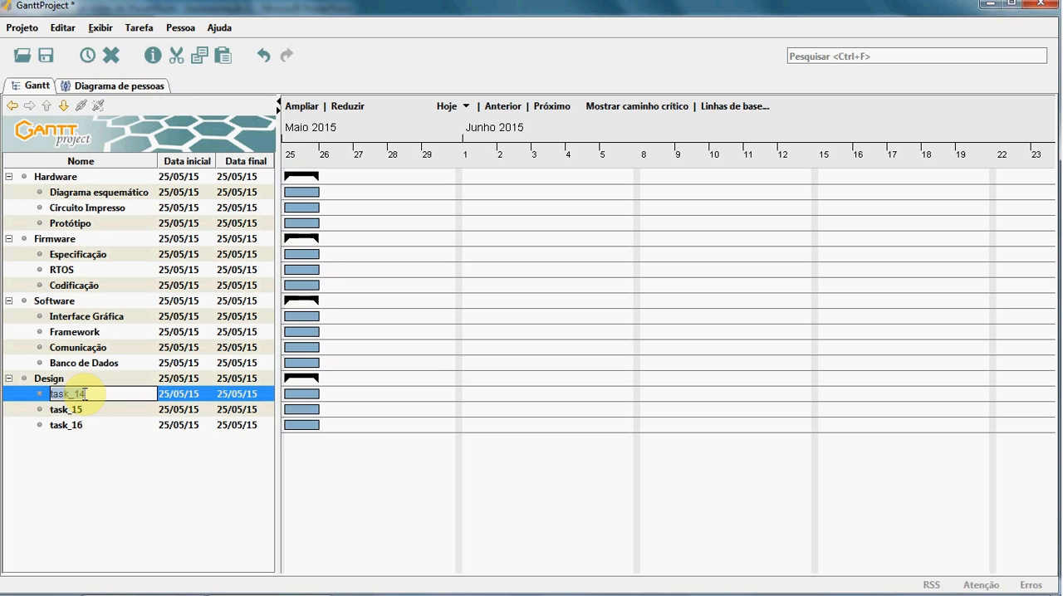
{"action": "type", "text": "Estudo de design"}
{"action": "key", "text": "Return"}
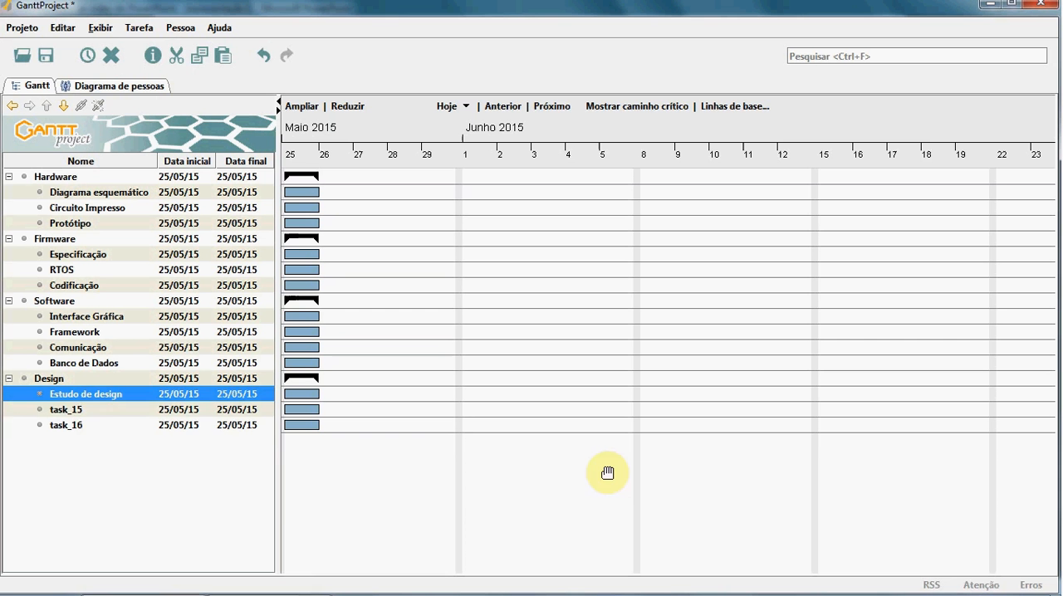
Step: Rename the remaining Design subtasks, task_15 as Desenho and task_16 as Protótipo
{"action": "double_click", "coordinate": [66, 408]}
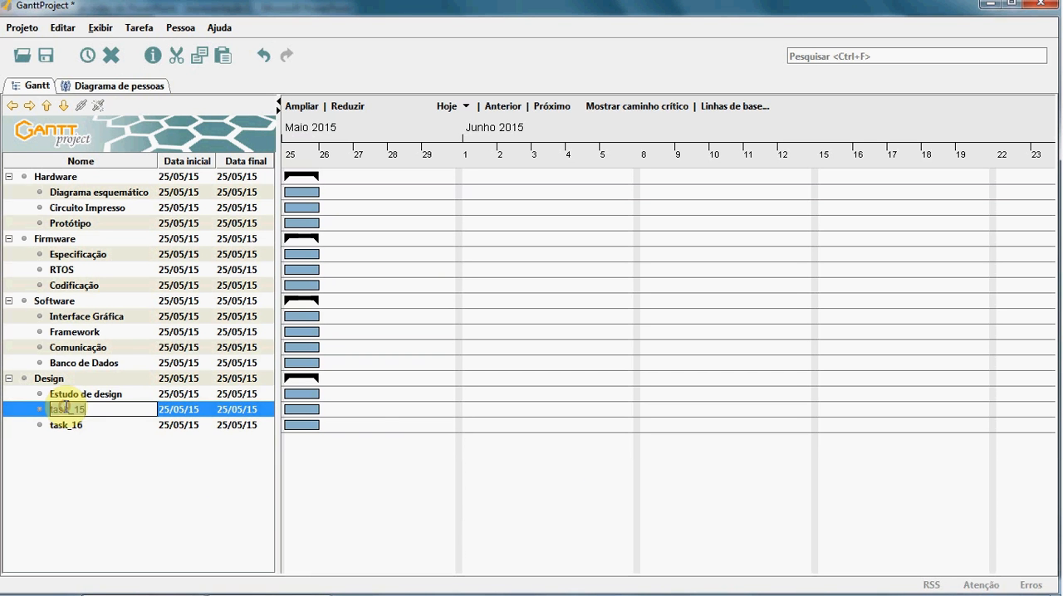
{"action": "type", "text": "Desenho"}
{"action": "key", "text": "Return"}
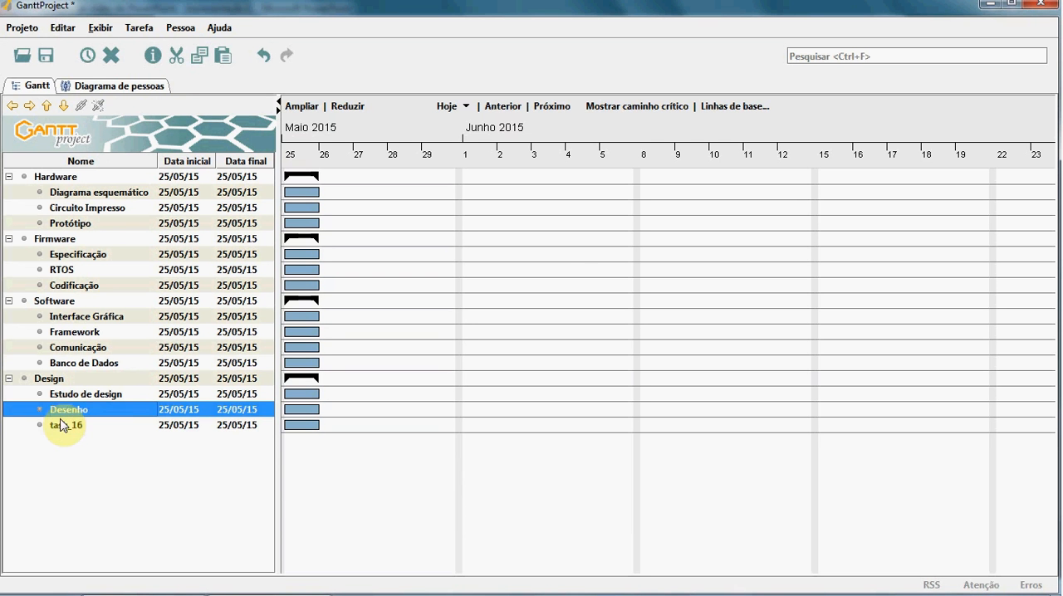
{"action": "double_click", "coordinate": [60, 425]}
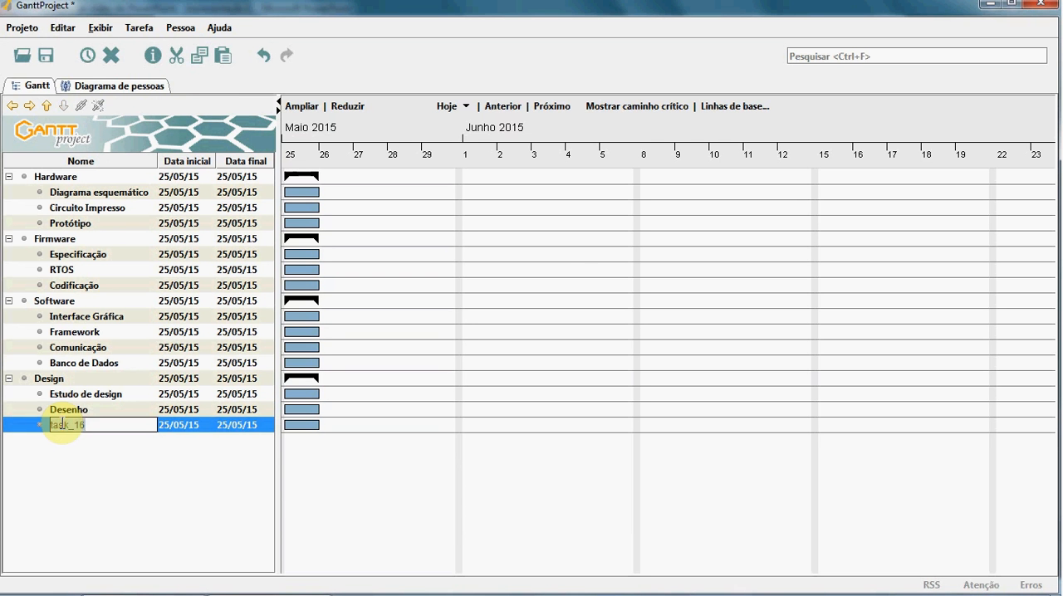
{"action": "type", "text": "Protótipo"}
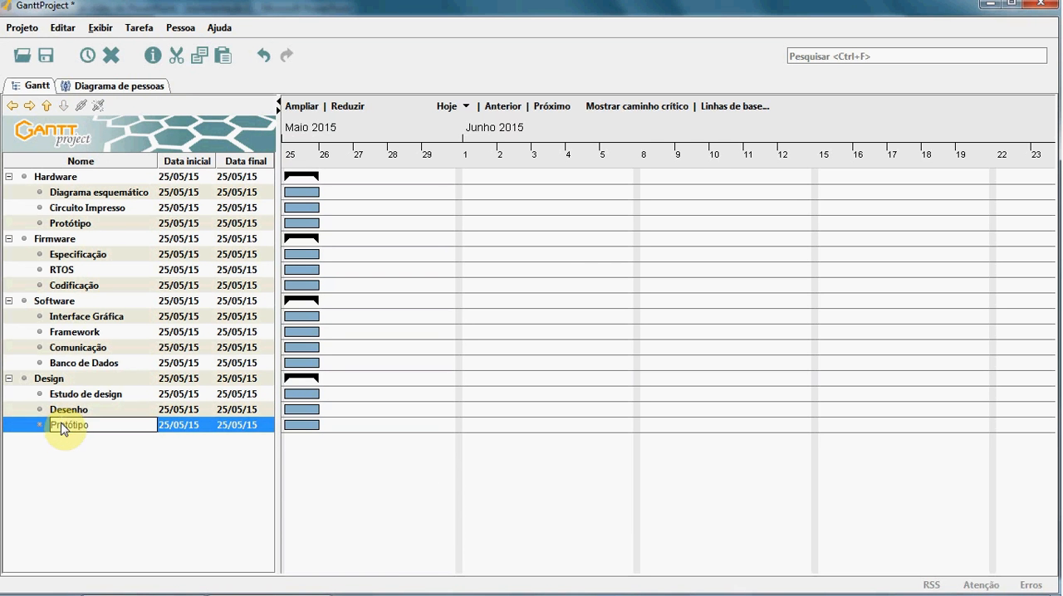
{"action": "key", "text": "Return"}
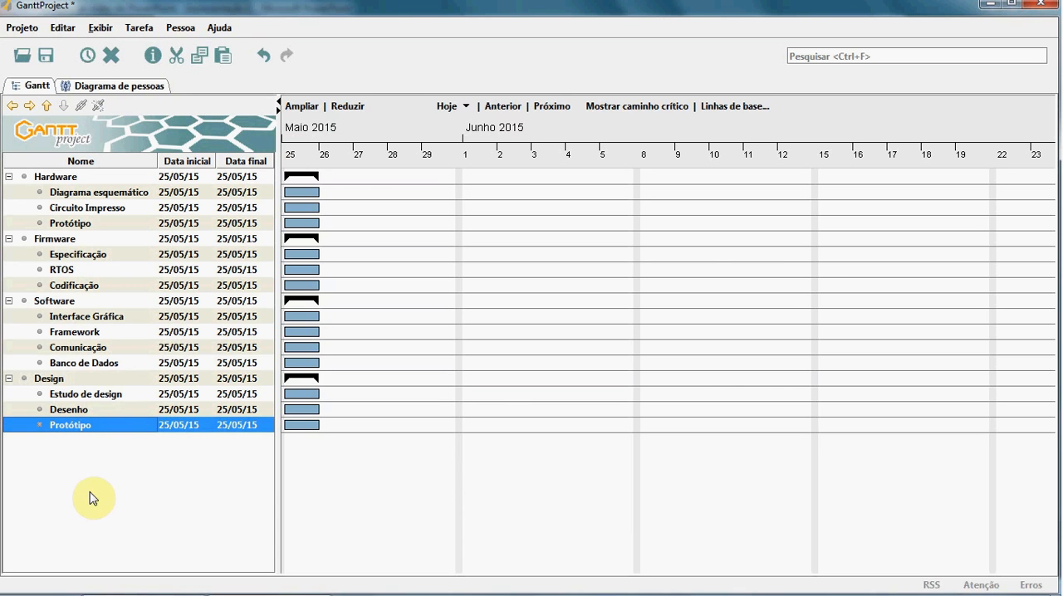
Step: Review the PowerPoint slide, then add a top-level task after the Design group in GanttProject and name it Protótipo Inicial
{"action": "key", "text": "alt+Tab"}
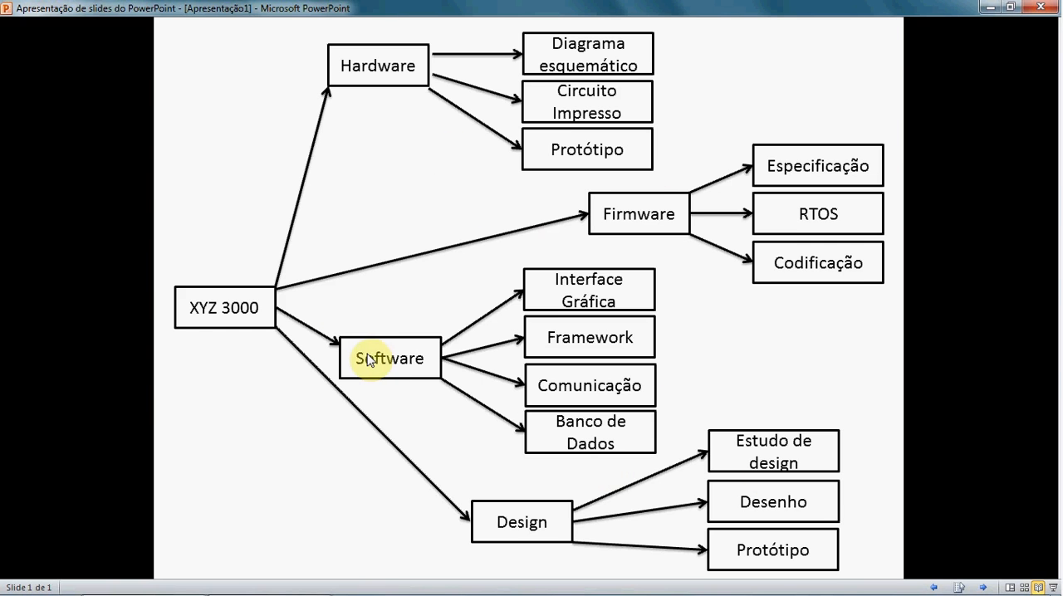
{"action": "key", "text": "alt+Tab"}
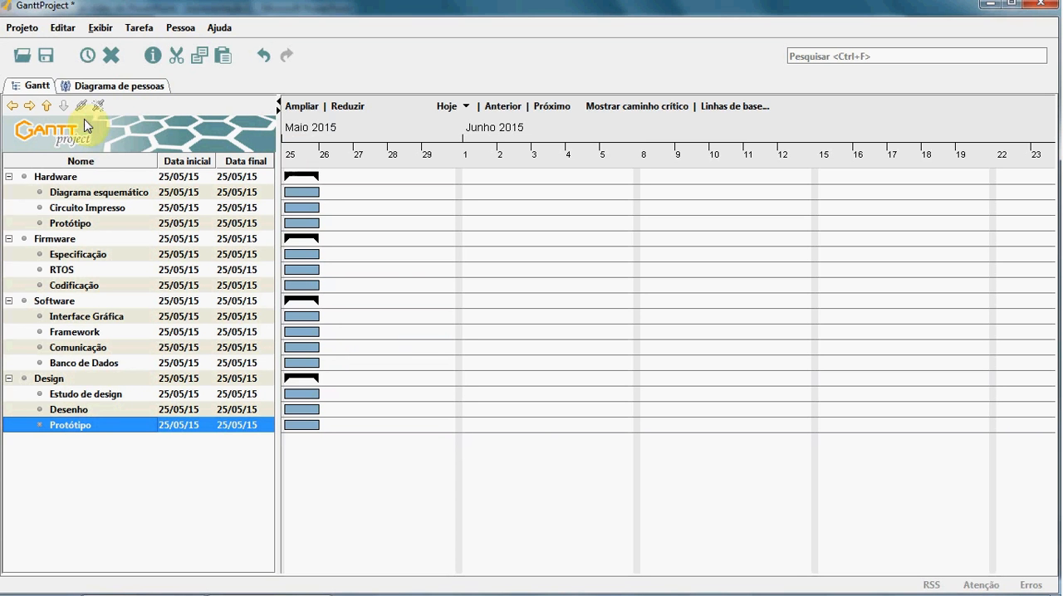
{"action": "left_click", "coordinate": [82, 64]}
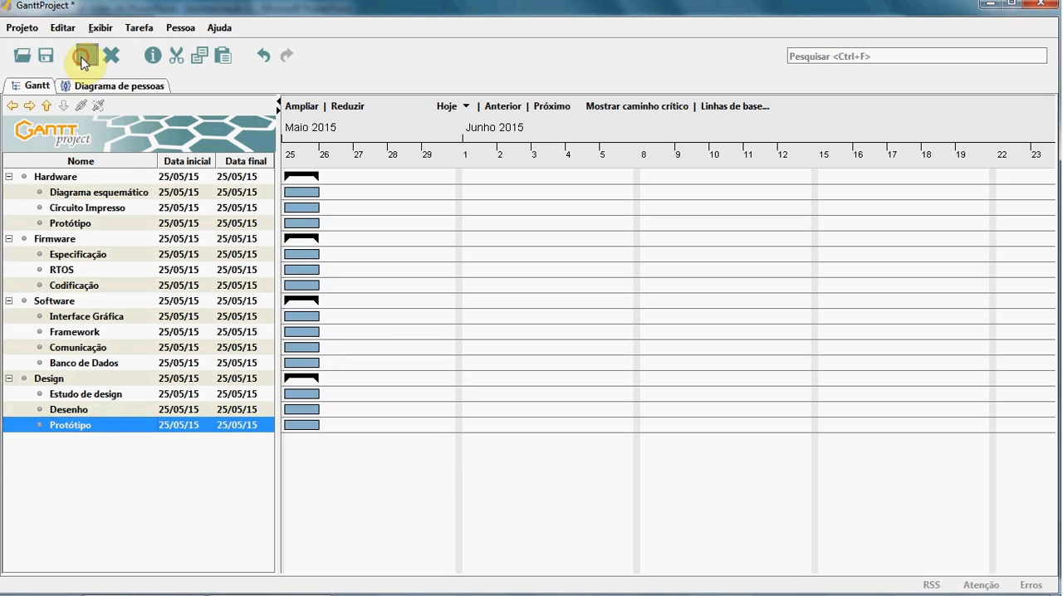
{"action": "left_click", "coordinate": [13, 107]}
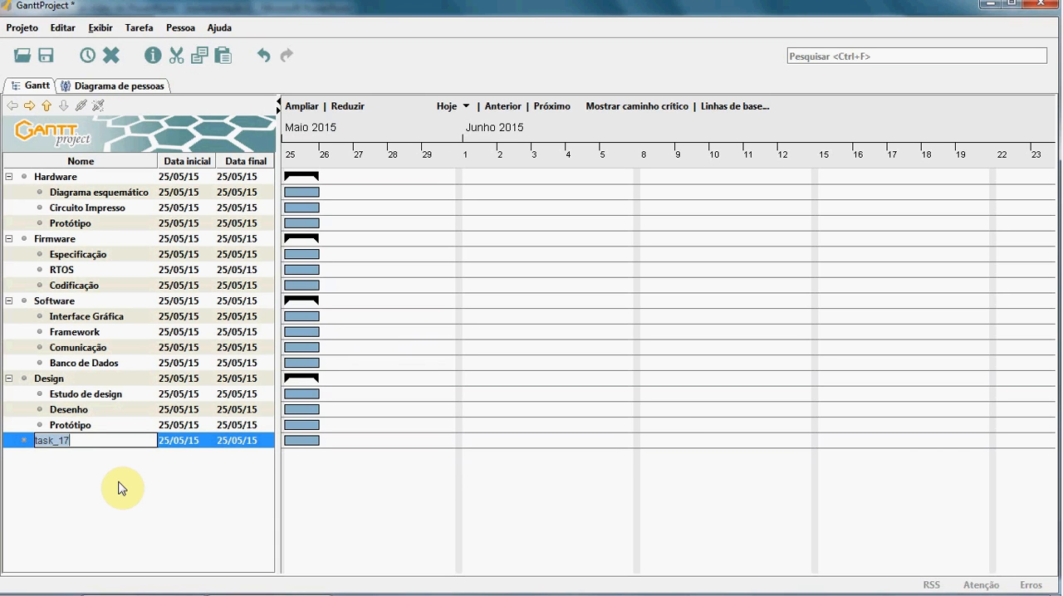
{"action": "type", "text": "Protótipo Inicial"}
{"action": "key", "text": "Return"}
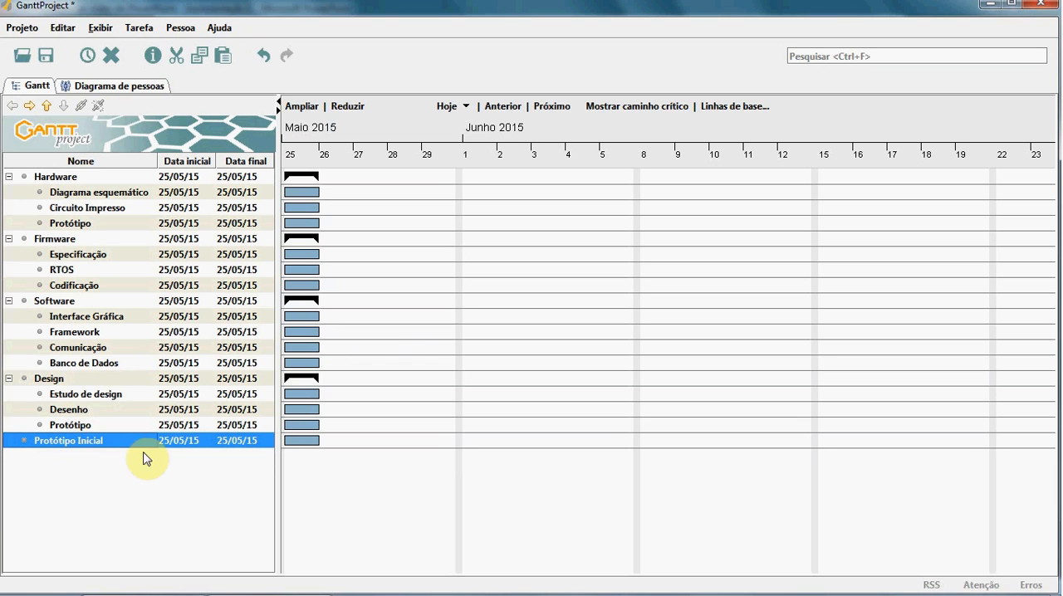
Step: Turn the Protótipo Inicial task into a milestone by enabling Ponto de encontro in its properties
{"action": "right_click", "coordinate": [107, 442]}
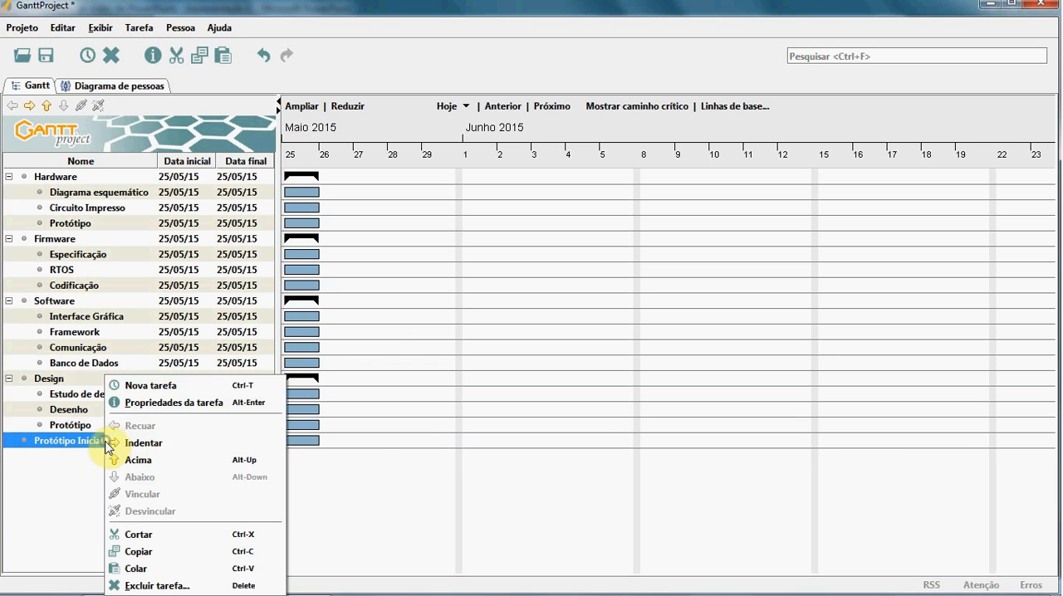
{"action": "left_click", "coordinate": [147, 403]}
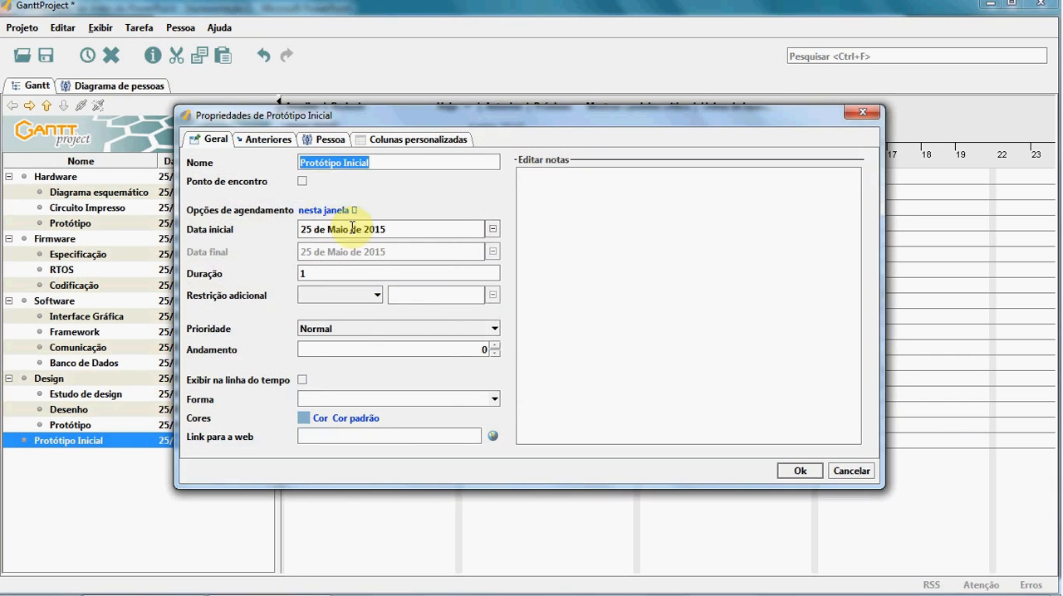
{"action": "left_click", "coordinate": [304, 183]}
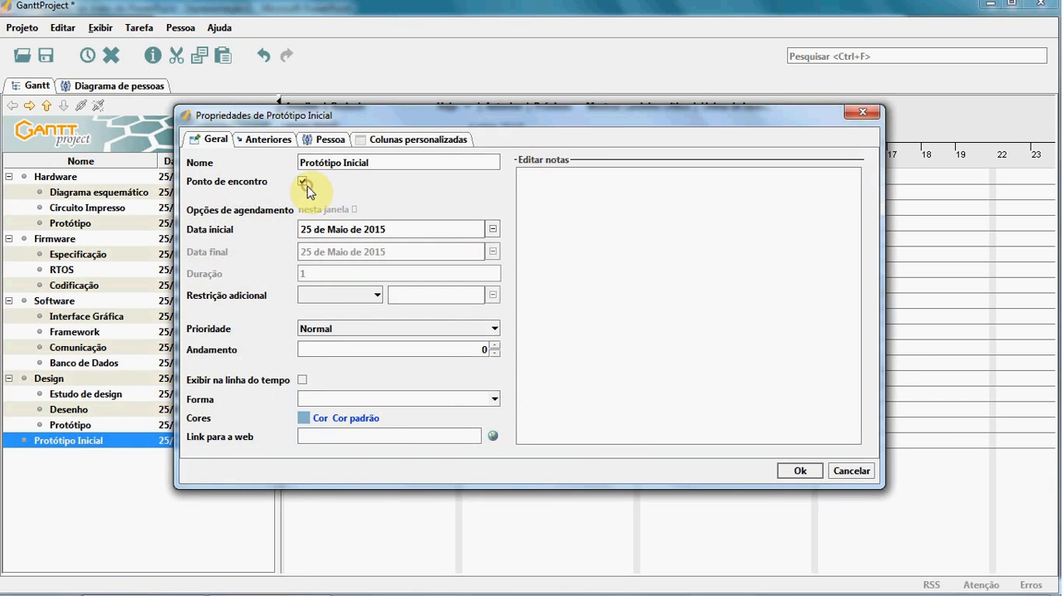
{"action": "left_click", "coordinate": [798, 471]}
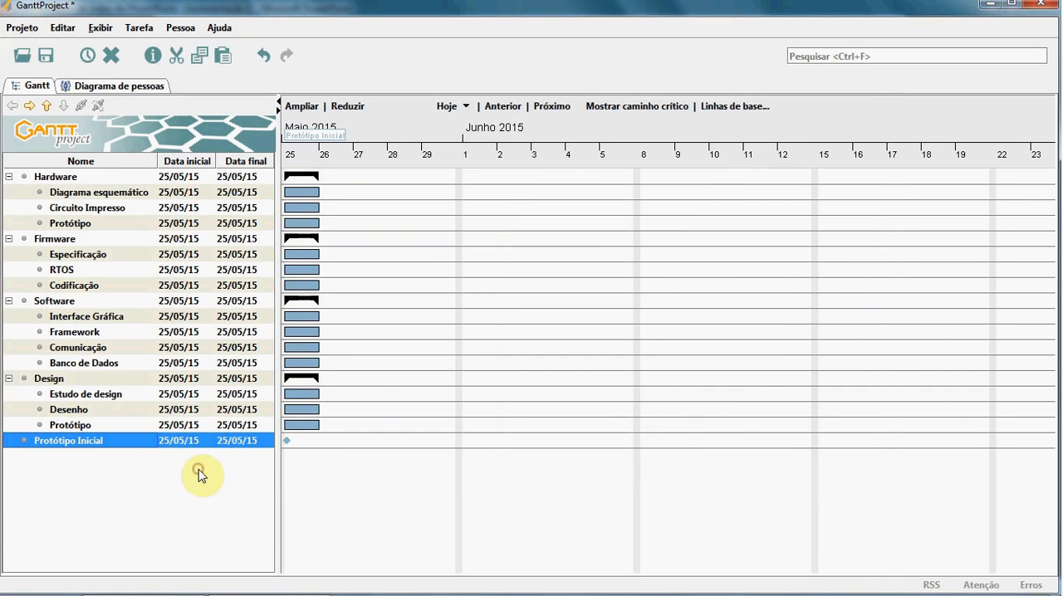
Step: Add a top-level task after the Protótipo Inicial milestone and name it Projeto Piloto
{"action": "left_click", "coordinate": [85, 55]}
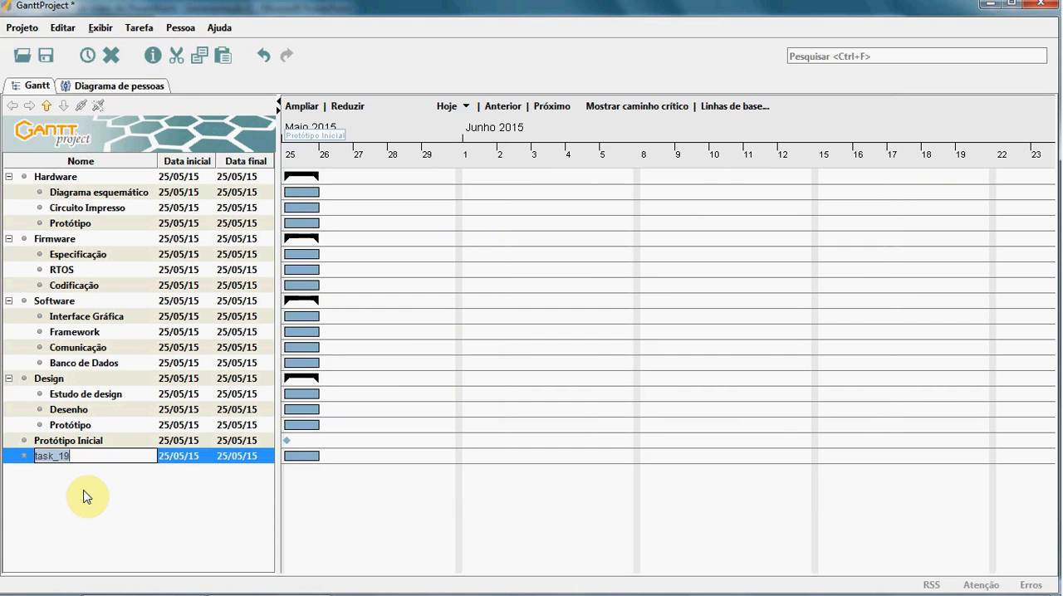
{"action": "type", "text": "Projeto Piloto"}
{"action": "key", "text": "Return"}
Step: Turn the Projeto Piloto task into a milestone by enabling Ponto de encontro in its properties
{"action": "right_click", "coordinate": [102, 456]}
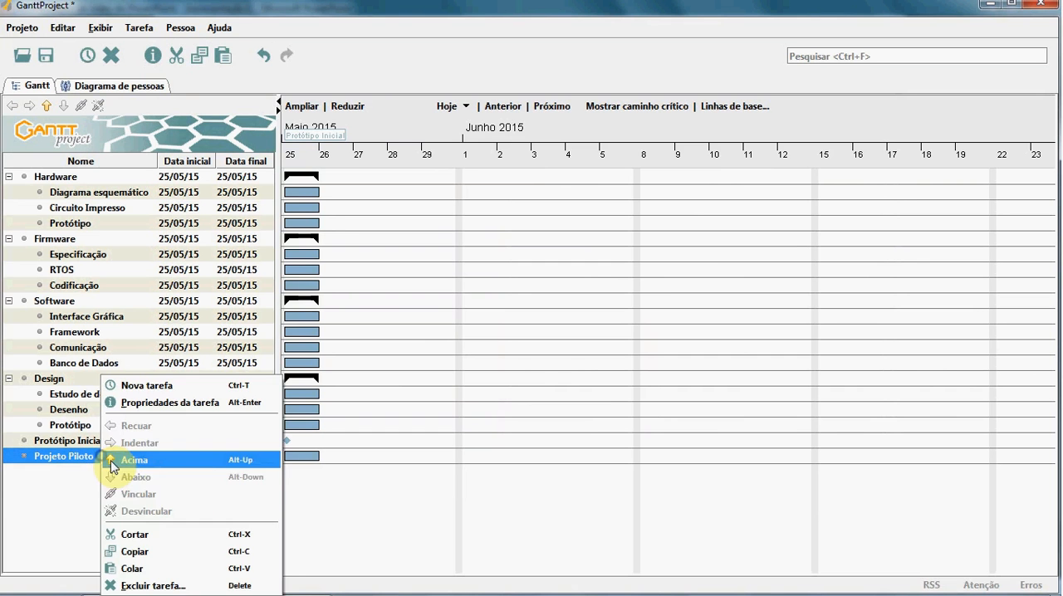
{"action": "left_click", "coordinate": [189, 403]}
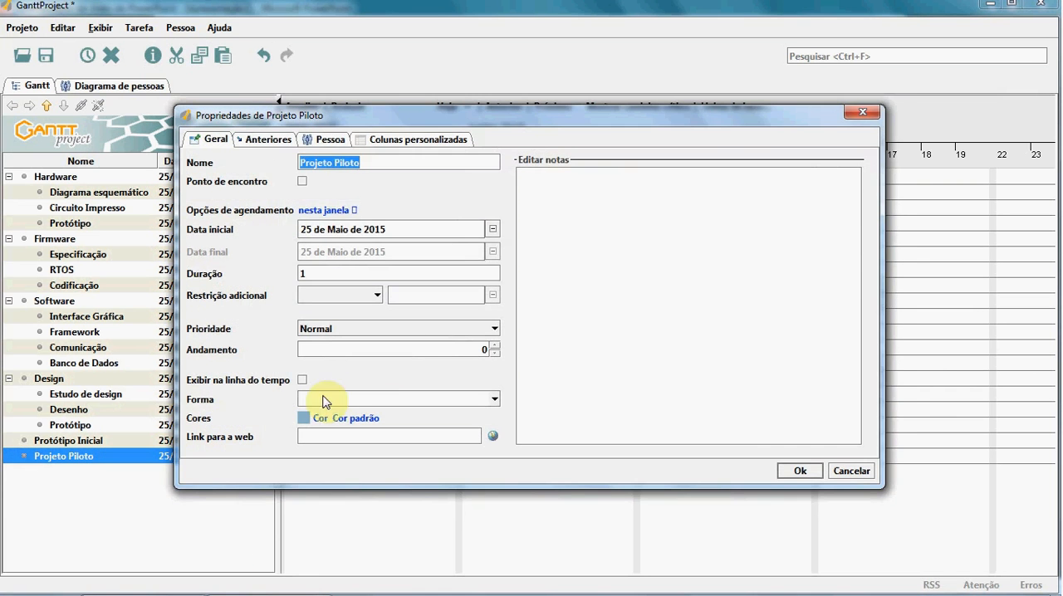
{"action": "left_click", "coordinate": [303, 181]}
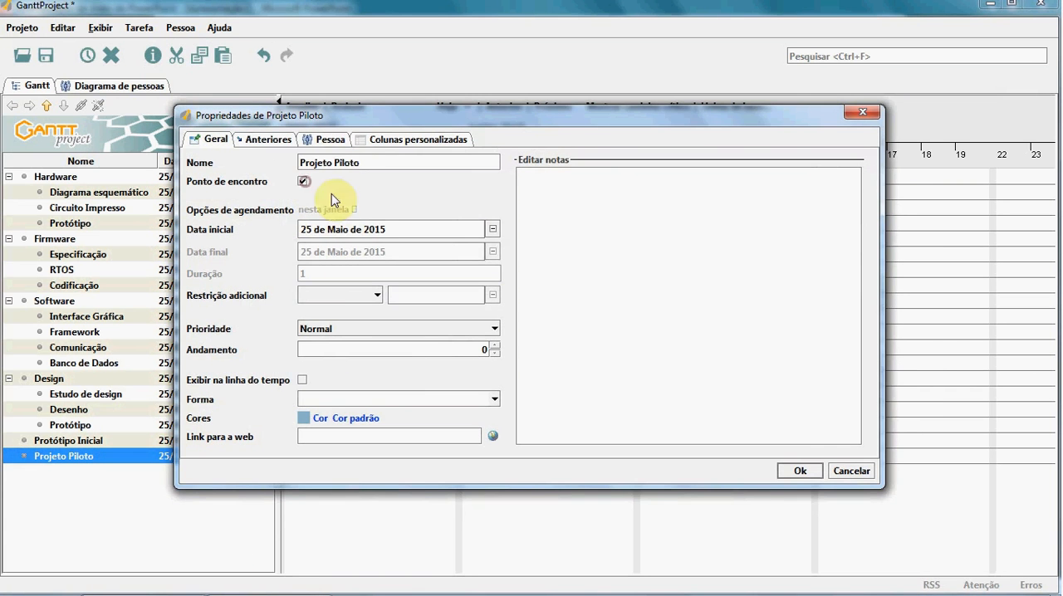
{"action": "left_click", "coordinate": [775, 467]}
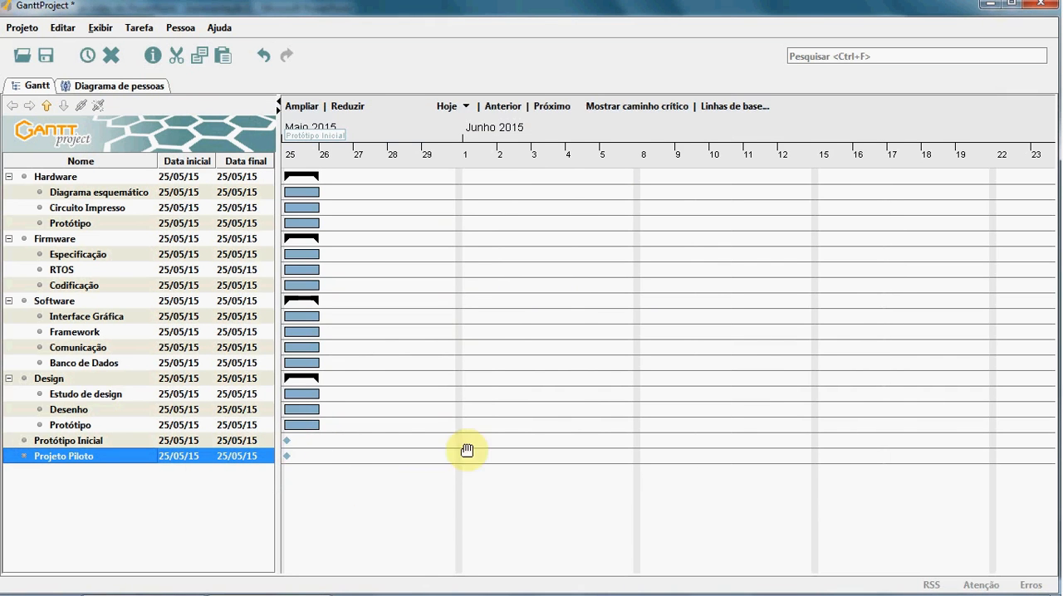
Step: Move the Protótipo Inicial milestone up the task list so it sits between the Firmware and Software groups
{"action": "left_click_drag", "start_coordinate": [290, 442], "coordinate": [388, 444]}
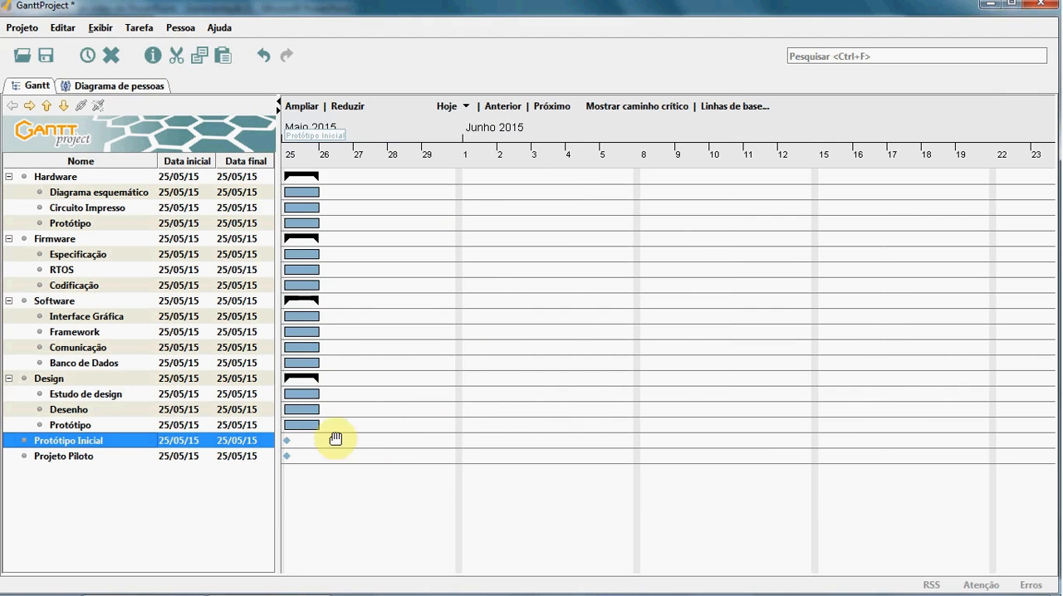
{"action": "left_click", "coordinate": [363, 492]}
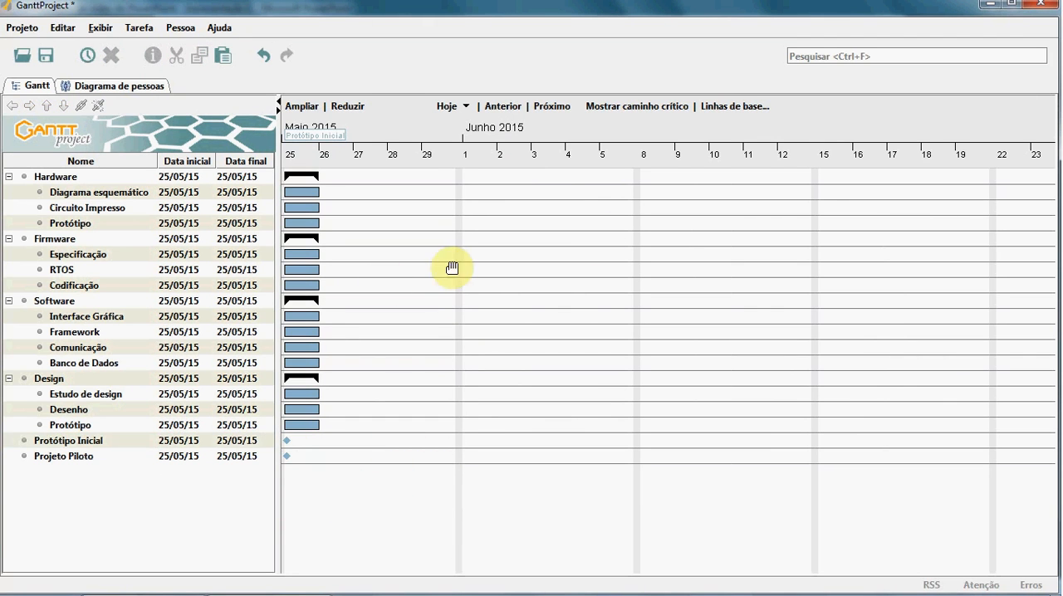
{"action": "left_click", "coordinate": [66, 441]}
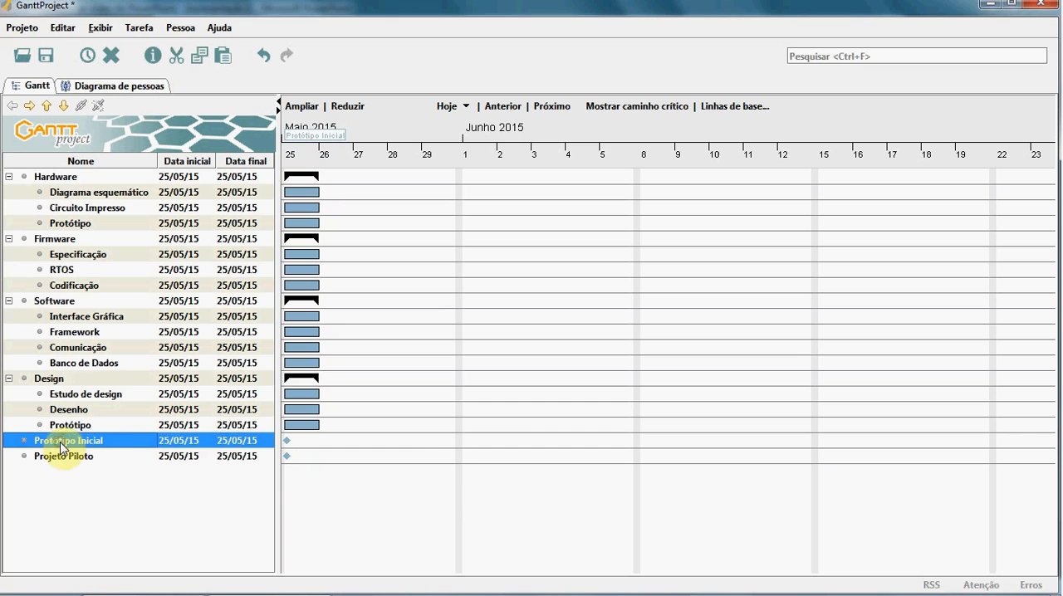
{"action": "left_click", "coordinate": [46, 105]}
{"action": "left_click", "coordinate": [47, 105]}
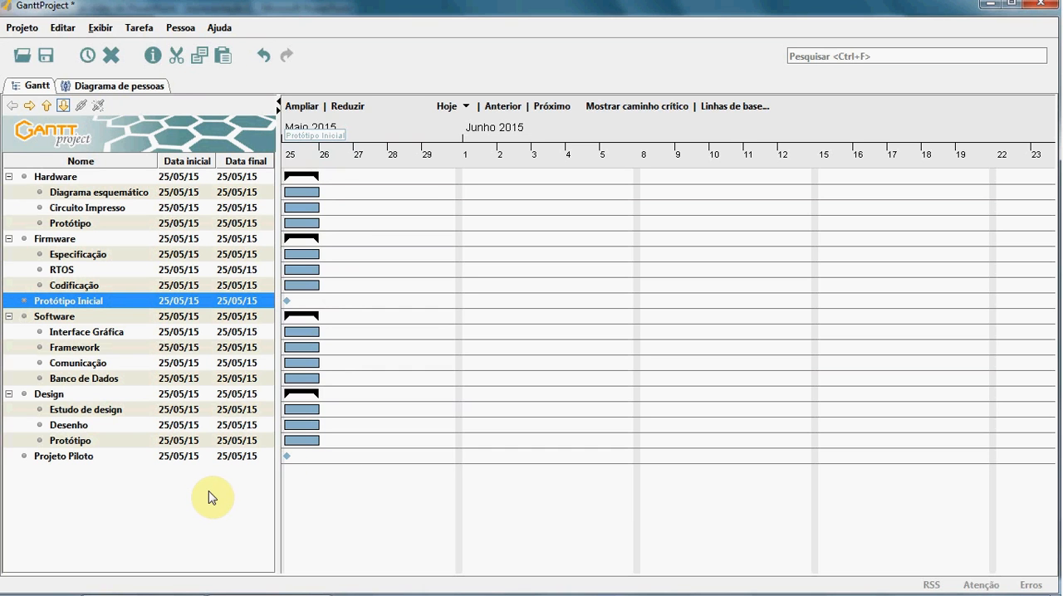
Step: Save the project as a new GanttProject file named Projeto_XYZ3000 in the Meus Projetos folder
{"action": "left_click", "coordinate": [23, 30]}
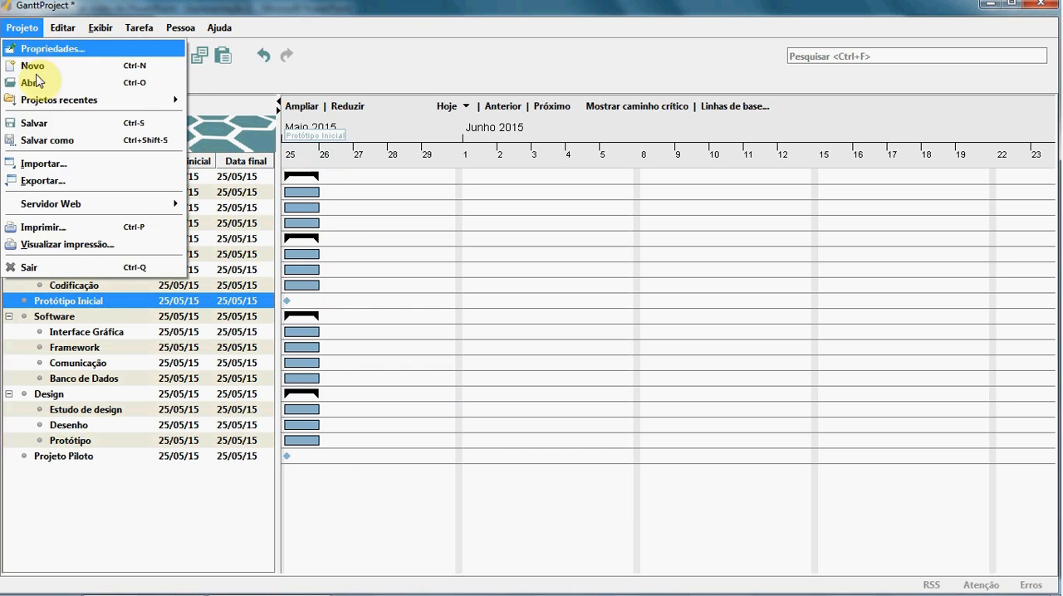
{"action": "left_click", "coordinate": [43, 140]}
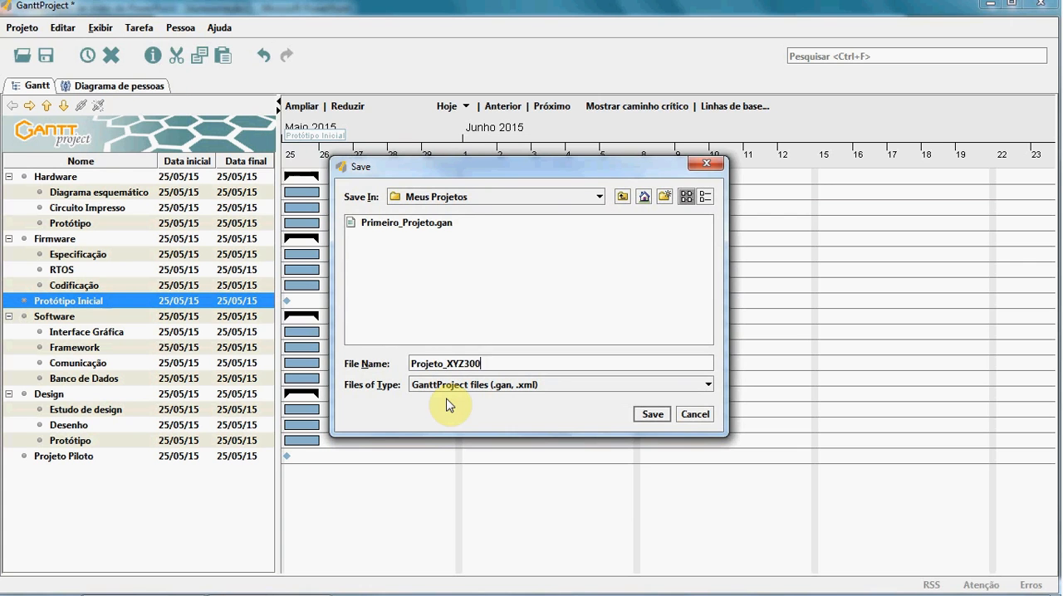
{"action": "left_click", "coordinate": [652, 414]}
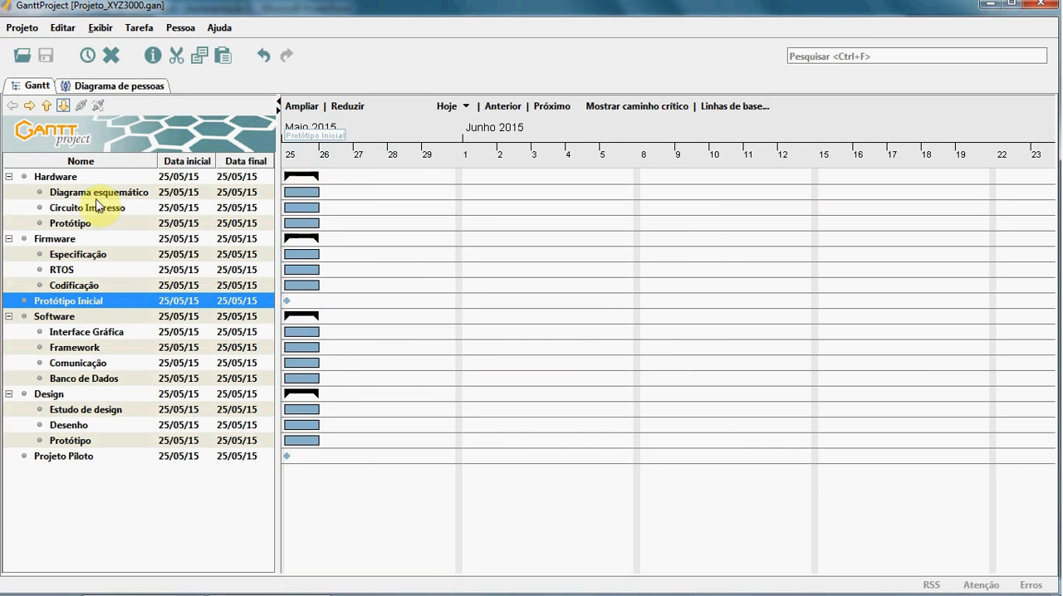
Step: Switch to the PowerPoint slide show to review the XYZ 3000 work breakdown
{"action": "mouse_move", "coordinate": [275, 587]}
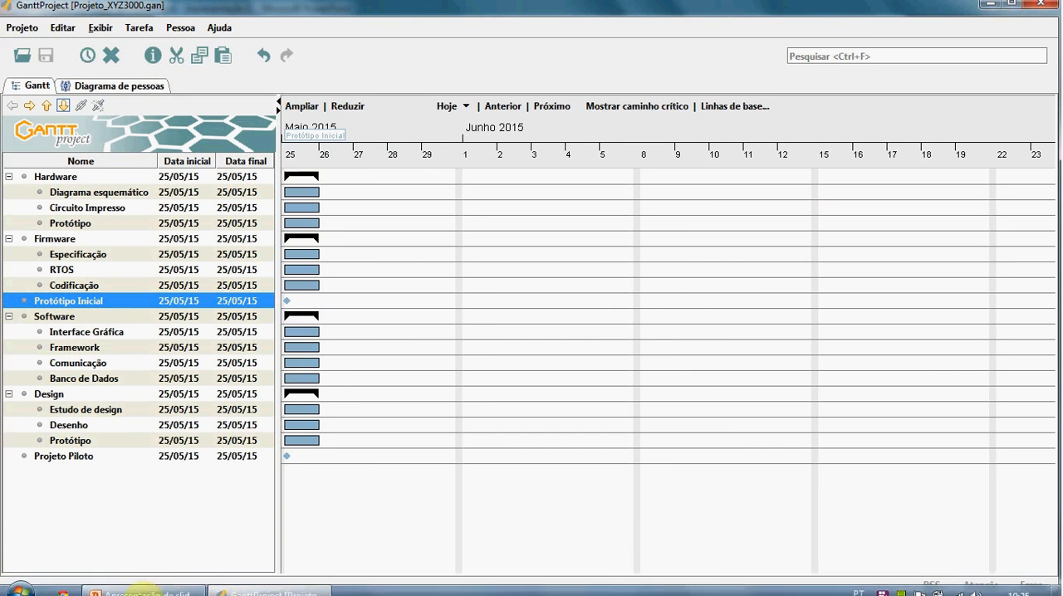
{"action": "left_click", "coordinate": [143, 585]}
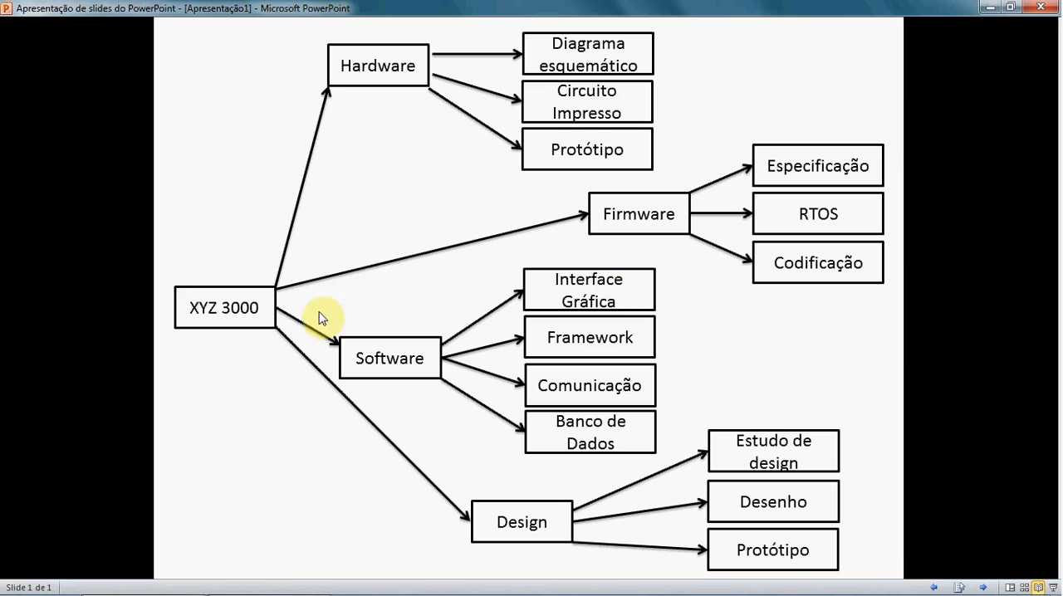